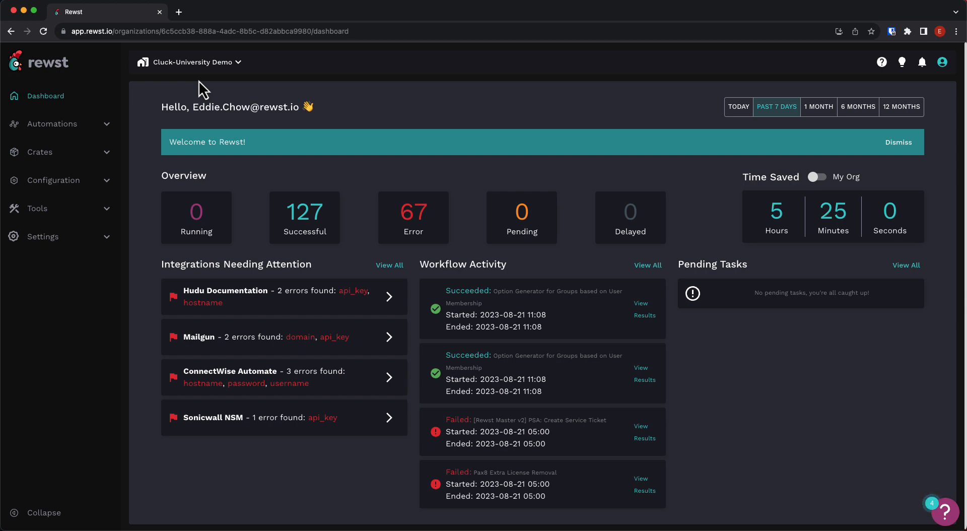
Create a new form named "Demo - Add or Remove from AzureAD Group Form".
left_click(114, 127)
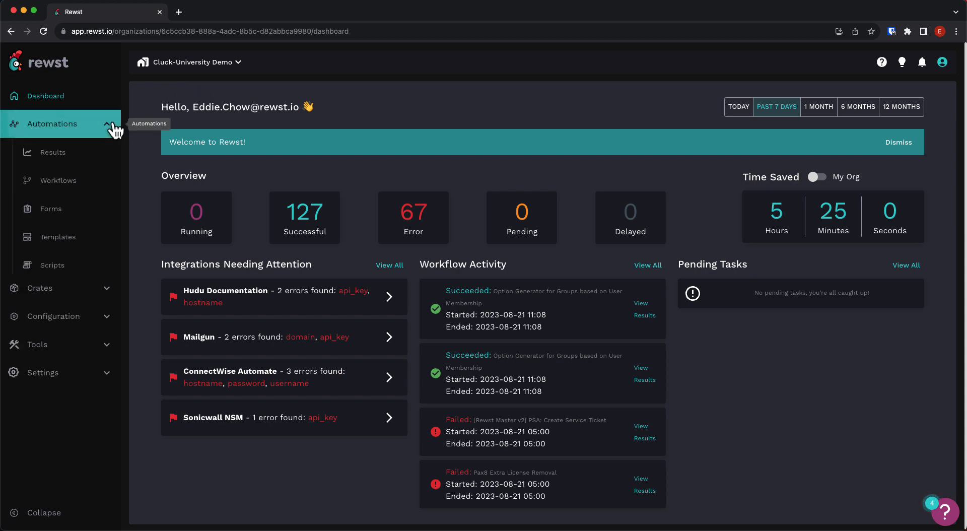
left_click(91, 211)
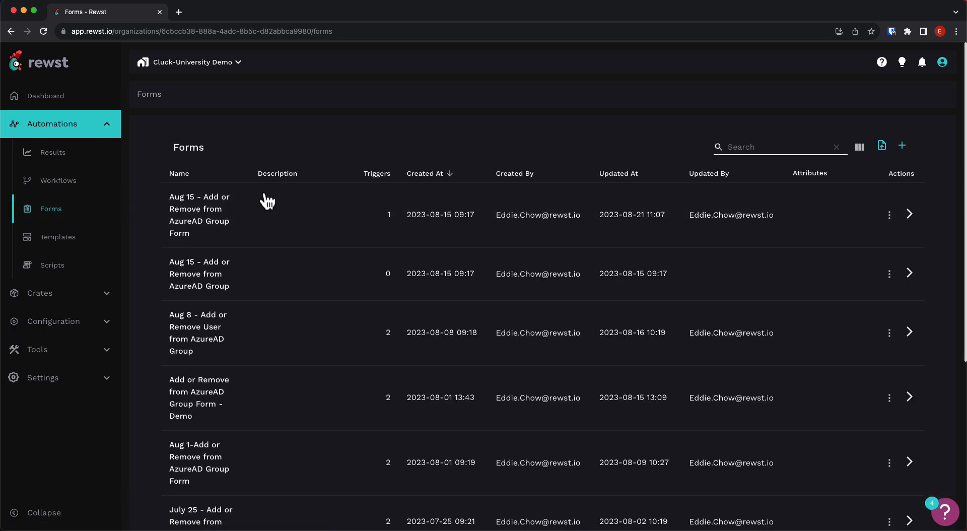
left_click(901, 145)
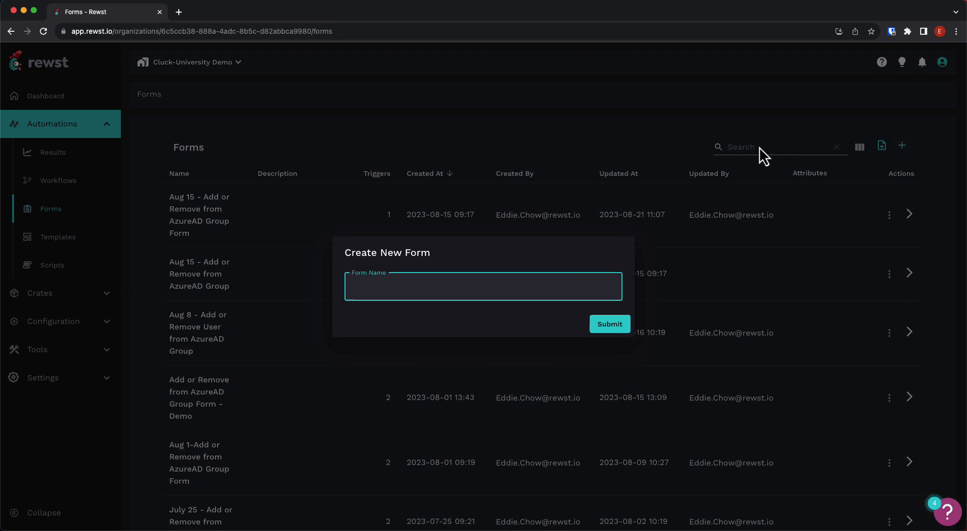
type("D")
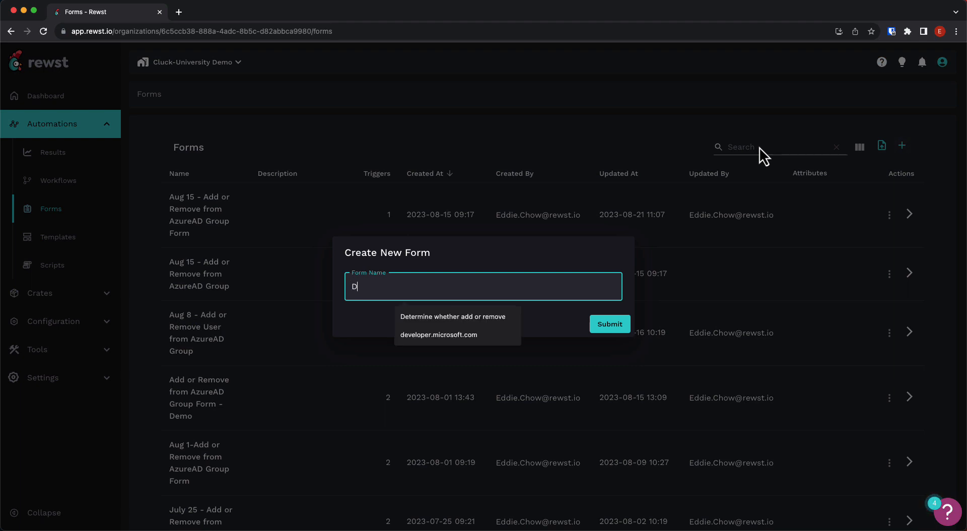
type("emo - A")
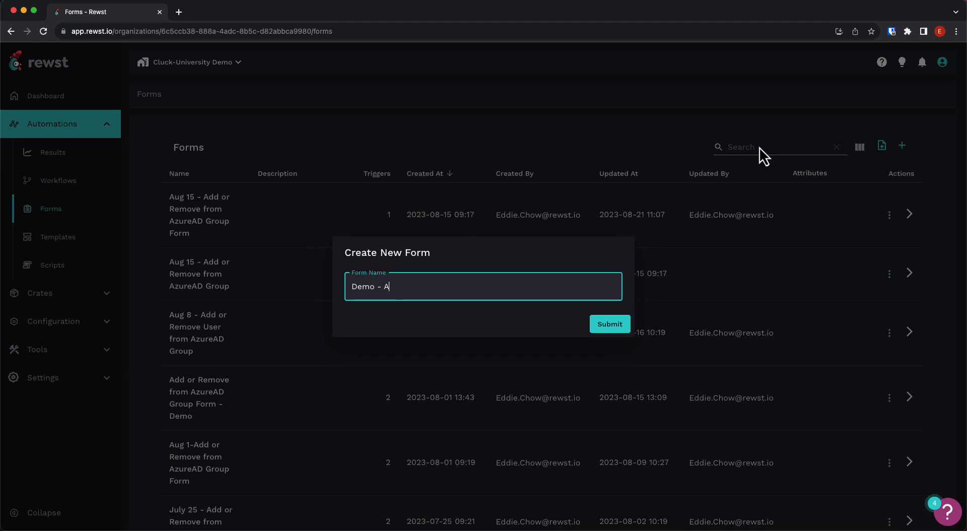
type("dd or Remove from AzureAD Group")
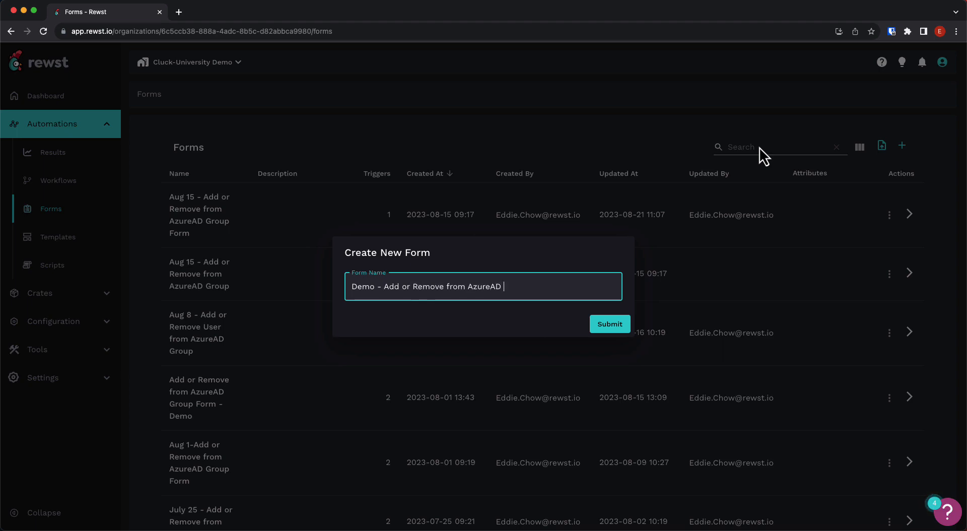
type(" Form")
left_click(625, 322)
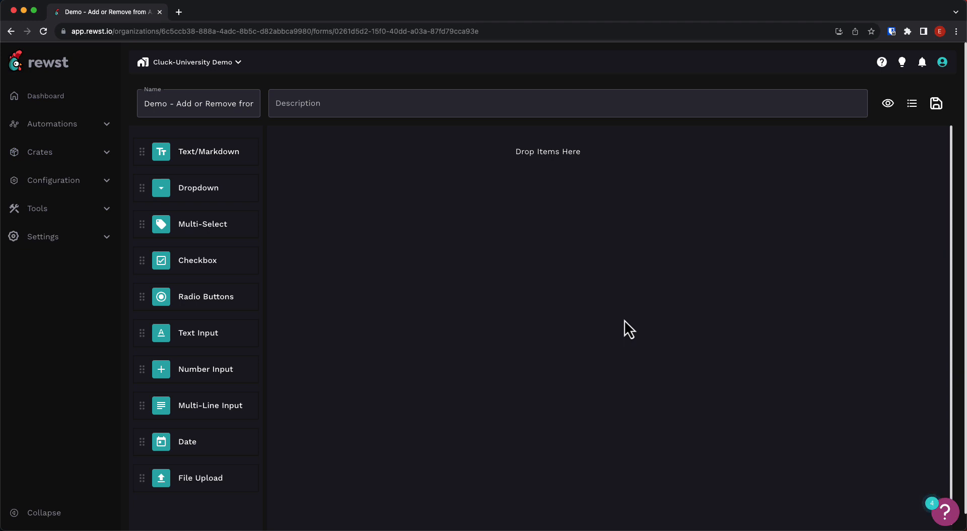
Add a dropdown field to the empty form with the label "User" and the description "Choose a user".
left_click_drag(220, 192, 447, 169)
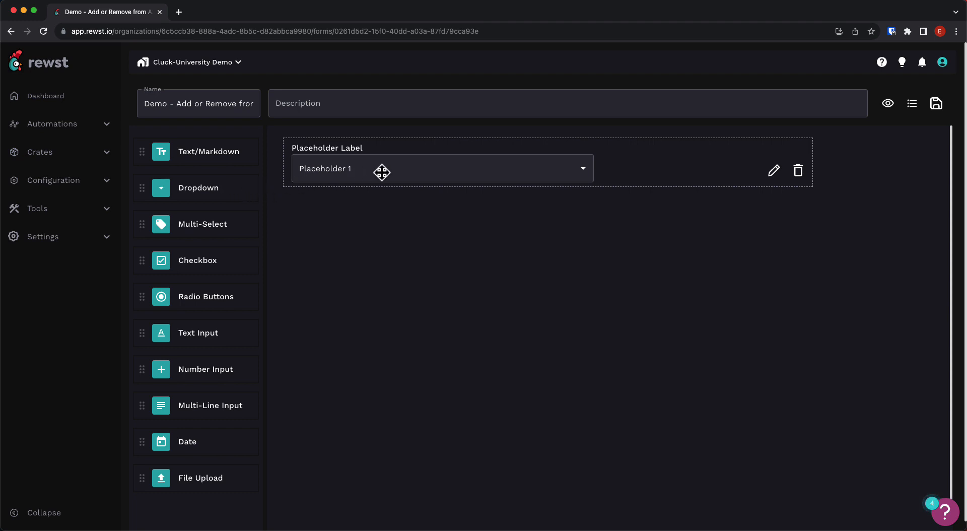
left_click(444, 164)
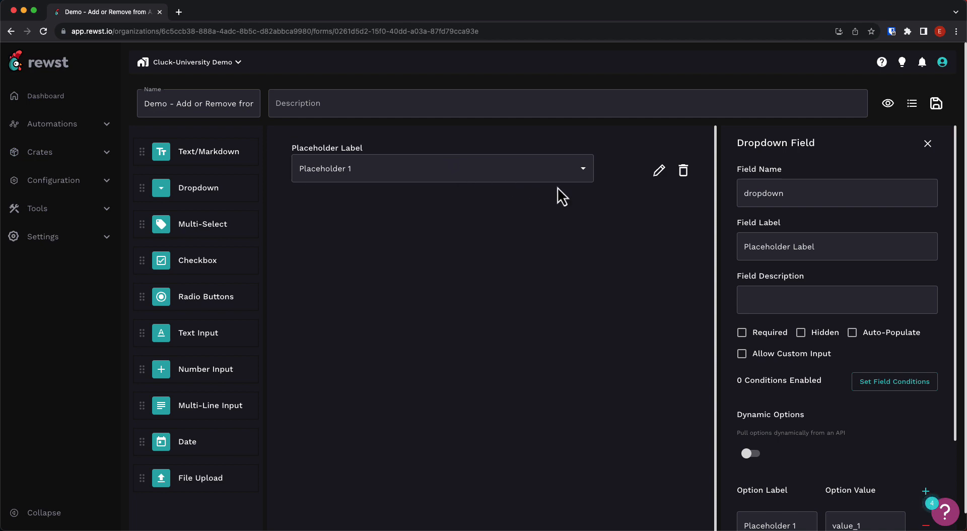
left_click_drag(840, 244, 747, 235)
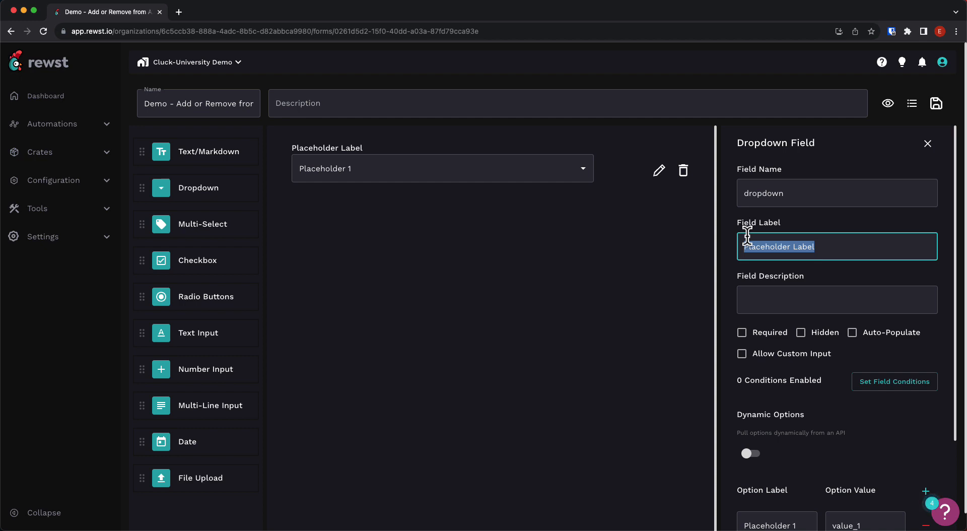
type("User")
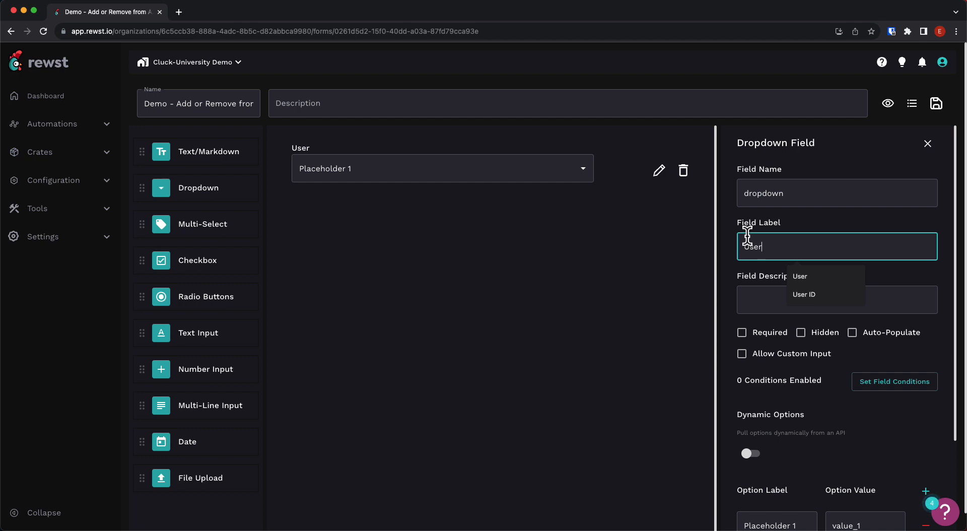
left_click(741, 297)
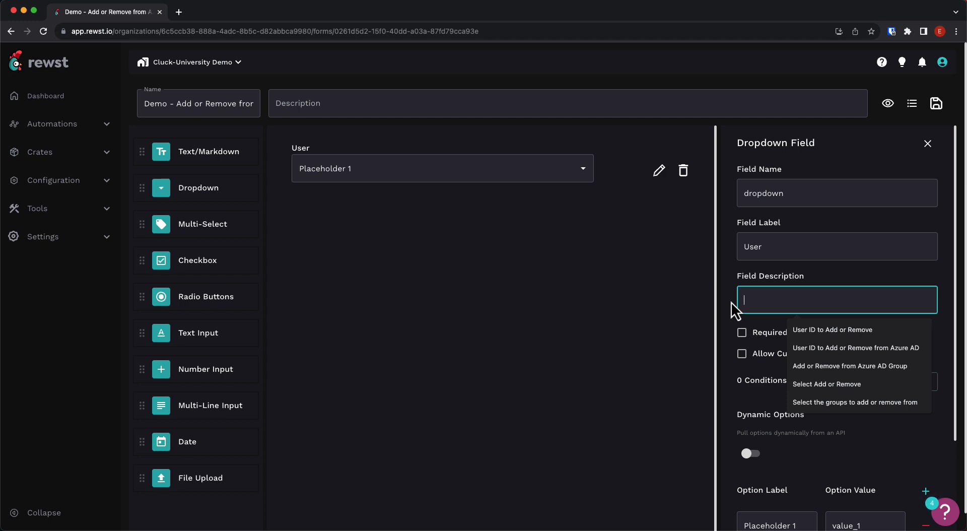
type("Choose a user")
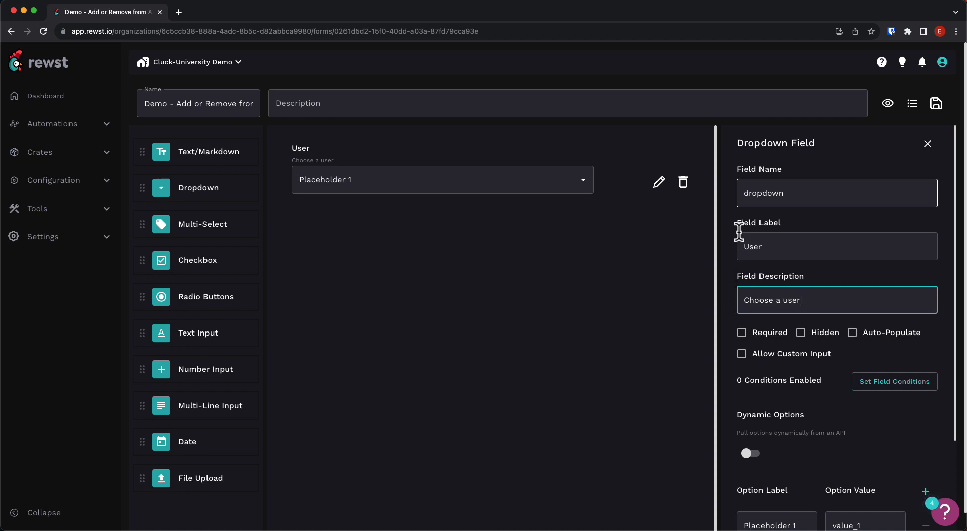
Set the User dropdown's field name to user_id and make the field required.
double_click(743, 193)
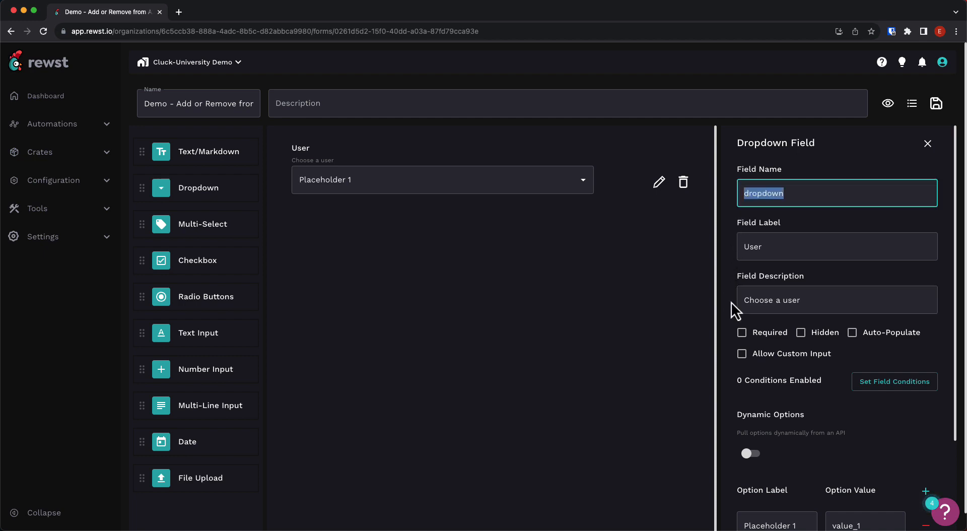
type("user_id")
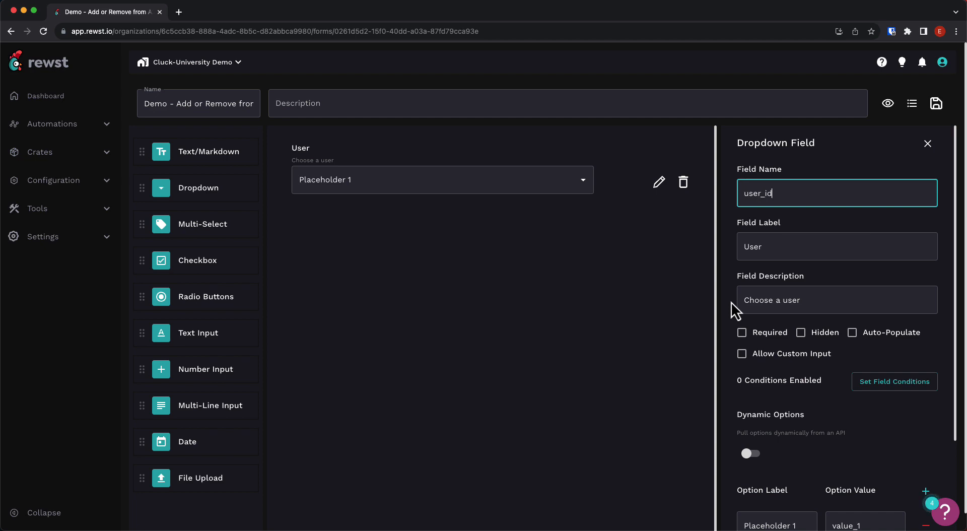
left_click(741, 334)
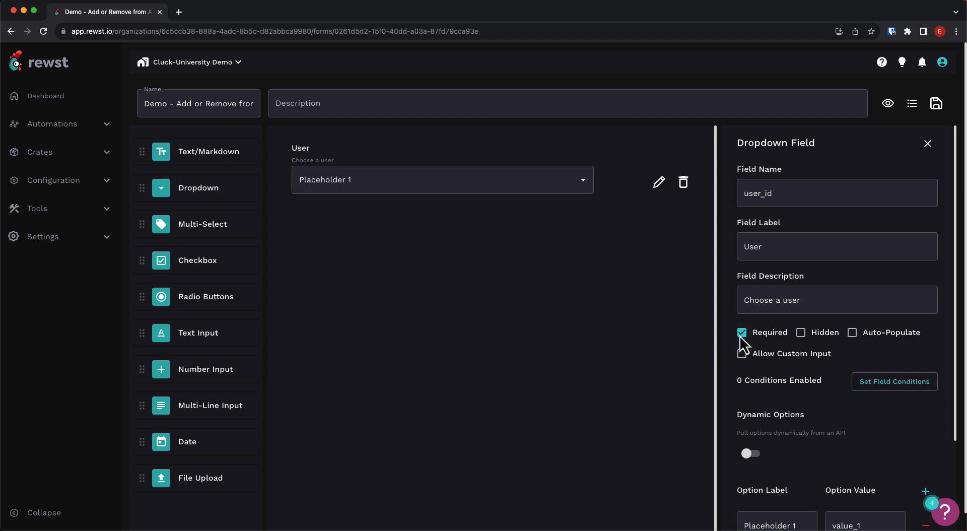
Enable dynamic options for the User dropdown, using the Microsoft Graph integration and its Users resource.
scroll(740, 335, "down", 5)
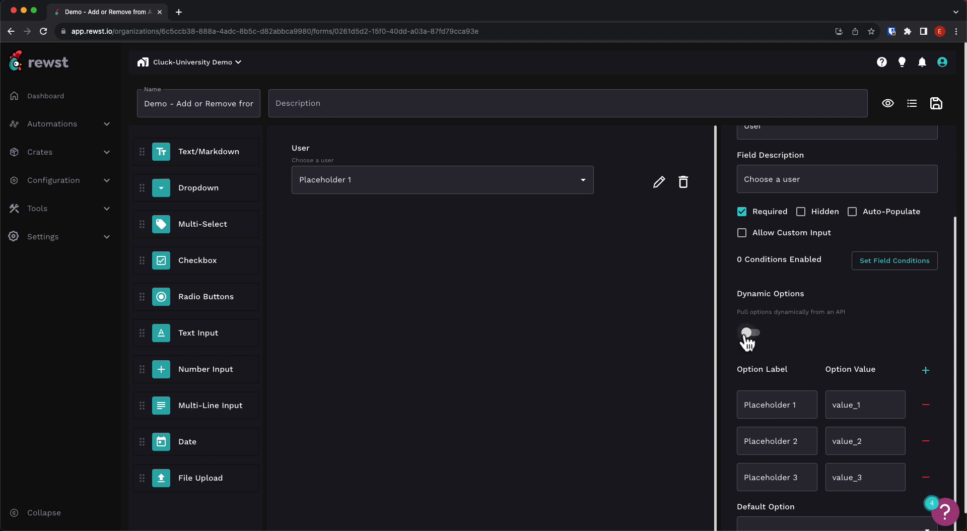
left_click(751, 334)
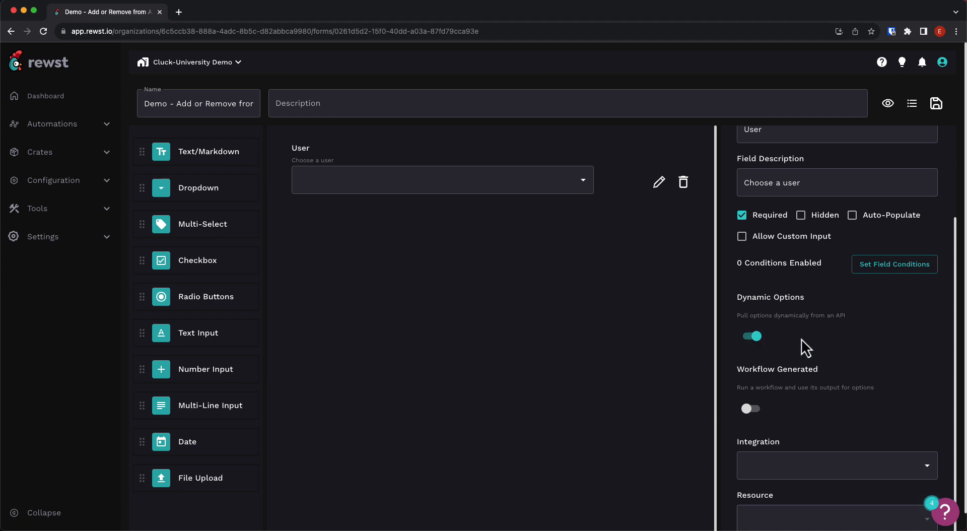
scroll(806, 339, "down", 2)
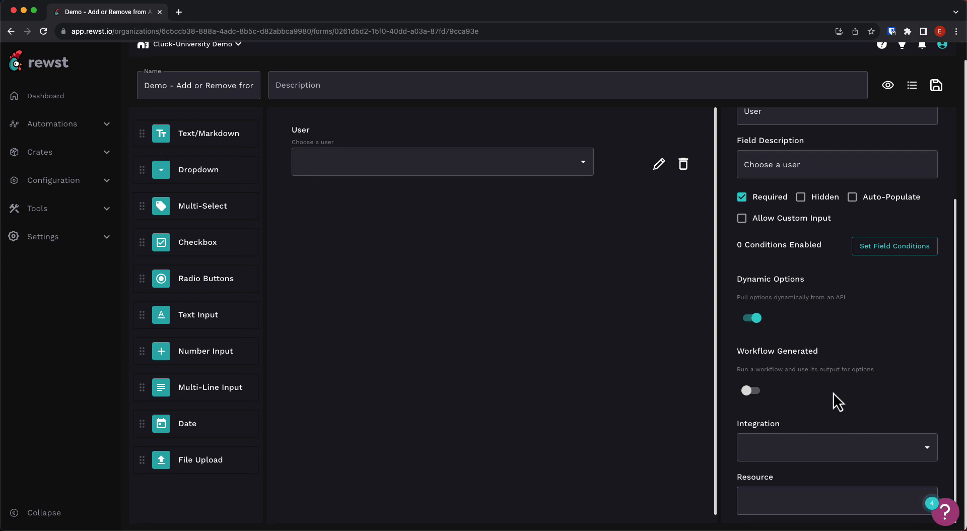
left_click(857, 440)
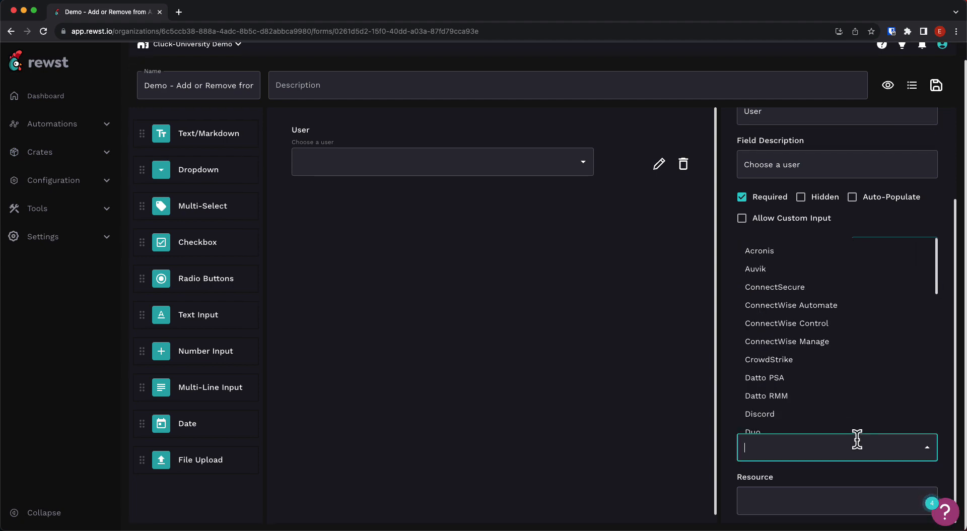
type("Micro")
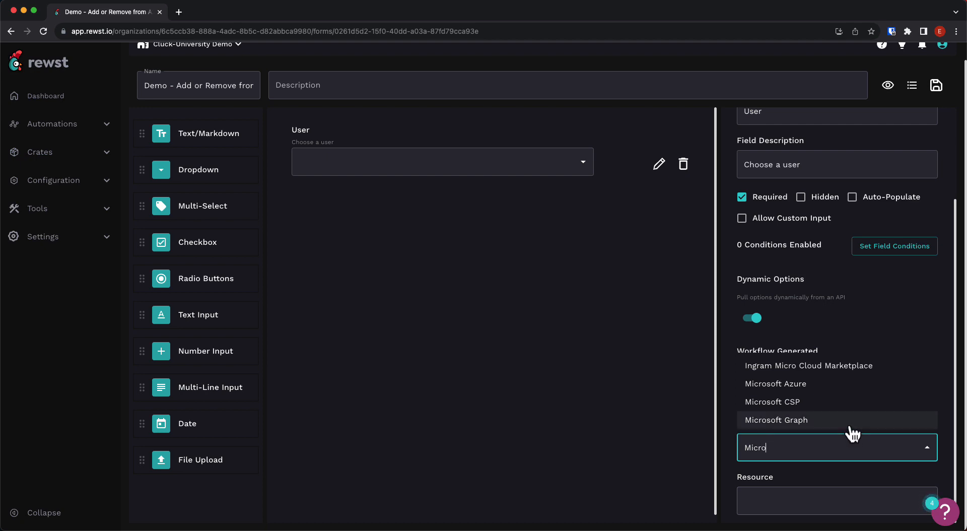
left_click(849, 426)
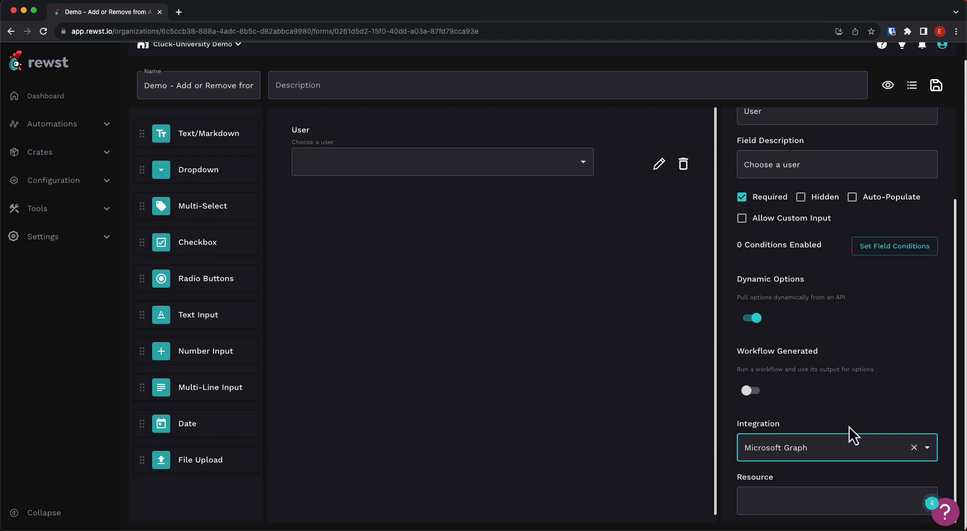
left_click(857, 502)
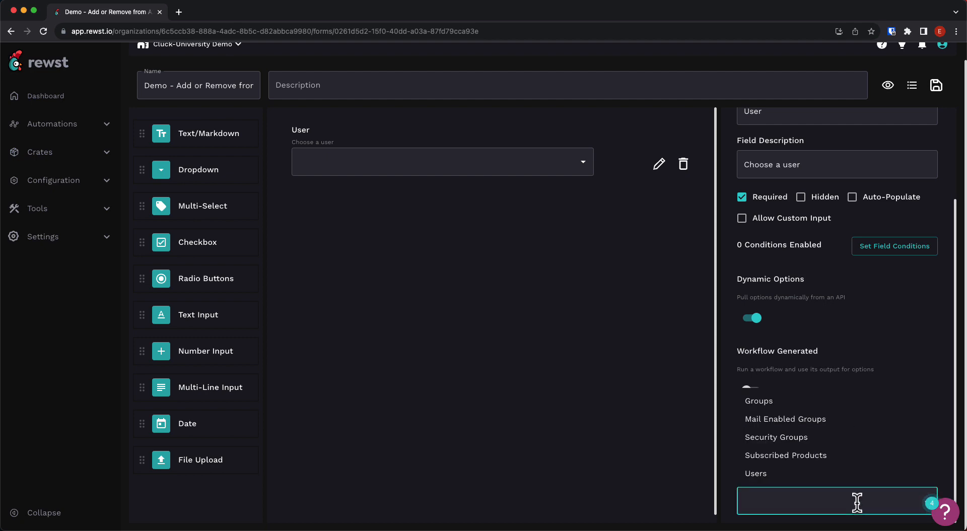
left_click(822, 475)
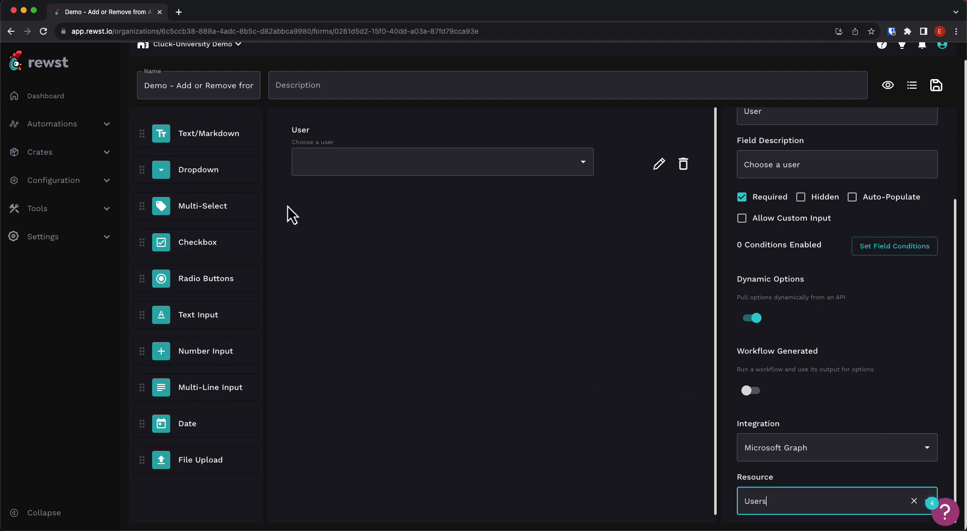
Add a second dropdown below the User field and set its field name to group_id.
left_click_drag(232, 181, 406, 240)
left_click(401, 224)
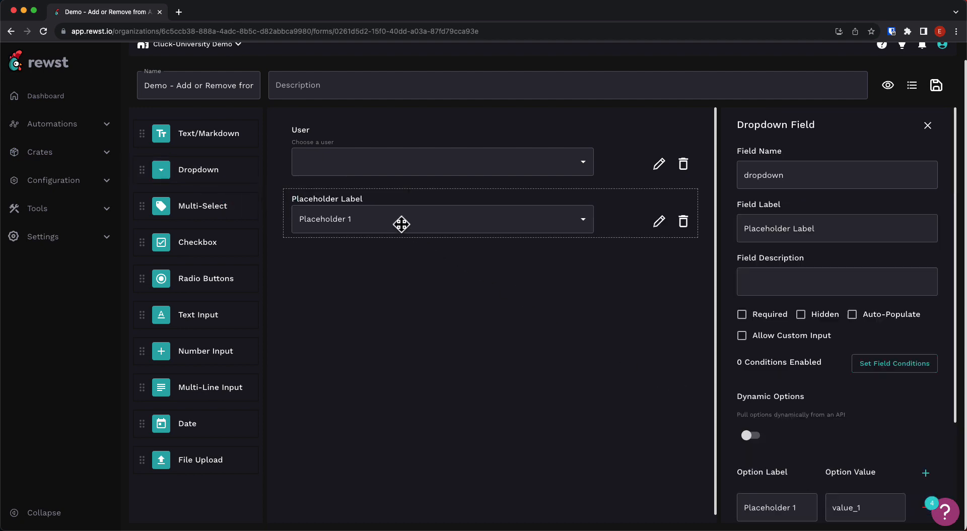
left_click(797, 176)
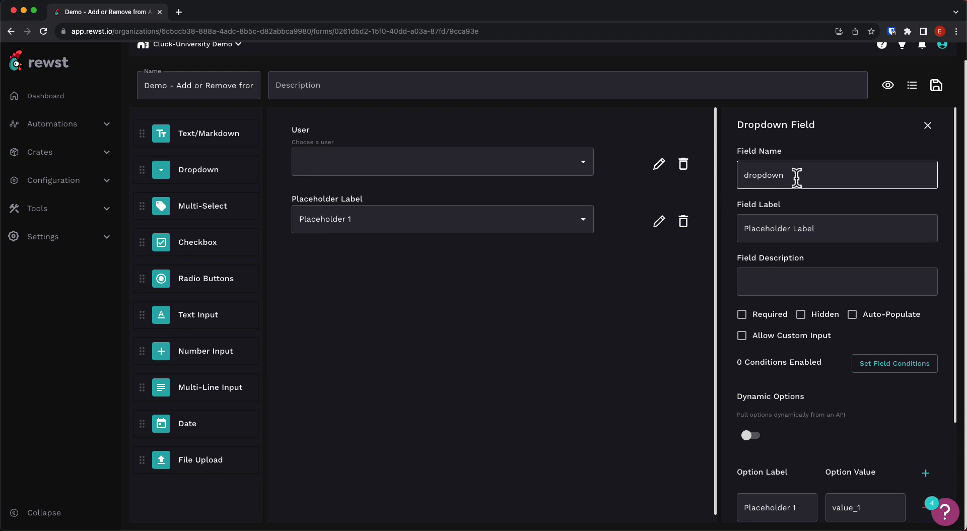
left_click_drag(797, 176, 729, 179)
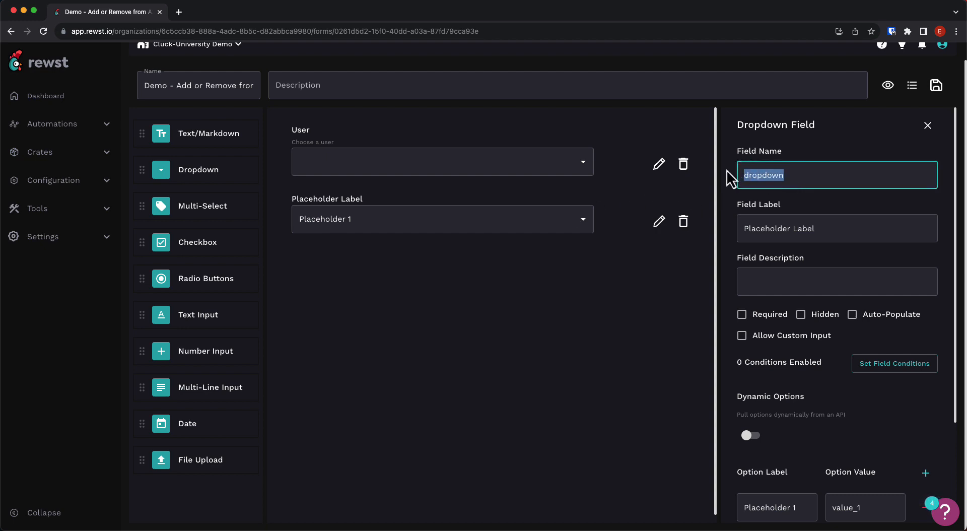
type("g")
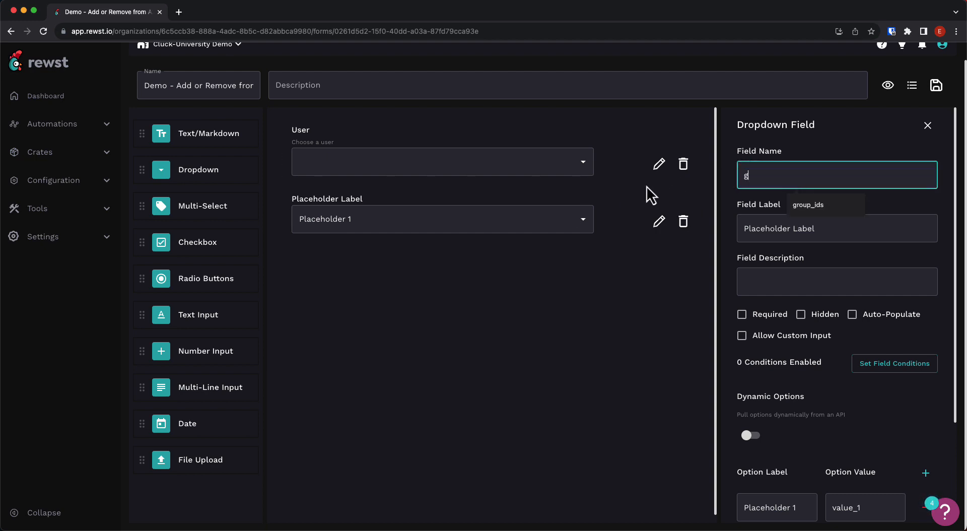
type("roup_id")
Make the group_id dropdown a required field labelled "Group" with the description "Choose a Group".
left_click(765, 230)
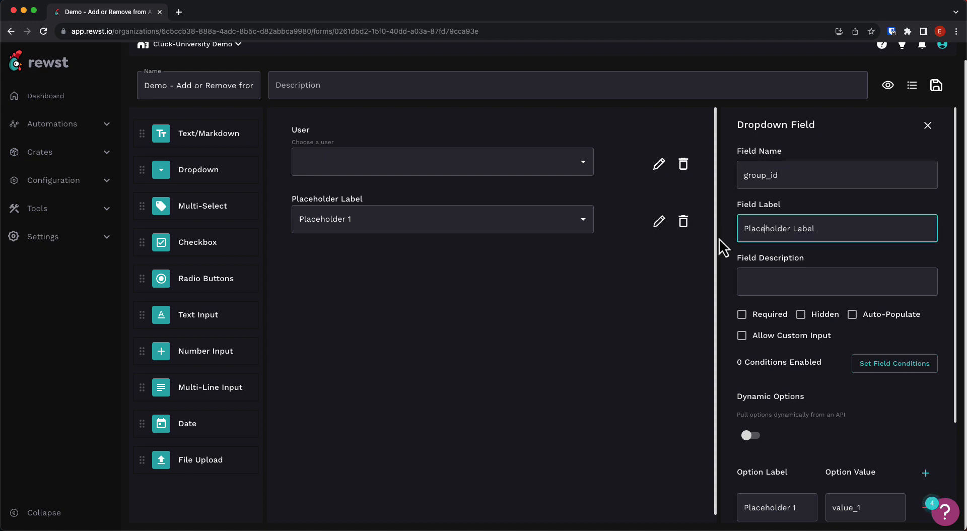
key("super+a")
key("BackSpace")
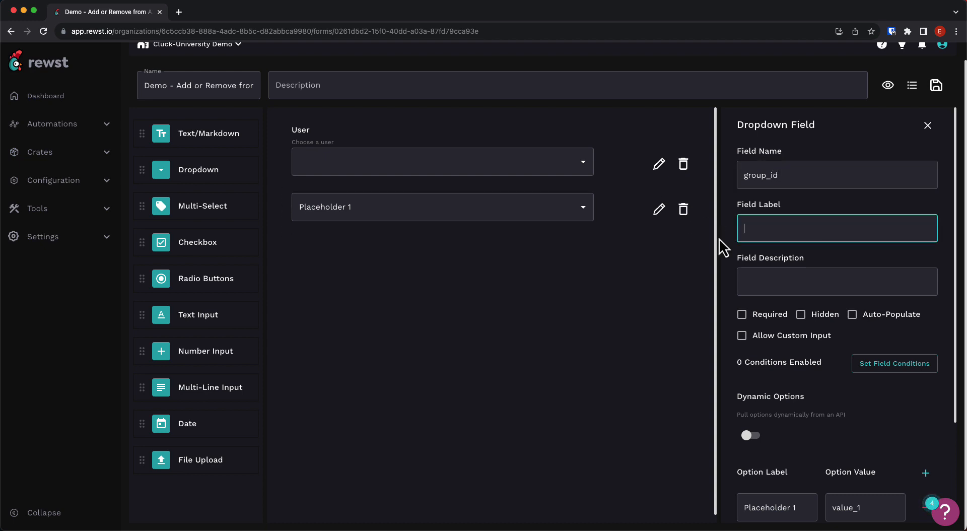
type("Group")
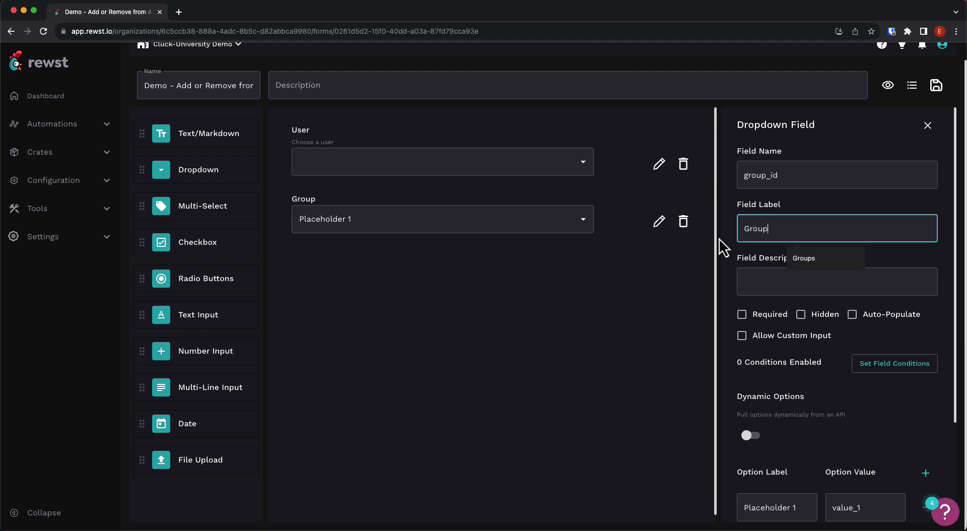
left_click(763, 278)
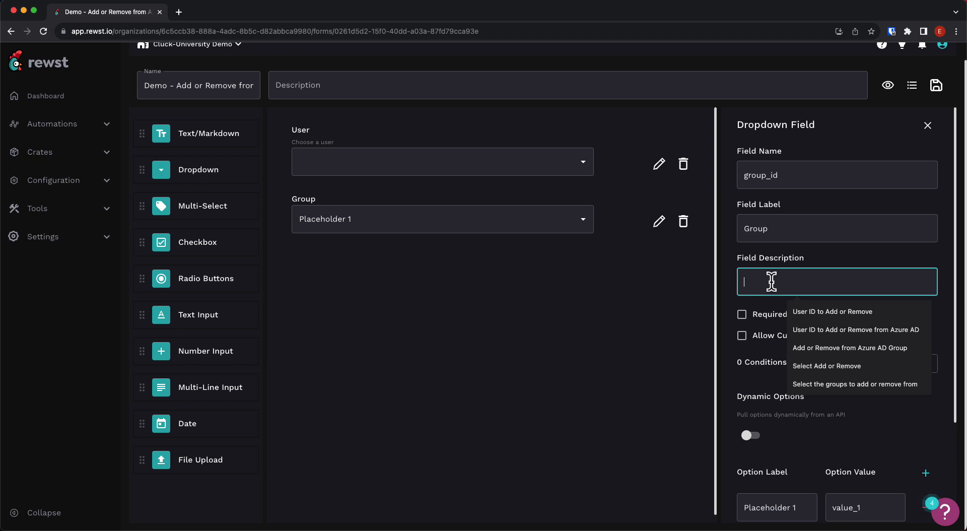
type("Choose a")
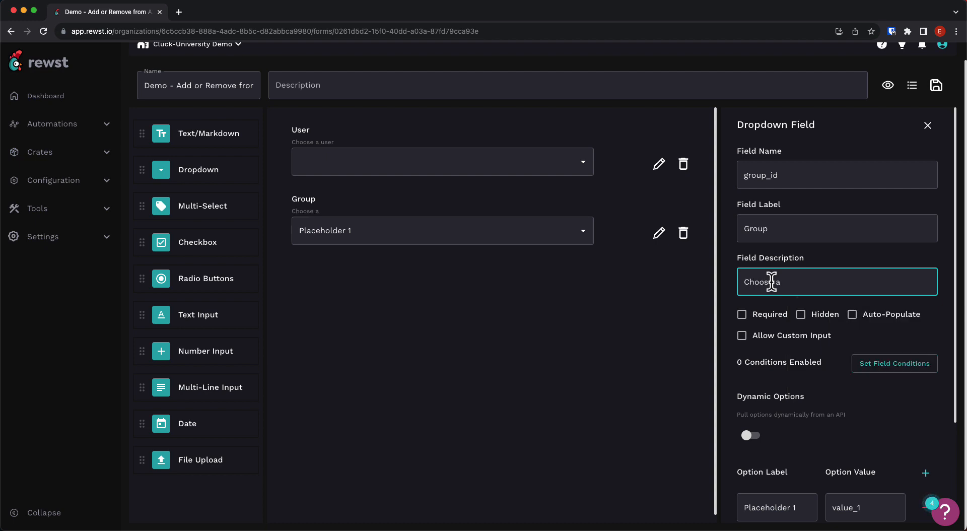
type(" Group")
left_click(777, 317)
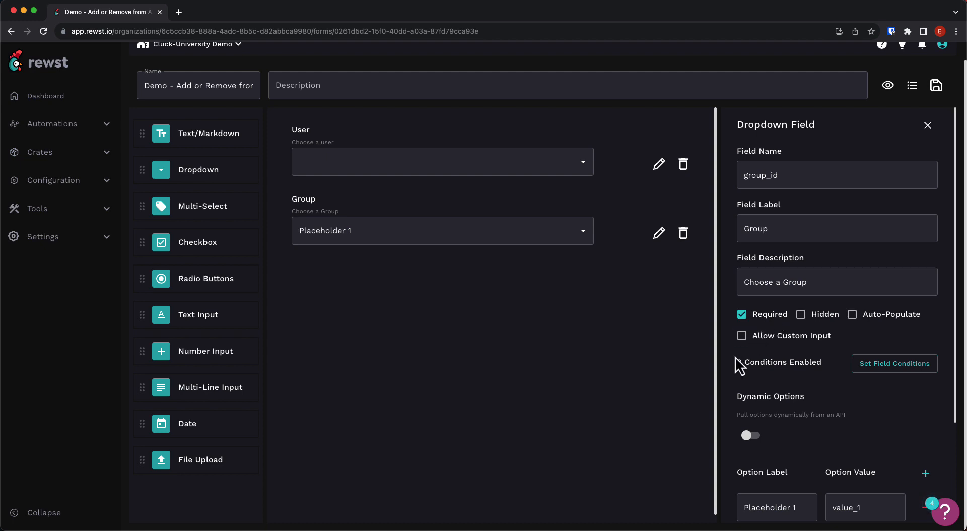
scroll(738, 360, "down", 2)
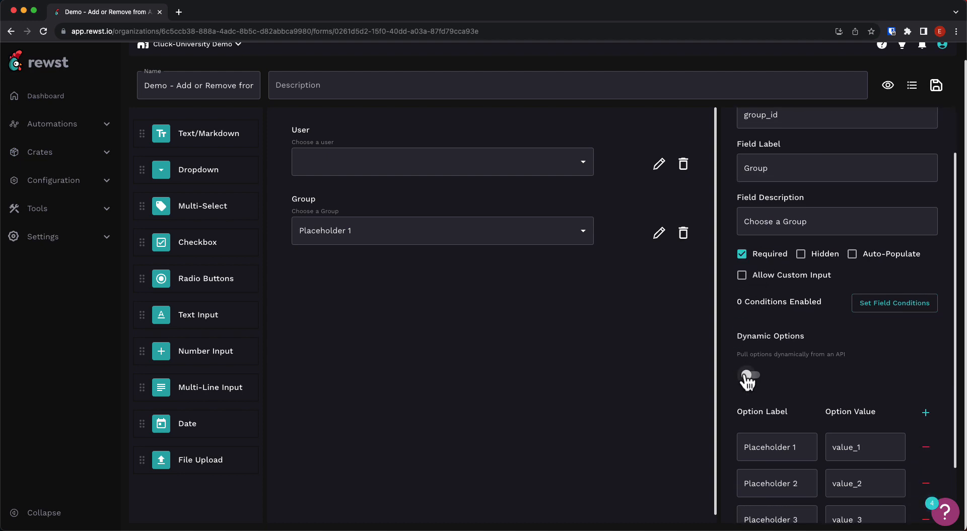
Enable dynamic options for the Group dropdown, using the Microsoft Graph integration and its Groups resource.
left_click(748, 376)
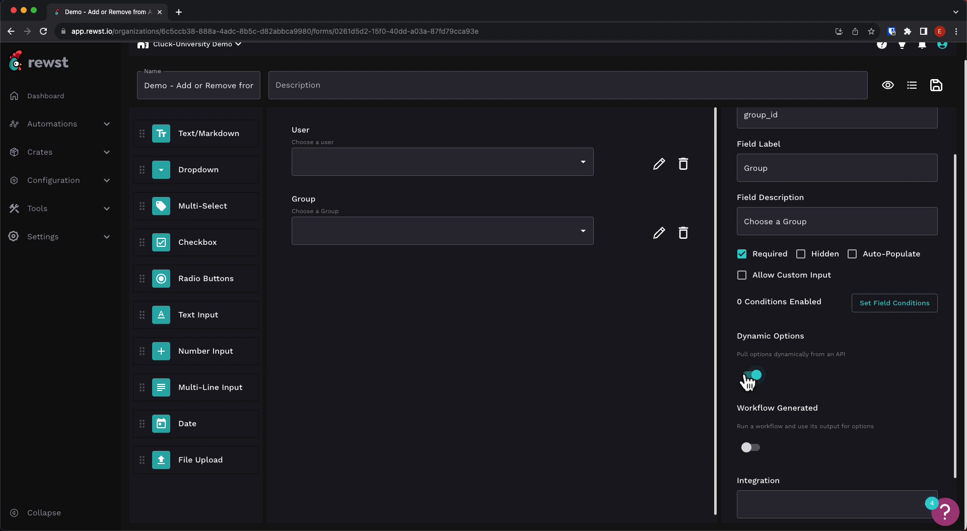
scroll(811, 374, "down", 2)
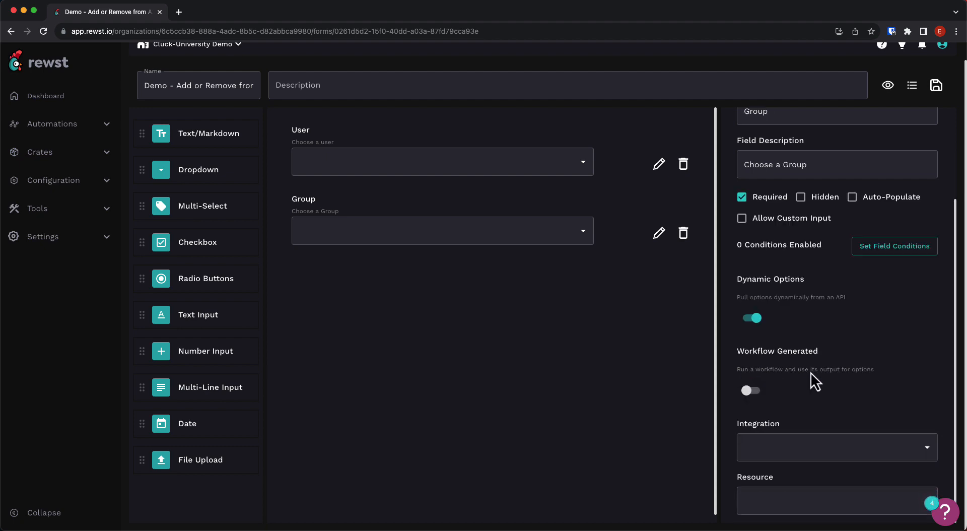
left_click(865, 442)
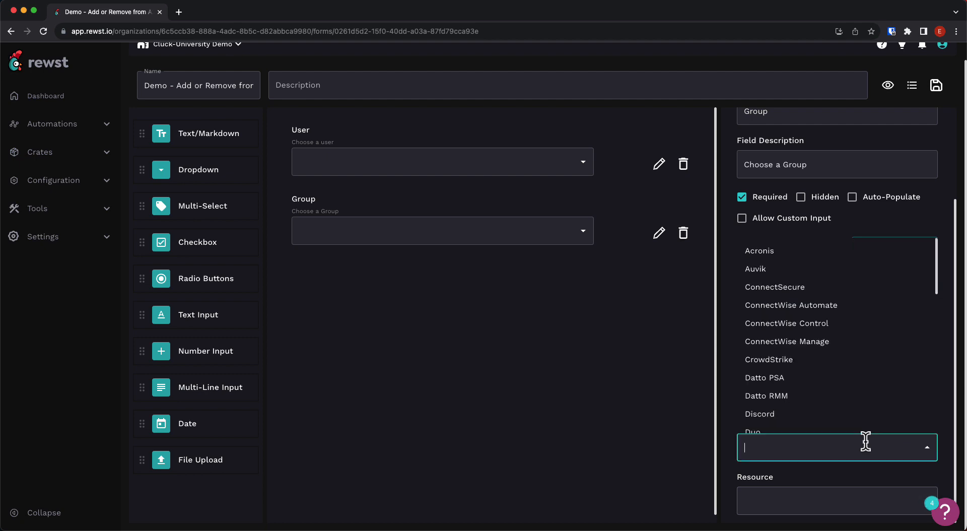
type("Micros")
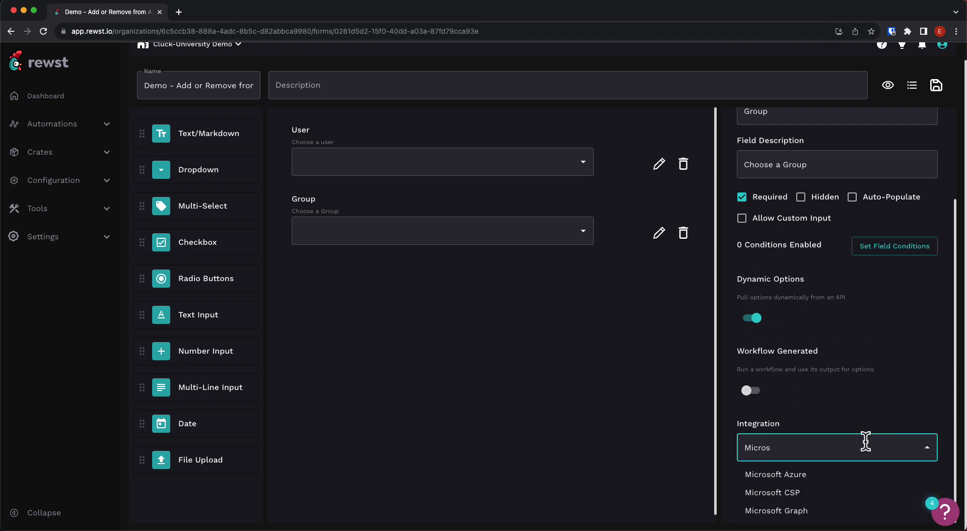
left_click(867, 508)
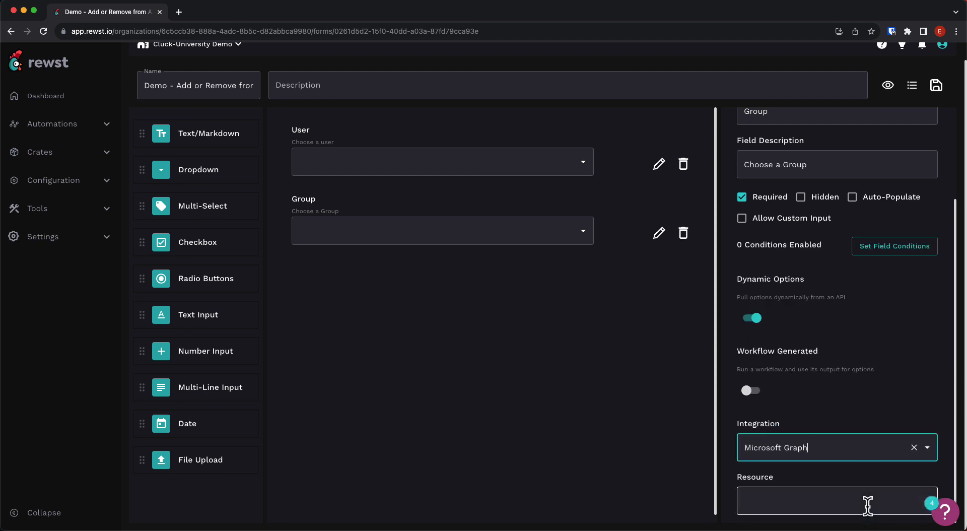
left_click(868, 506)
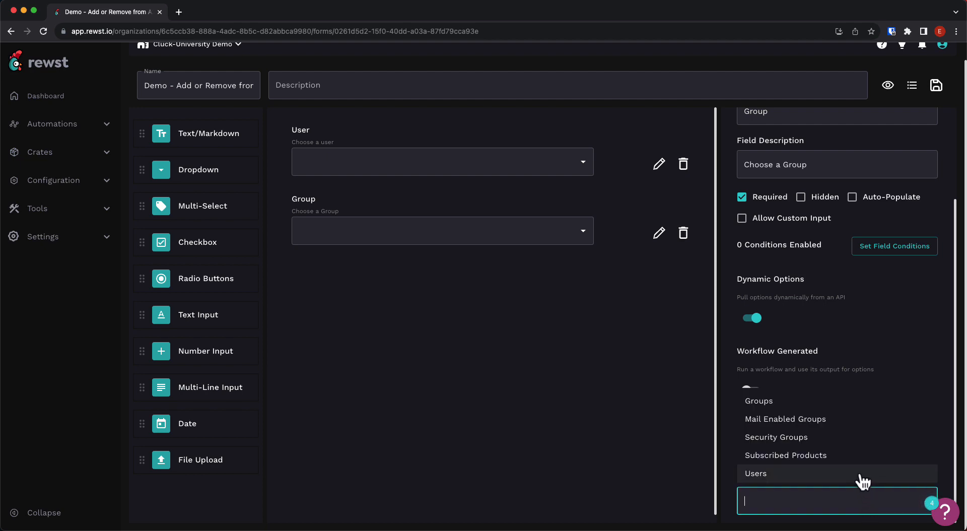
left_click(841, 403)
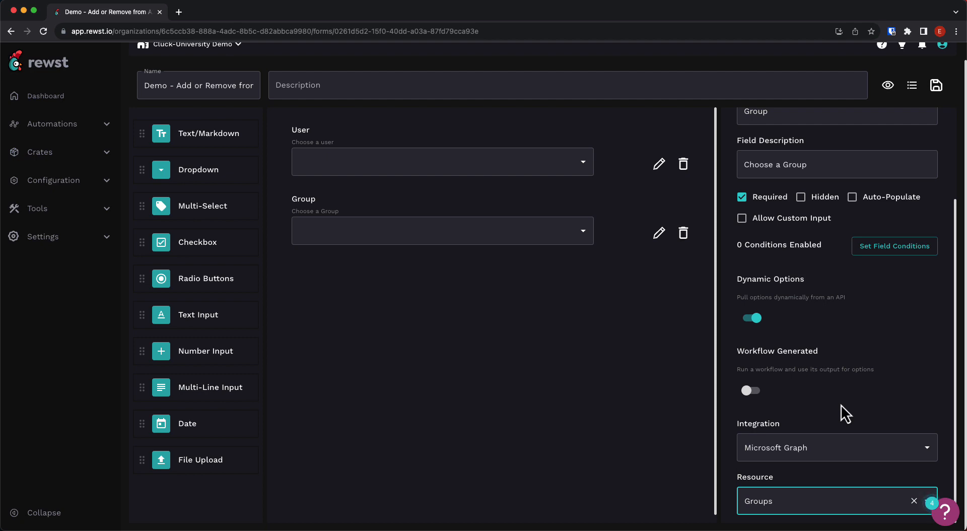
scroll(841, 404, "up", 3)
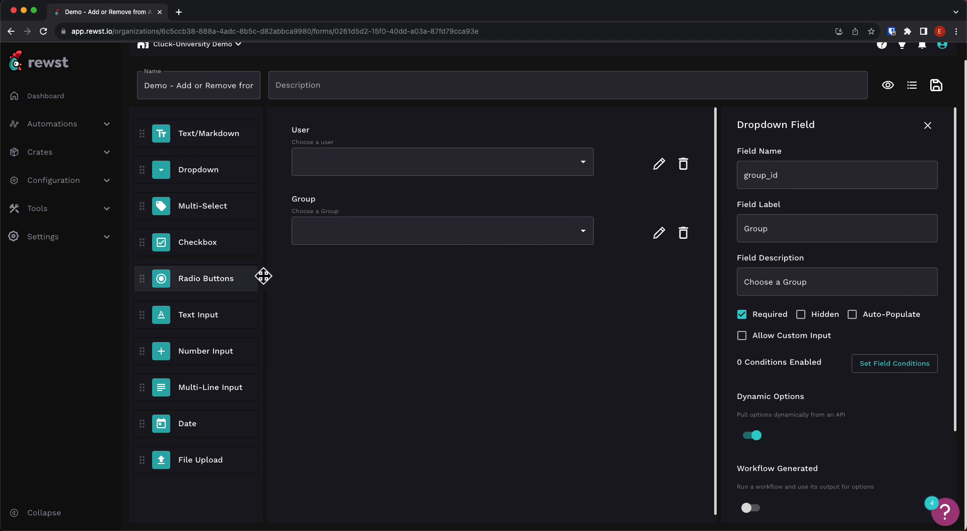
Add a radio buttons field below the Group dropdown and set its field name to action.
left_click_drag(233, 278, 439, 291)
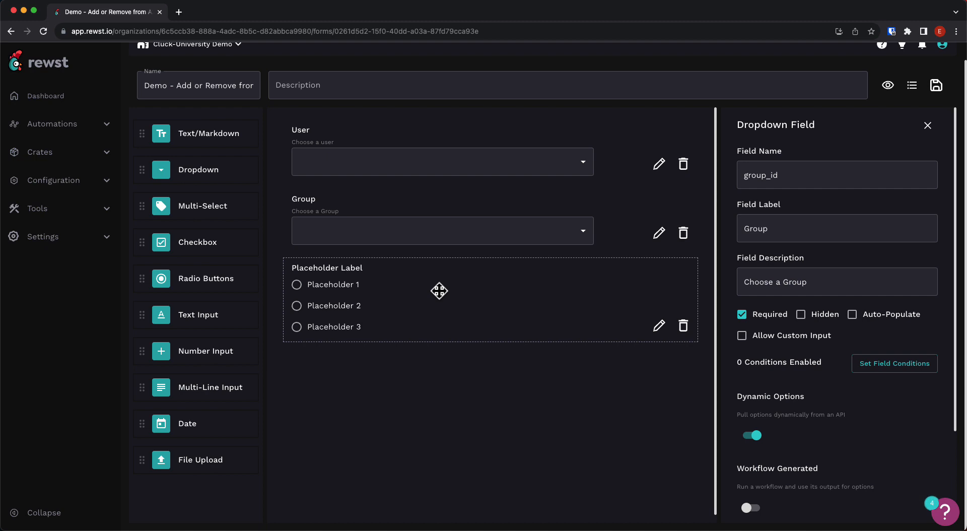
left_click(439, 291)
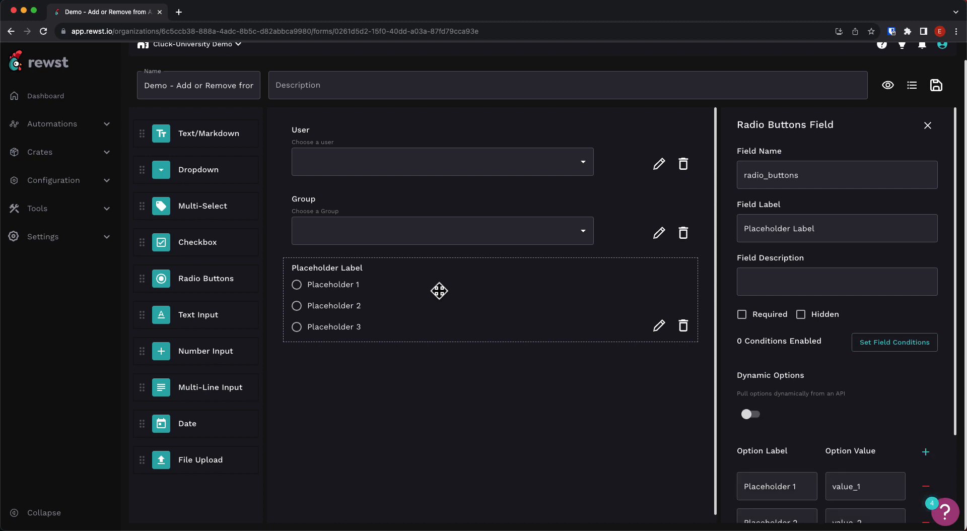
left_click_drag(806, 175, 728, 176)
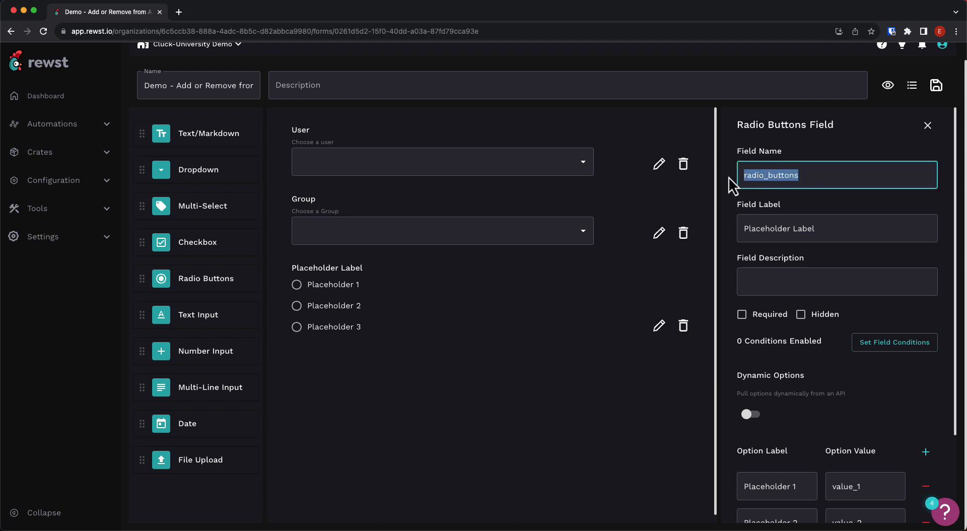
type("action")
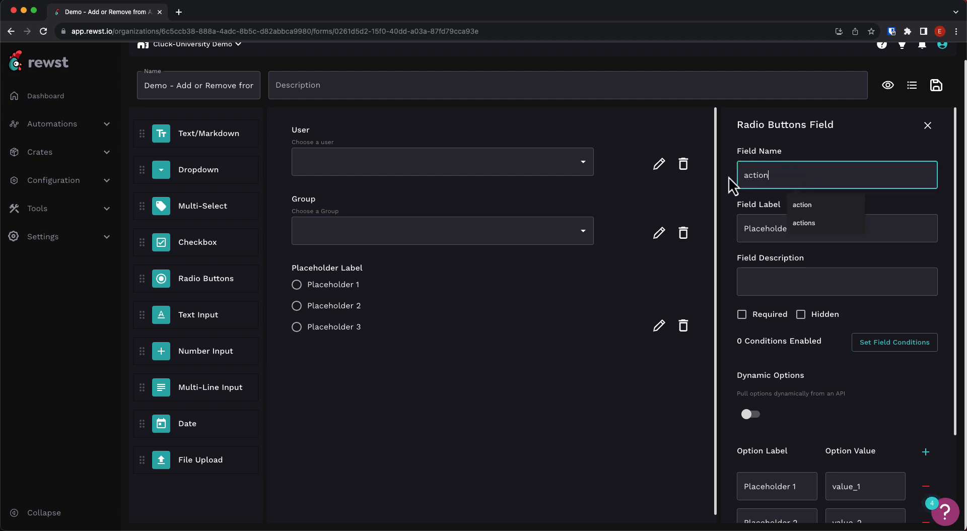
Label the radio buttons field "Add or Remove" and make it required.
left_click(763, 230)
triple_click(763, 229)
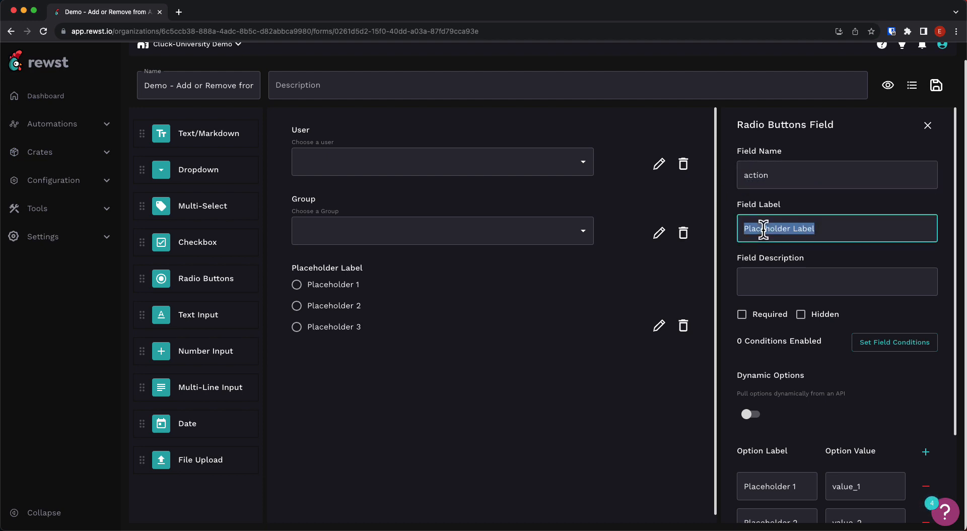
type("Add or")
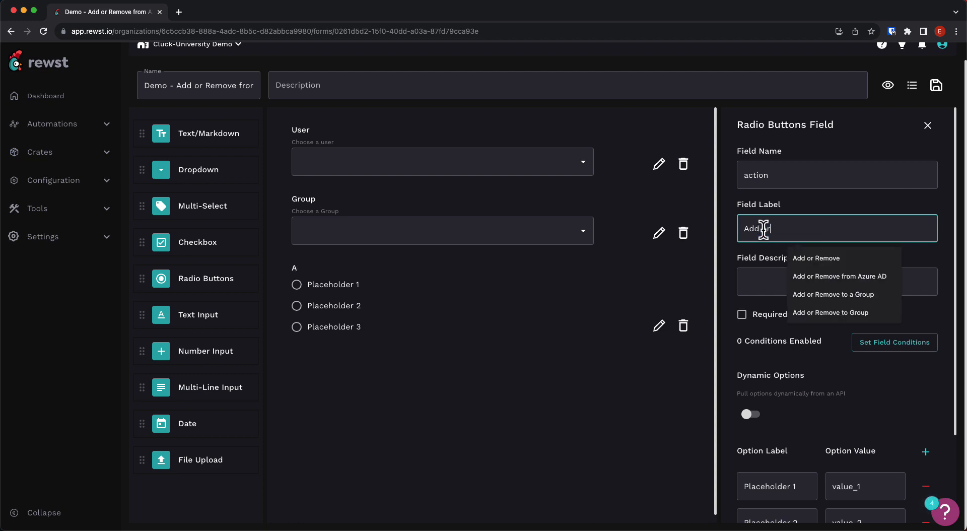
type(" Remove")
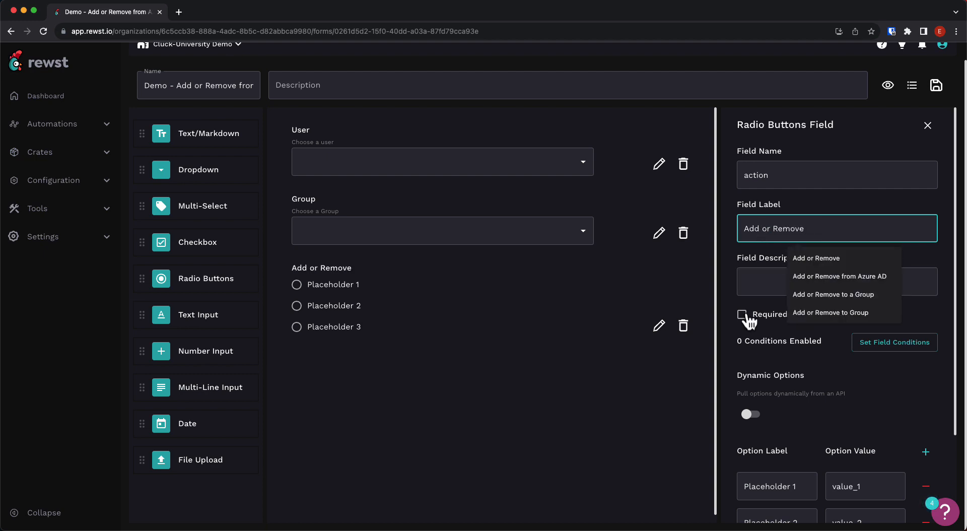
left_click(748, 315)
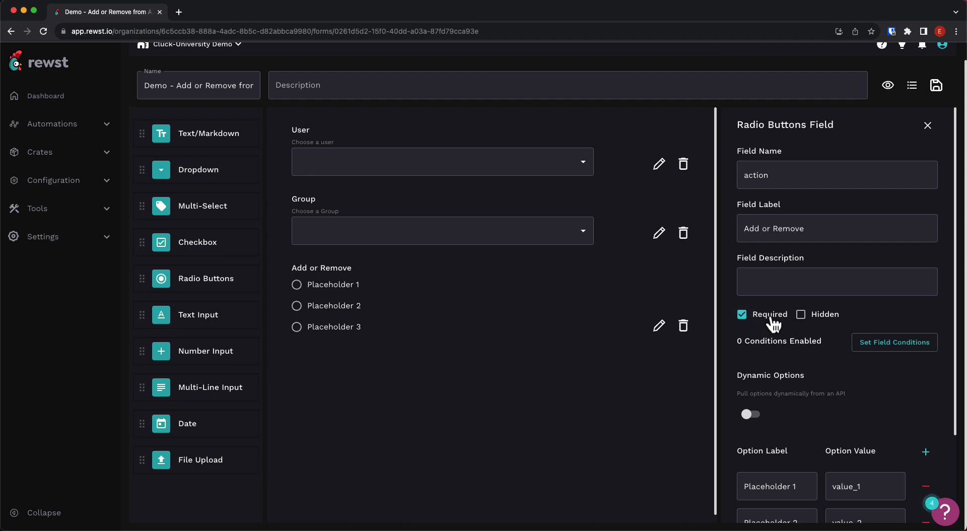
Delete the third radio option and give the first option the label "Add" and the value "add".
scroll(771, 318, "down", 2)
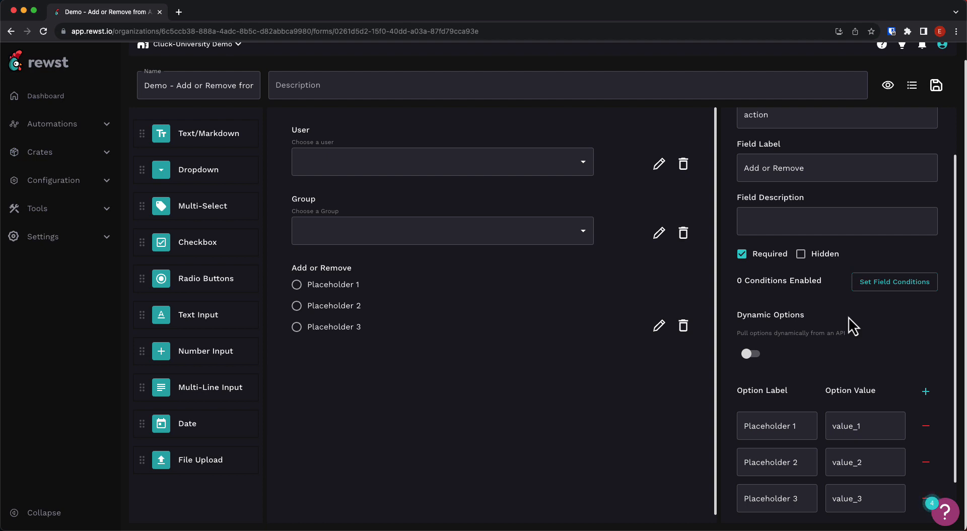
scroll(849, 316, "down", 1)
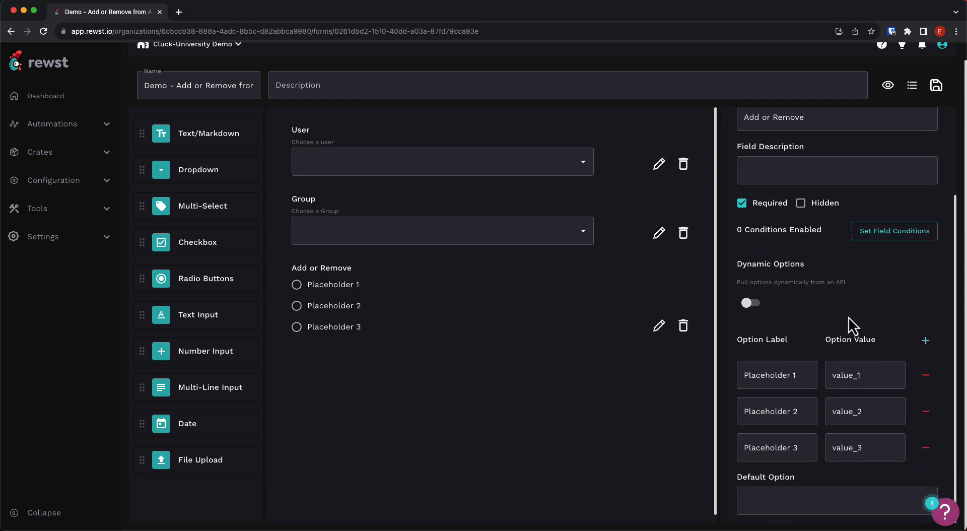
left_click(927, 448)
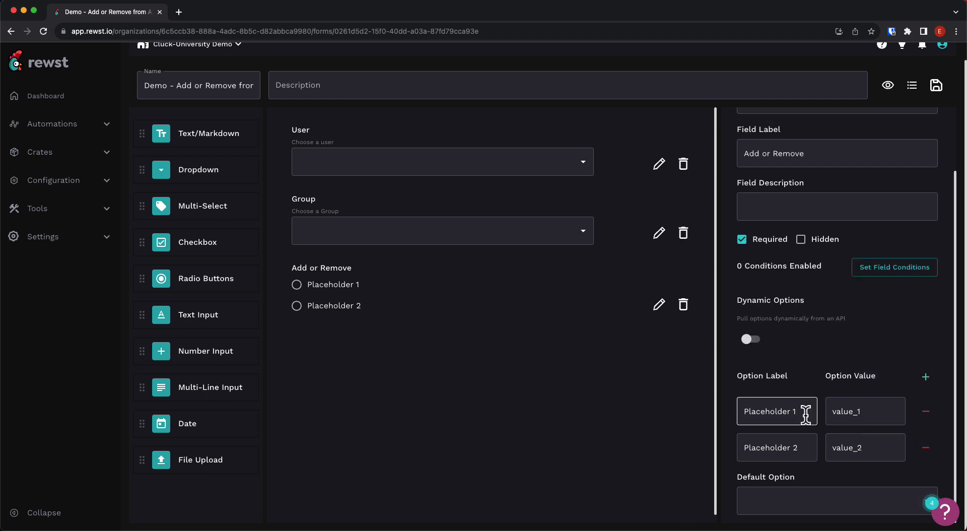
left_click_drag(805, 410, 719, 421)
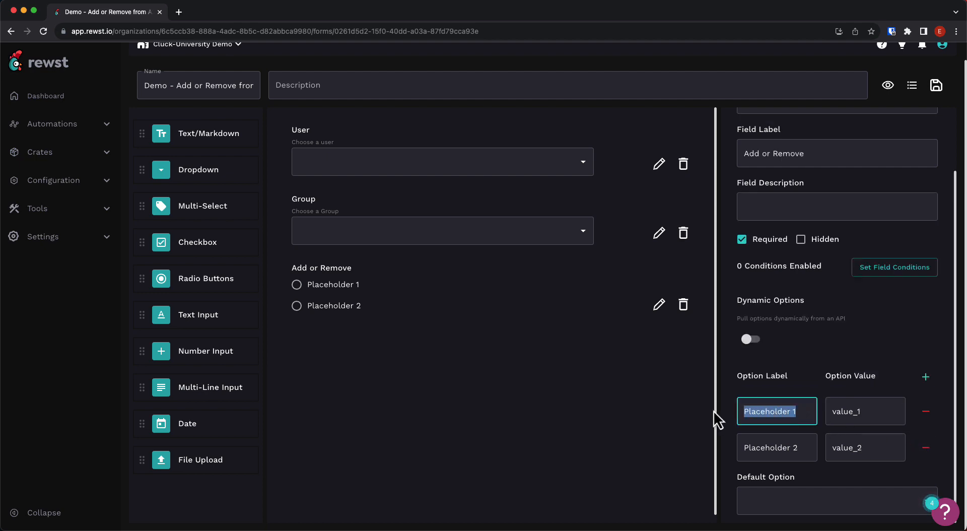
type("Add")
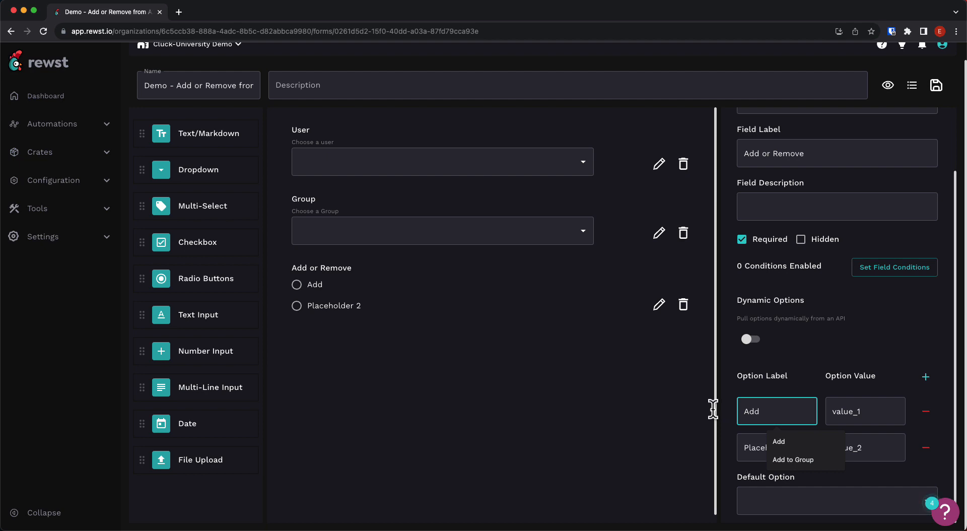
left_click_drag(873, 414, 830, 410)
type("add")
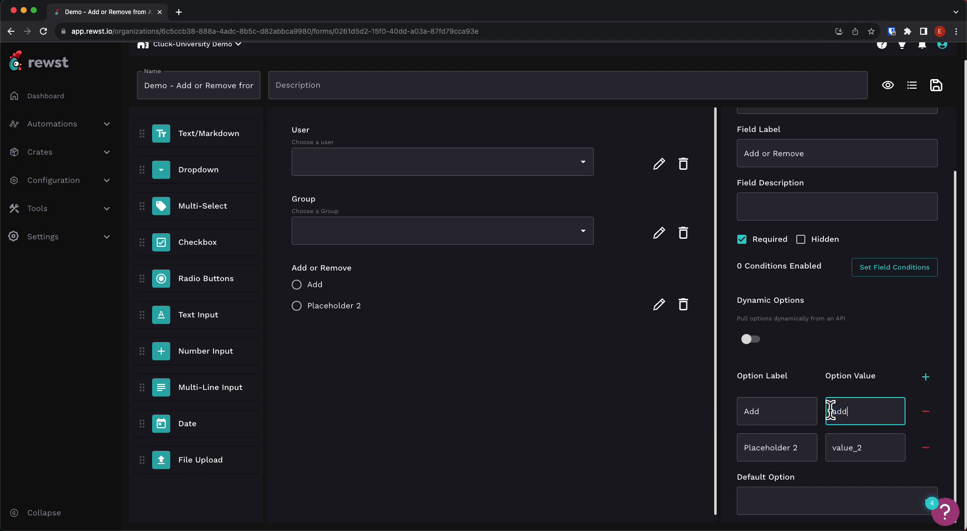
Give the second radio option the label "Remove" and the value "remove".
left_click_drag(816, 448, 710, 445)
type("Remove")
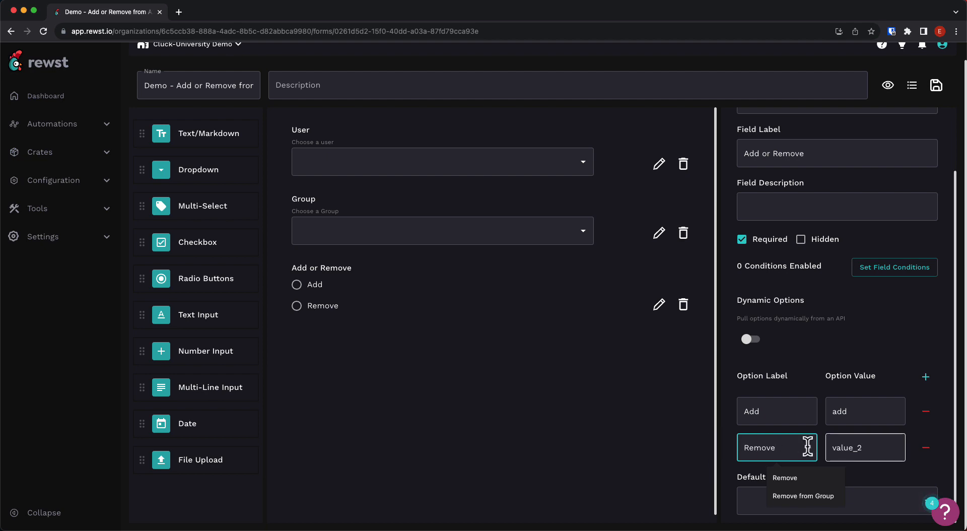
double_click(879, 447)
type("remove")
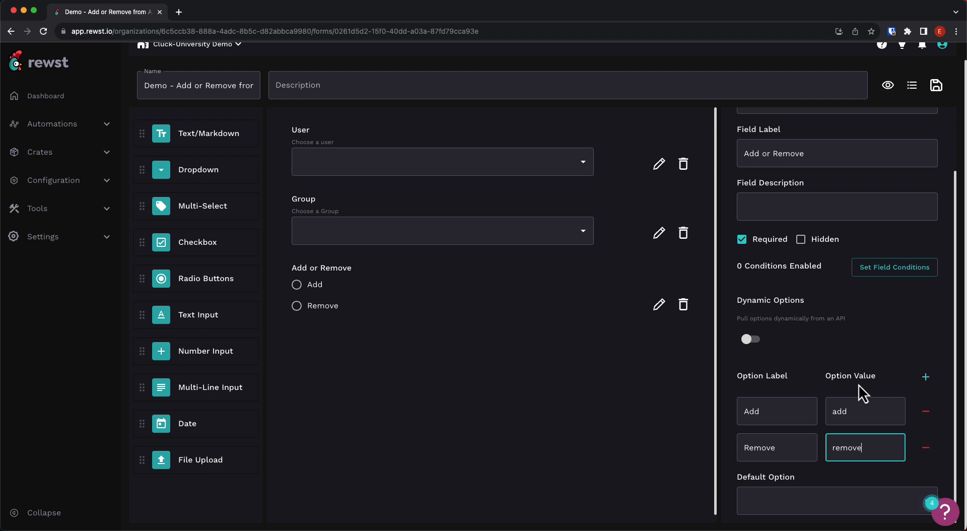
Save the form and publish its changes.
scroll(858, 385, "up", 3)
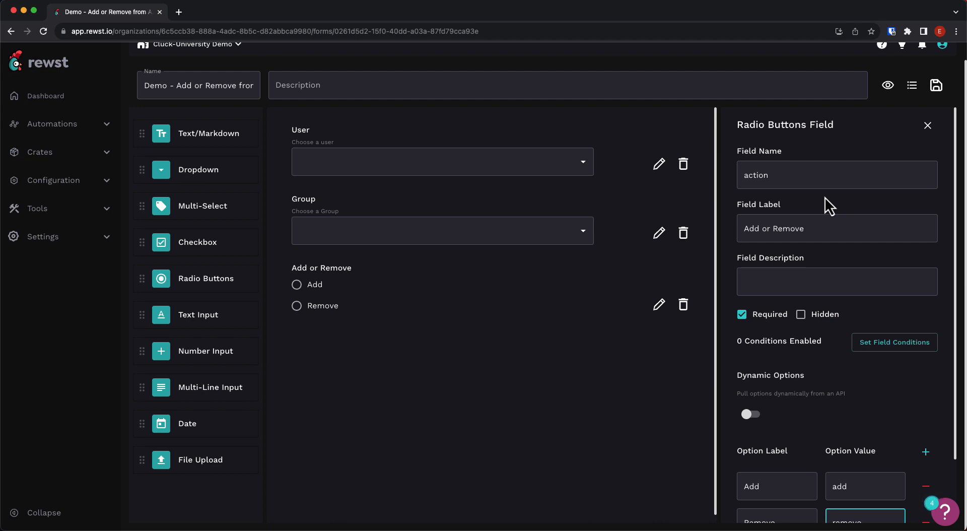
left_click(940, 88)
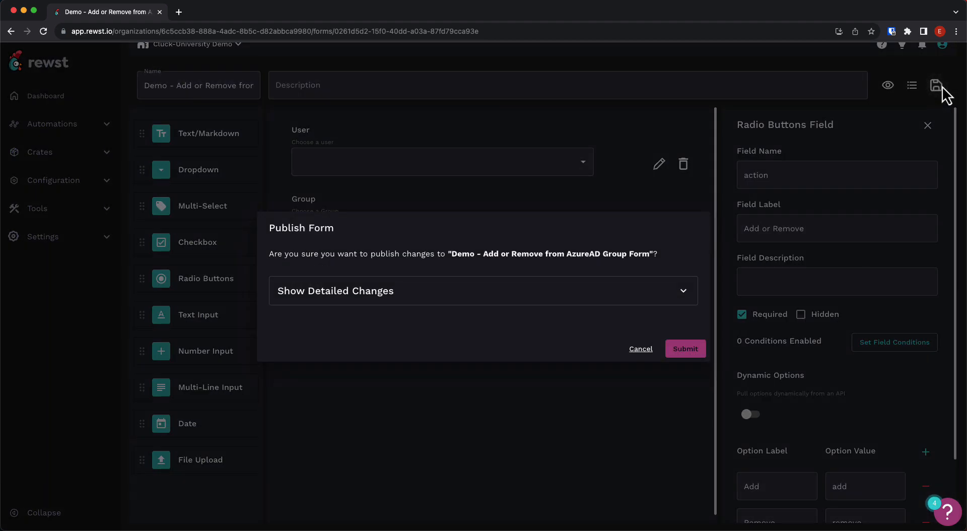
left_click(691, 347)
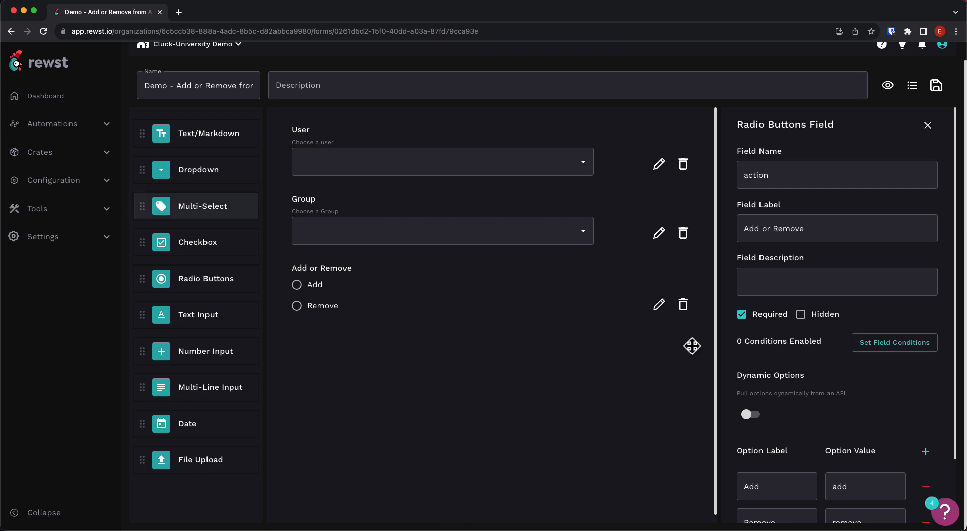
Create a new workflow named "Demo - Add or Remove from AzureAD Group".
left_click(104, 133)
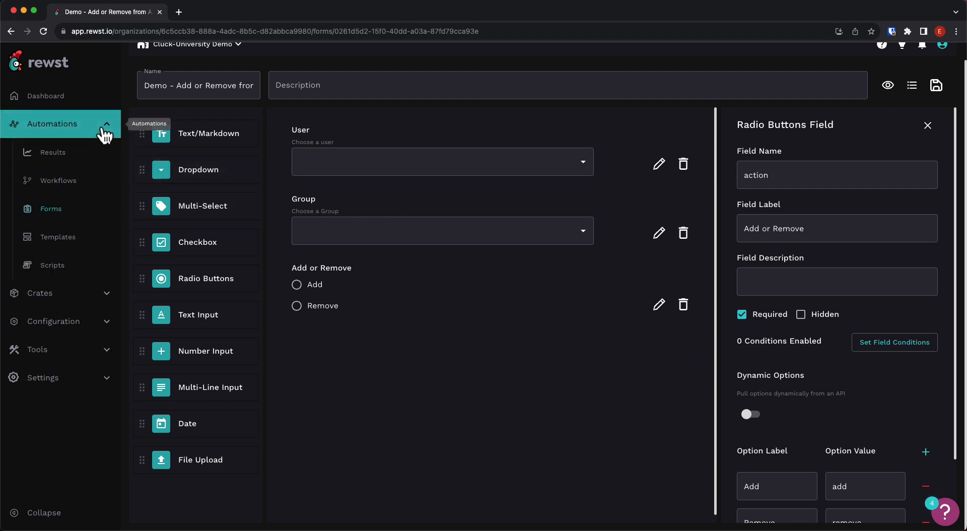
left_click(86, 188)
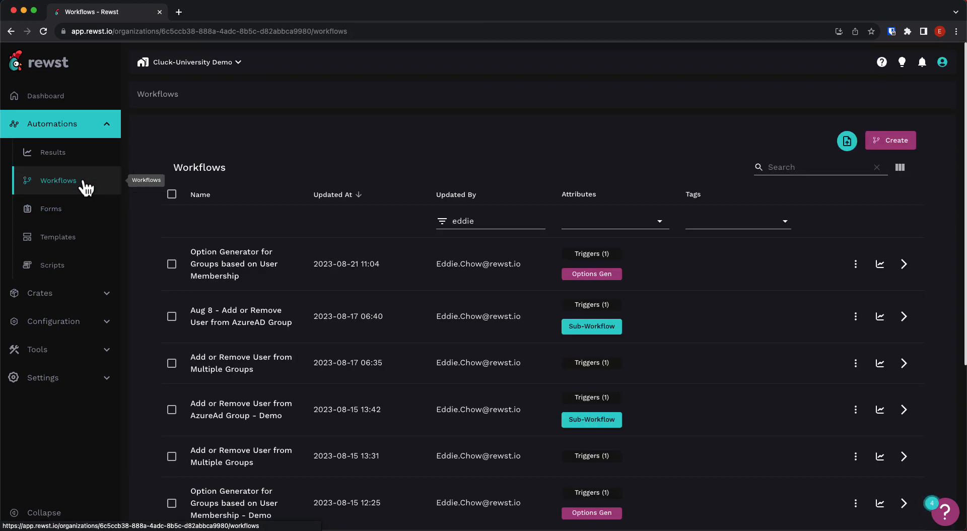
left_click(891, 141)
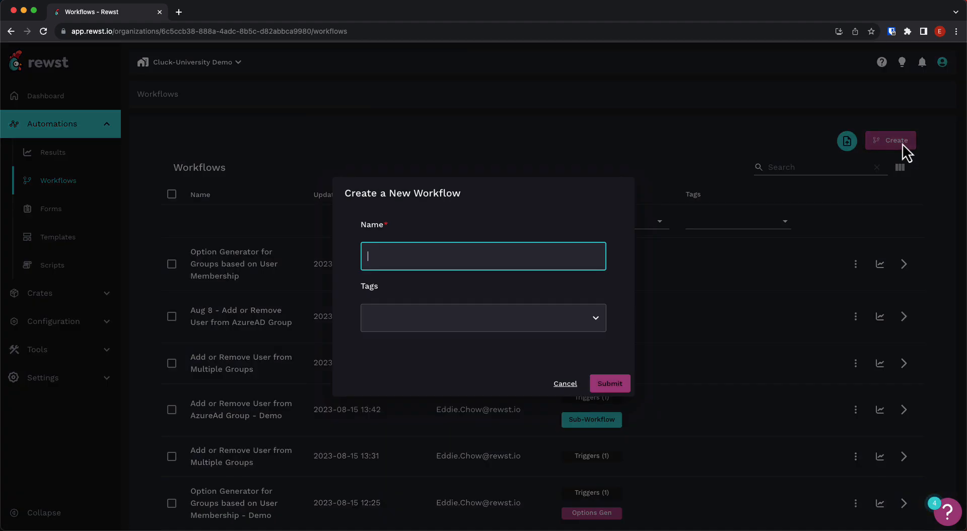
type("De")
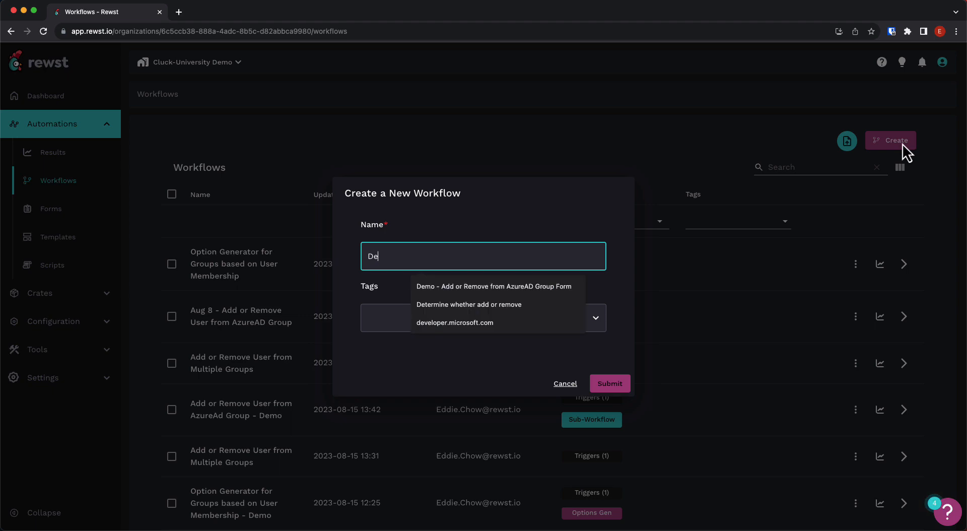
type("mo - Add o")
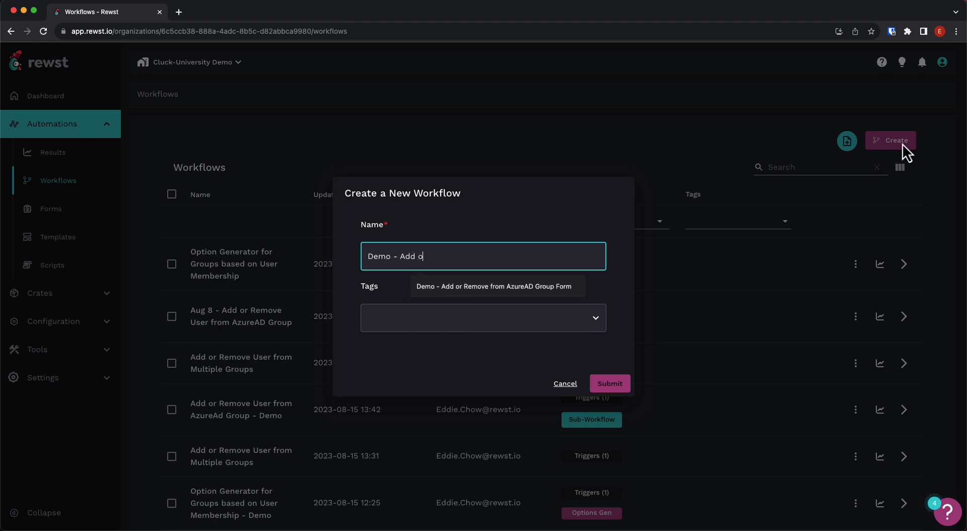
type("r Remove from AzureAD Group")
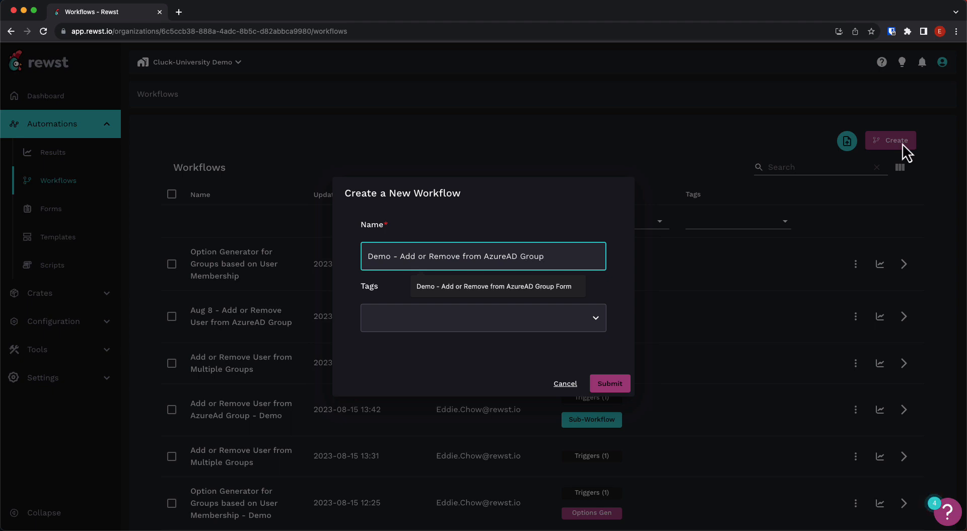
left_click(619, 382)
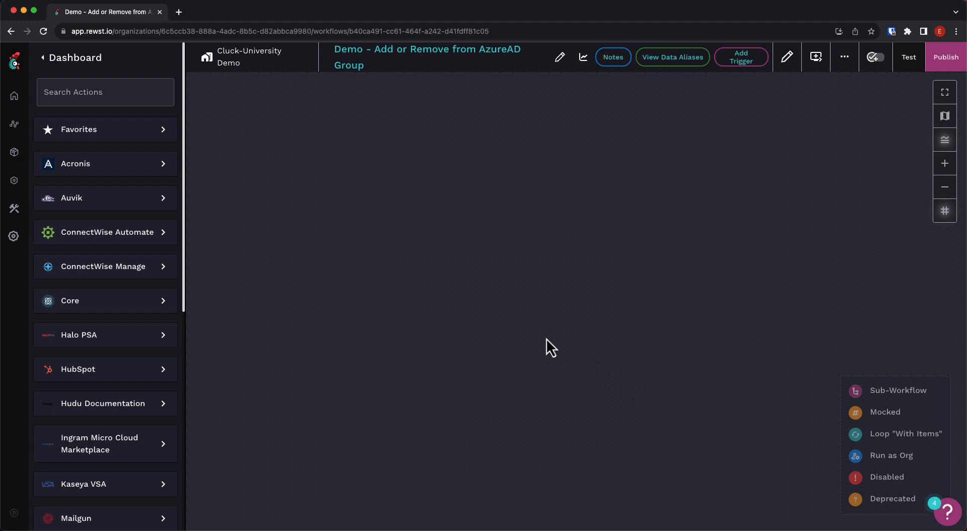
Find the noop action and place it on the empty workflow canvas.
left_click(130, 85)
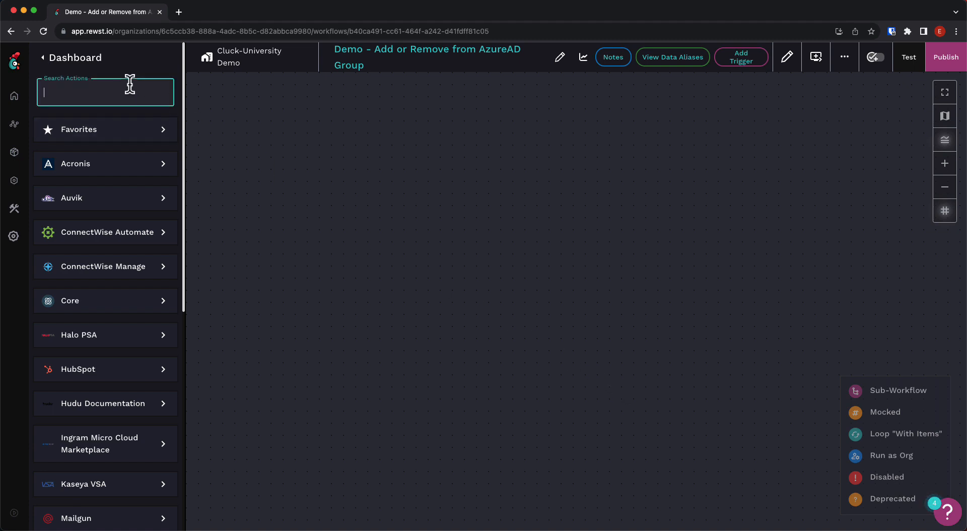
type("noop")
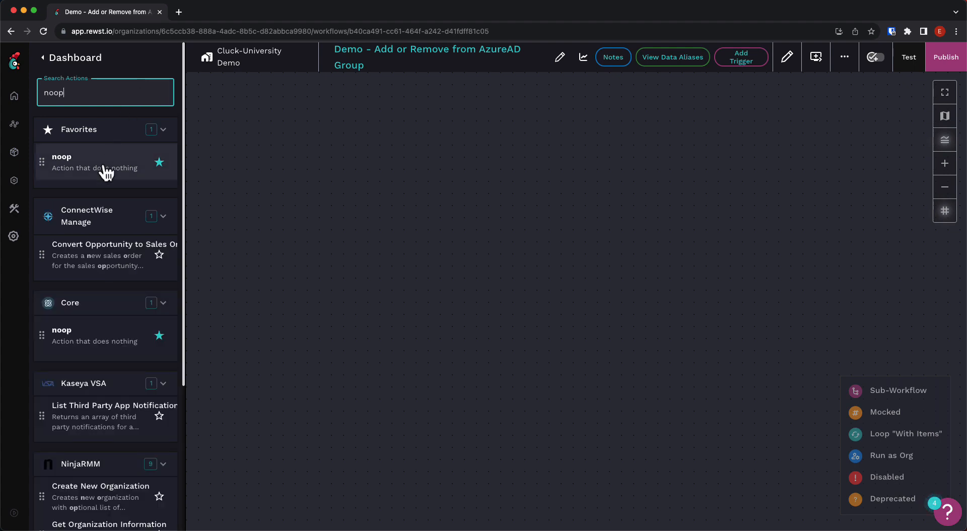
left_click_drag(106, 173, 563, 211)
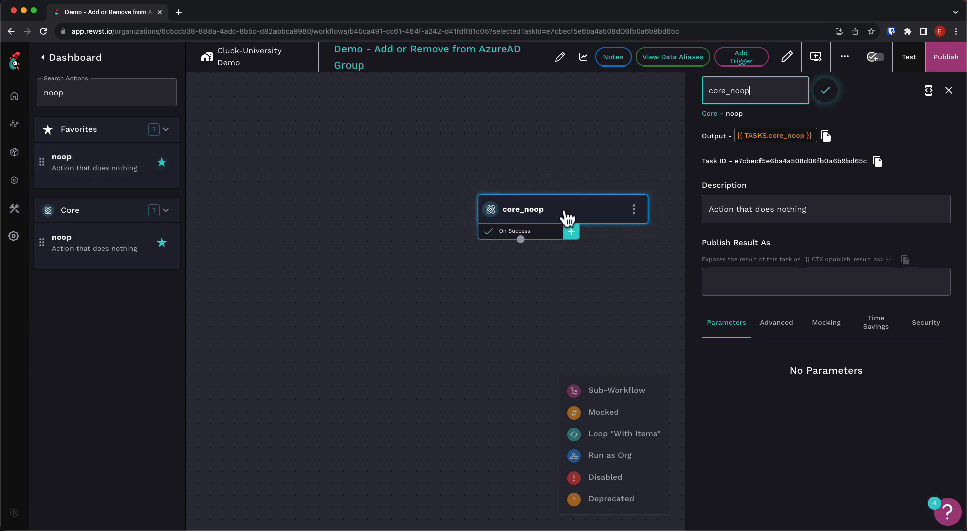
Try the On Failure, Always and custom conditions on the noop task's transition.
left_click(550, 234)
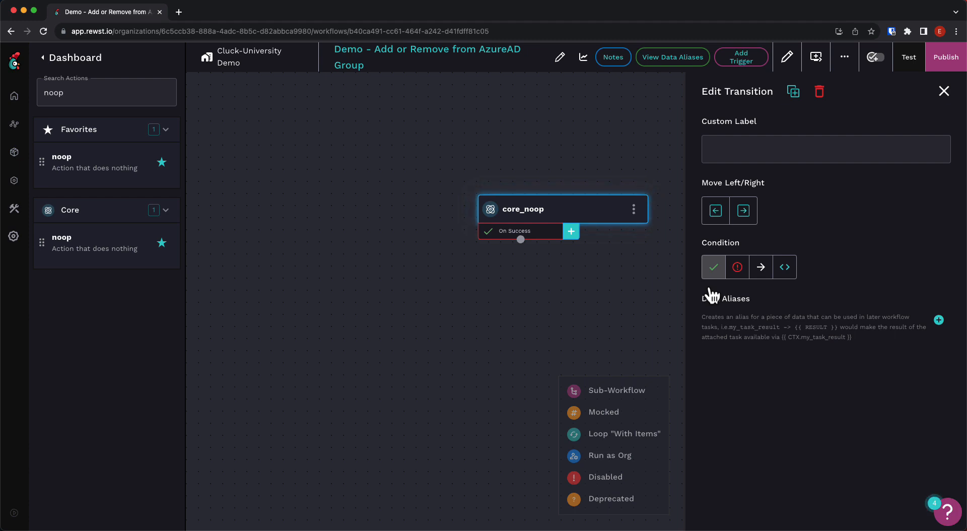
left_click(735, 275)
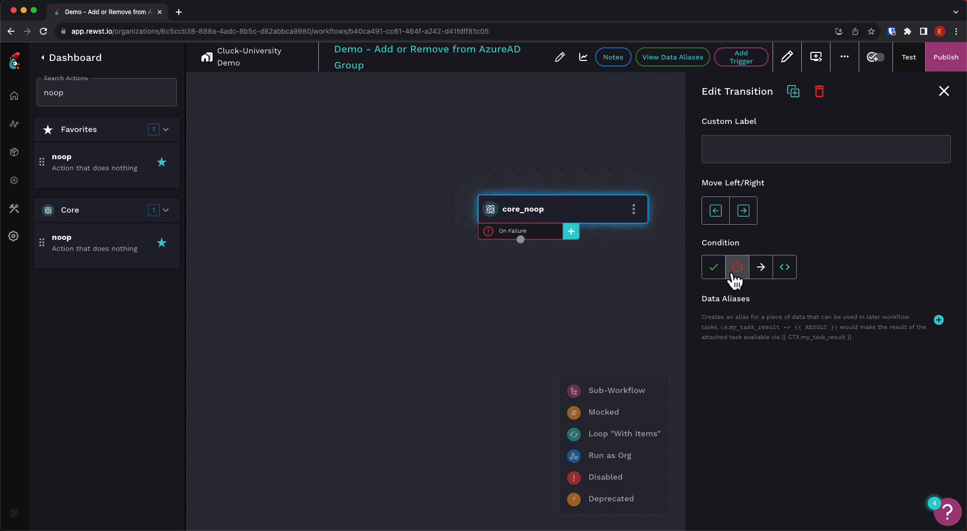
left_click(758, 274)
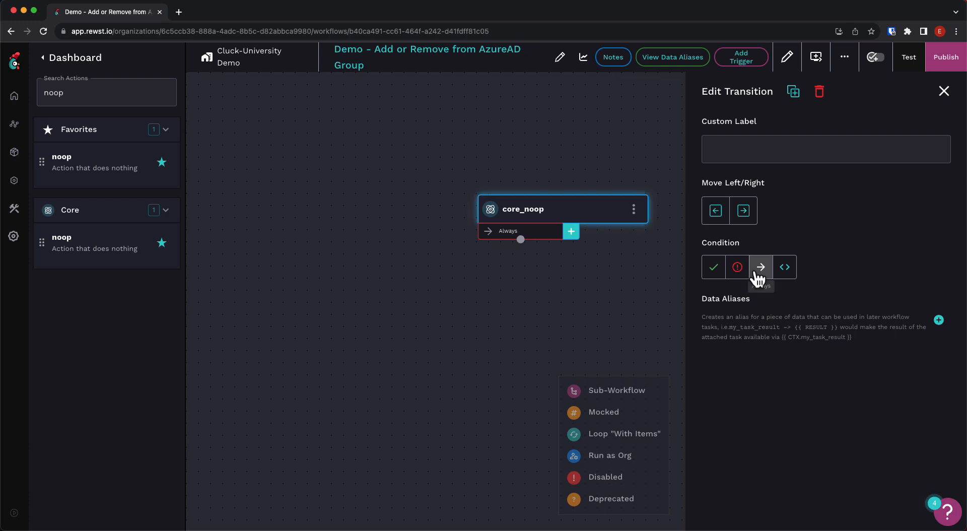
left_click(781, 274)
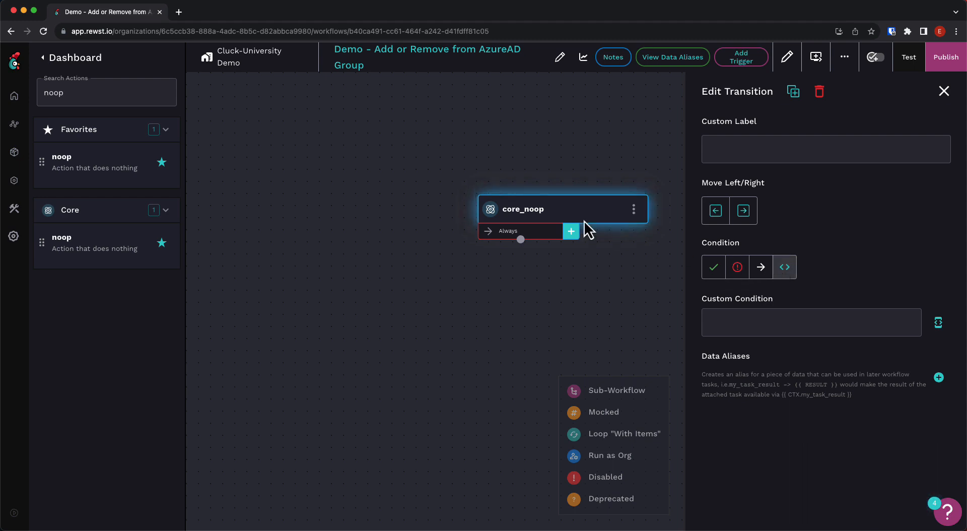
Search the actions for "graph add" and place Microsoft Graph's Add Group Member below and to the left of the noop task.
double_click(116, 96)
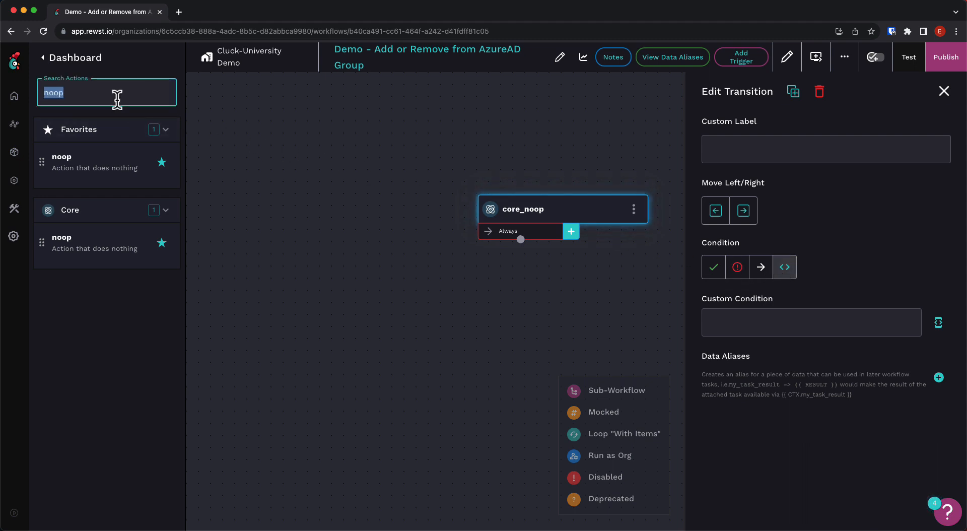
key("BackSpace")
type("graph")
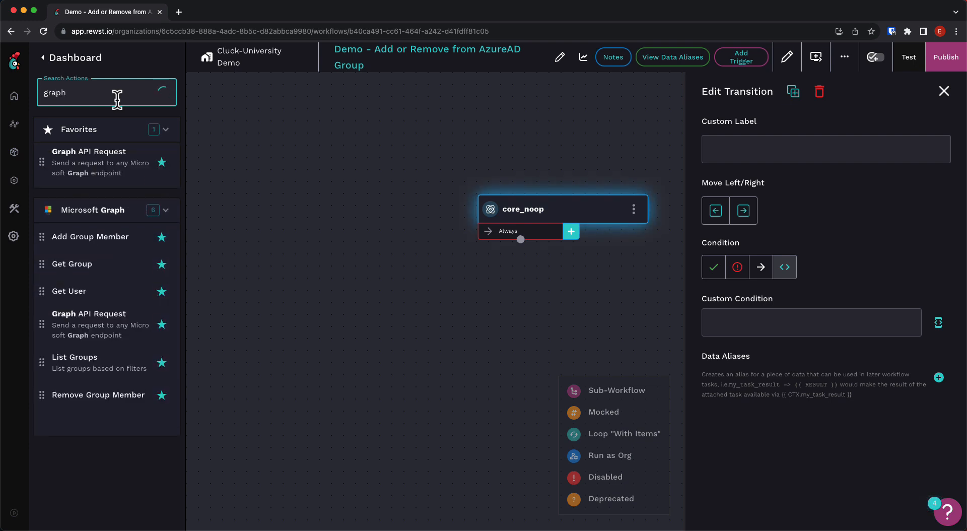
type(" add")
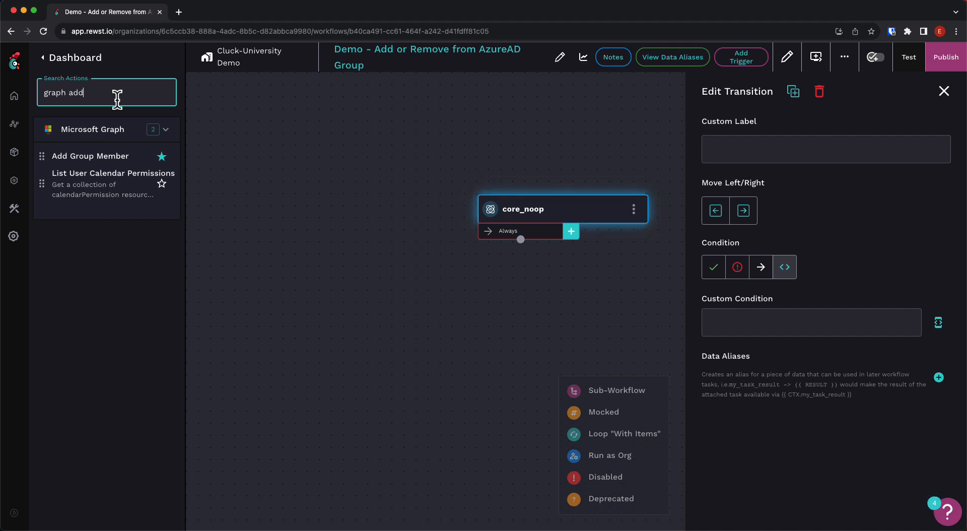
left_click_drag(99, 159, 384, 313)
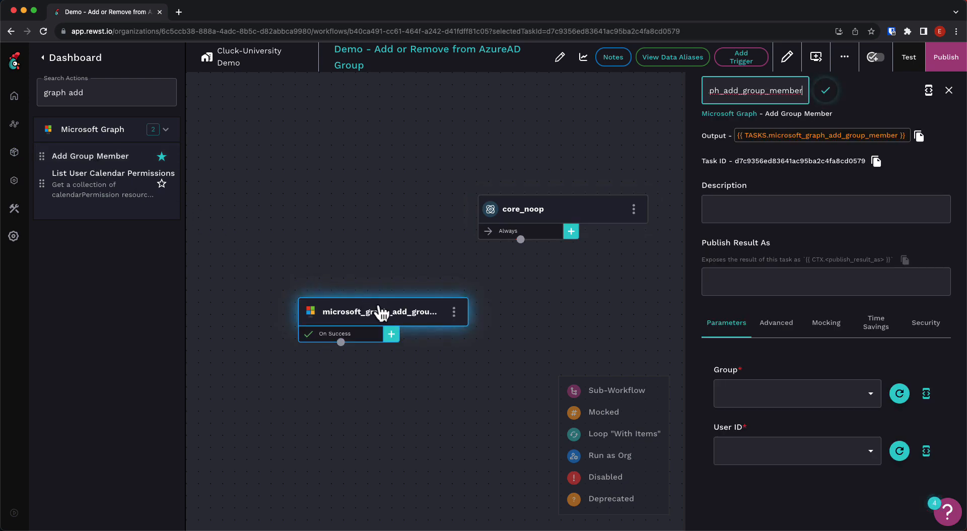
left_click_drag(381, 314, 393, 320)
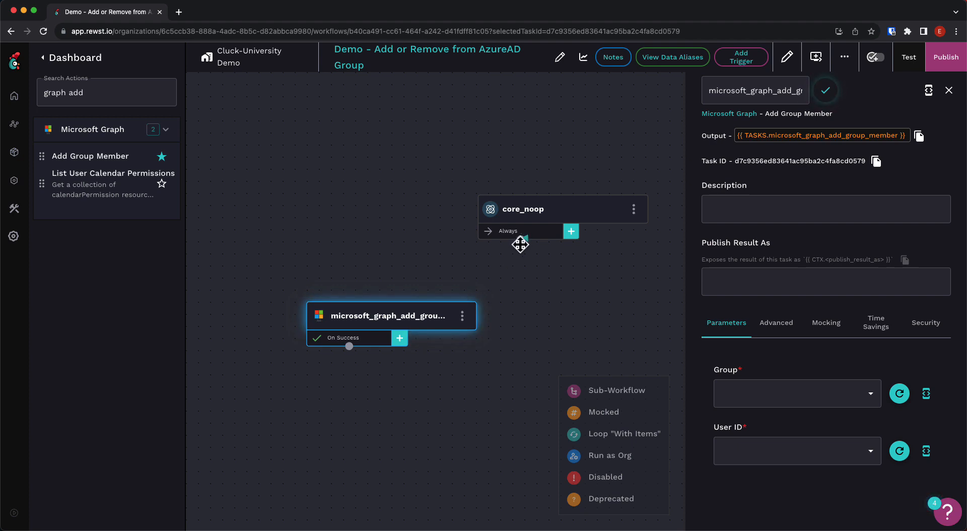
Connect the noop task's transition to the Add Group Member task.
left_click_drag(521, 241, 422, 304)
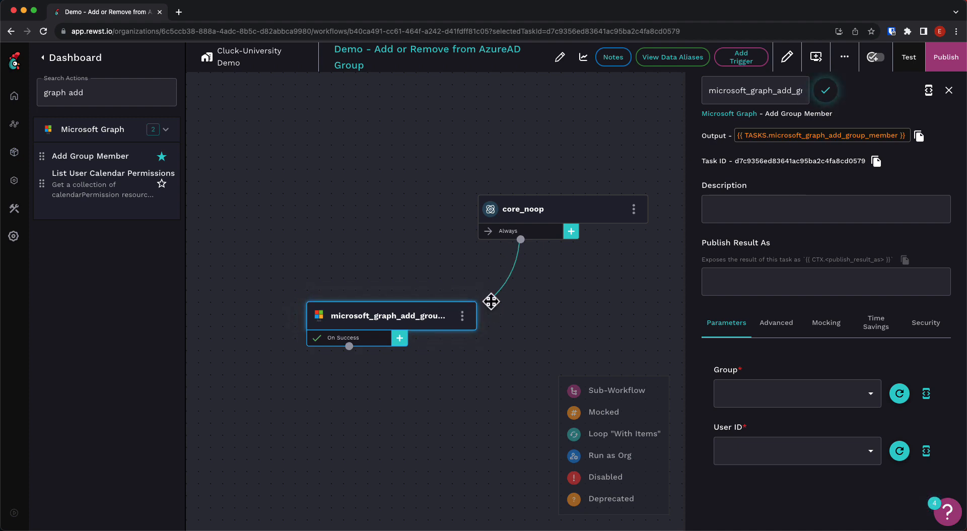
left_click_drag(492, 301, 506, 274)
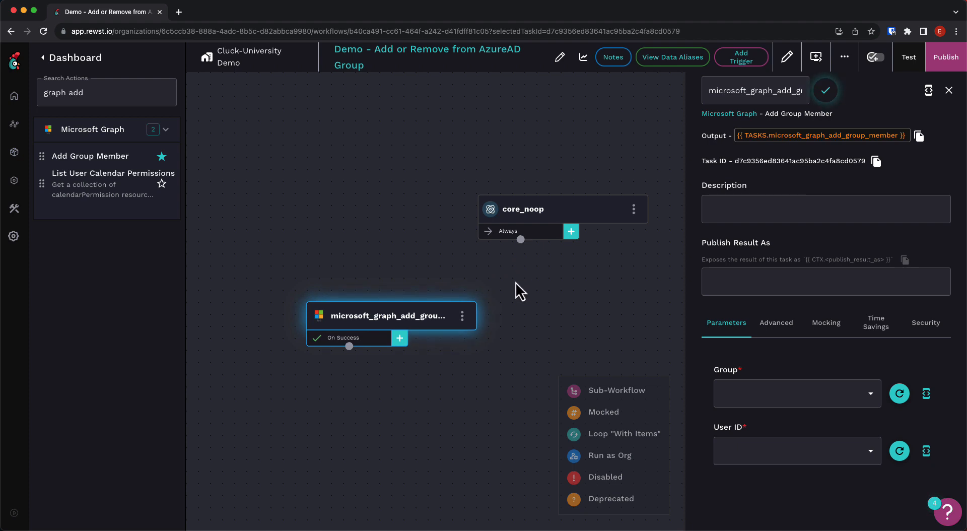
left_click_drag(521, 239, 463, 322)
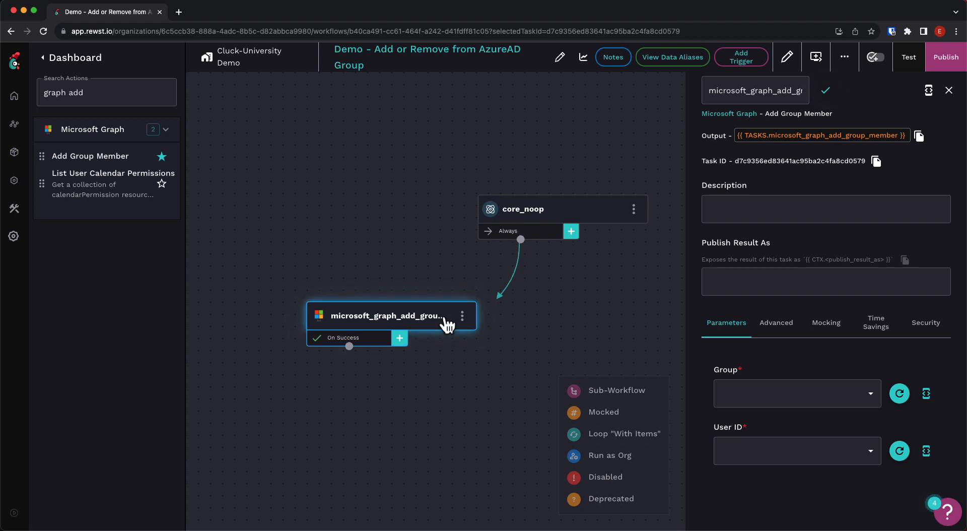
Rename the noop task "add_or_remove".
left_click(543, 217)
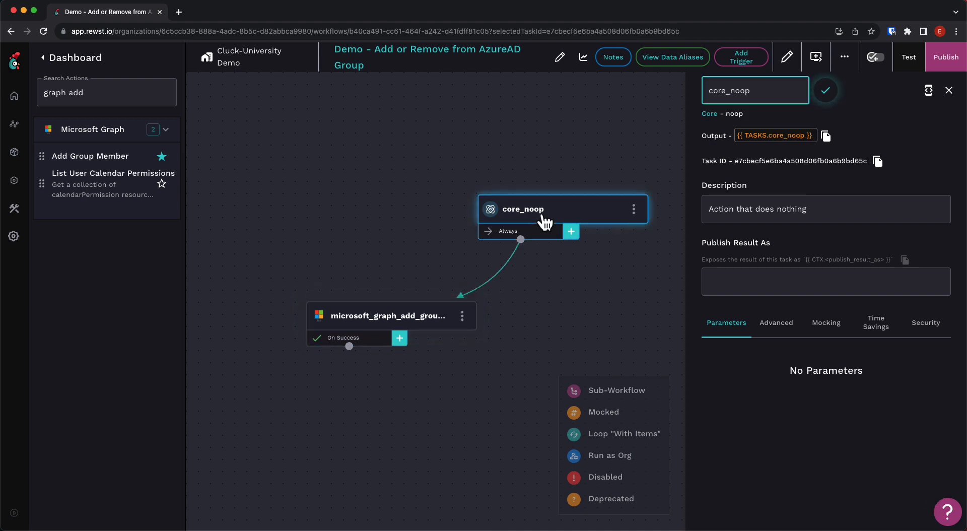
key("super+a")
key("BackSpace")
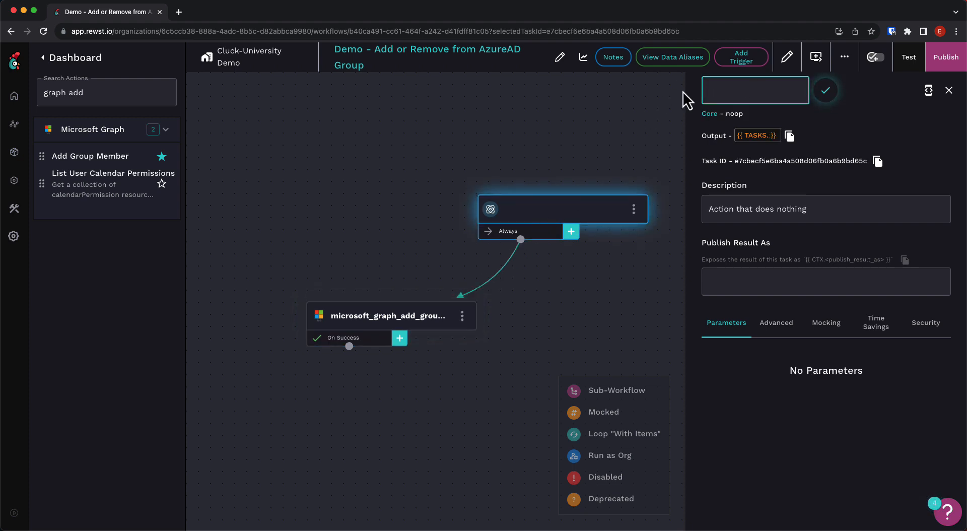
type("add_or")
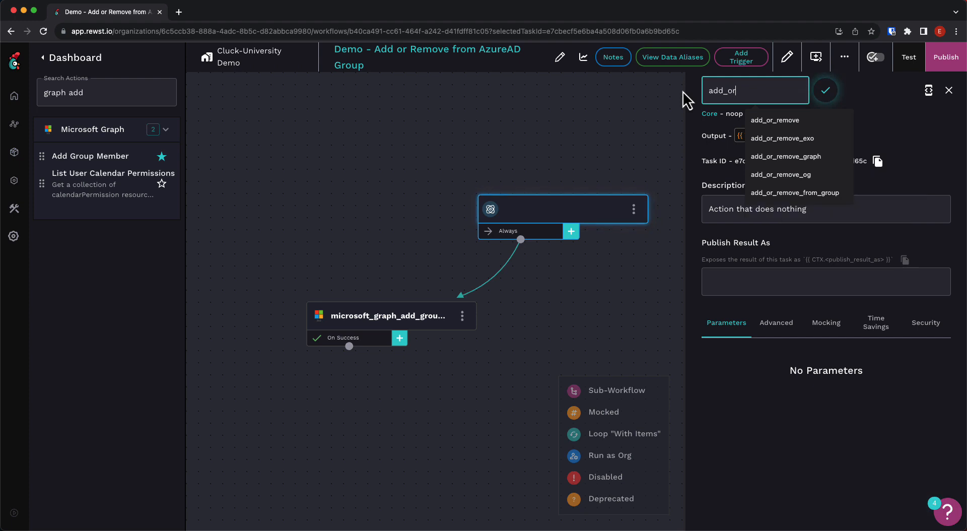
type("_remove")
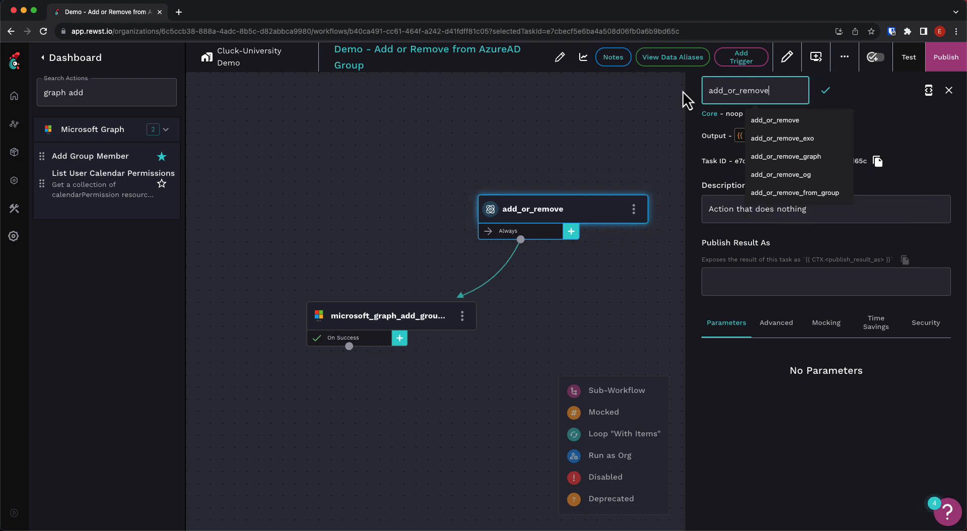
Give the add_or_remove task's transition the custom label "Add".
left_click(549, 235)
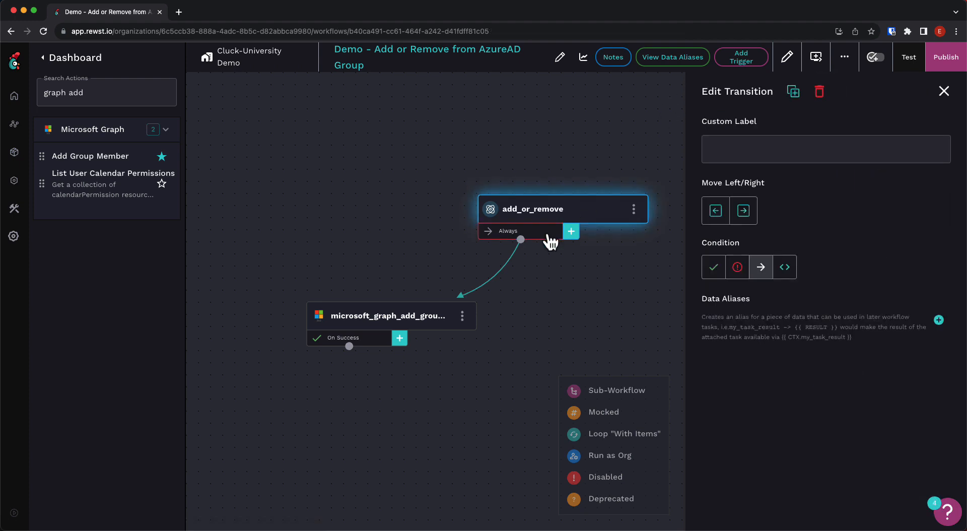
left_click(727, 152)
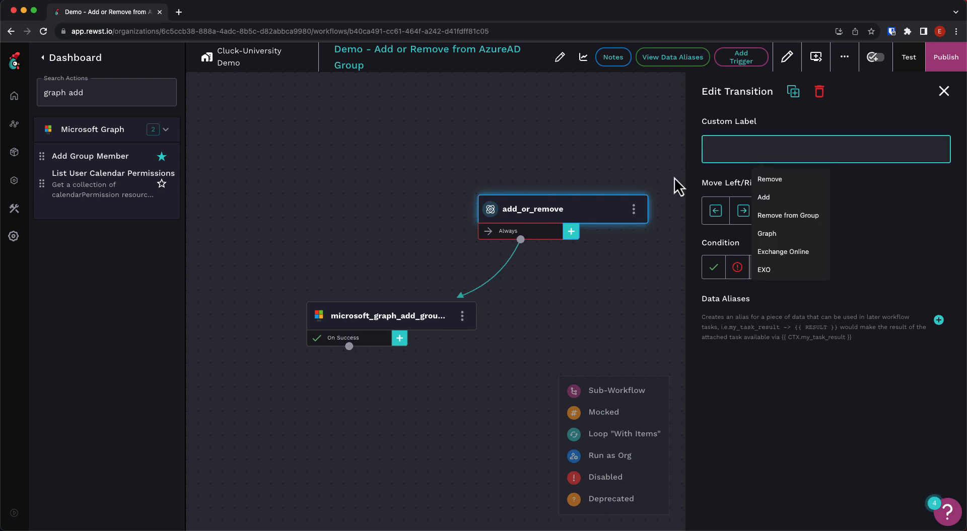
type("Add")
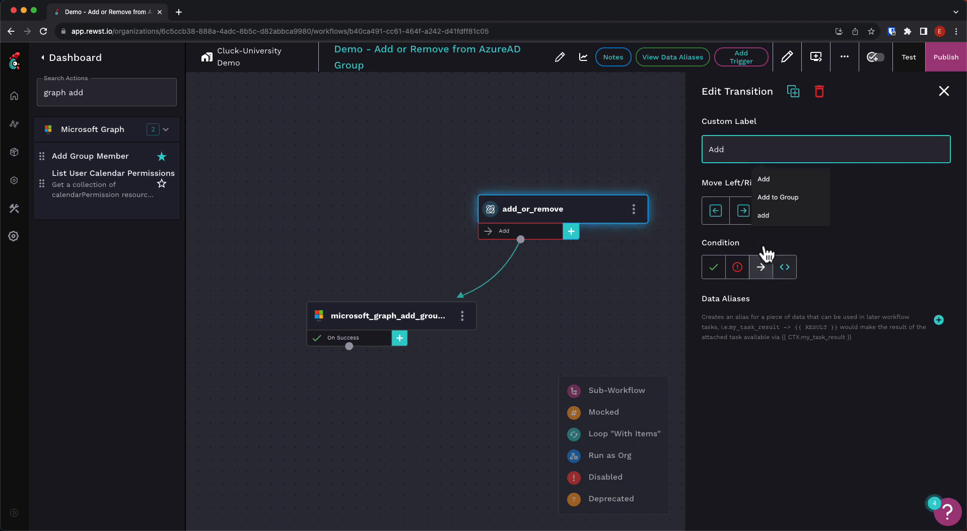
Set the Add transition's custom condition to {{ CTX.action == "add" }} and close its settings.
left_click(785, 268)
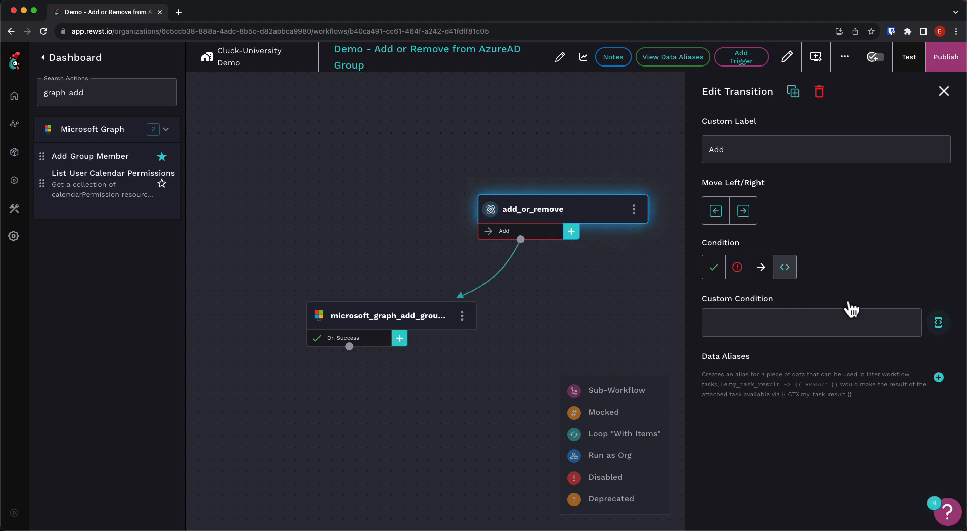
left_click(938, 323)
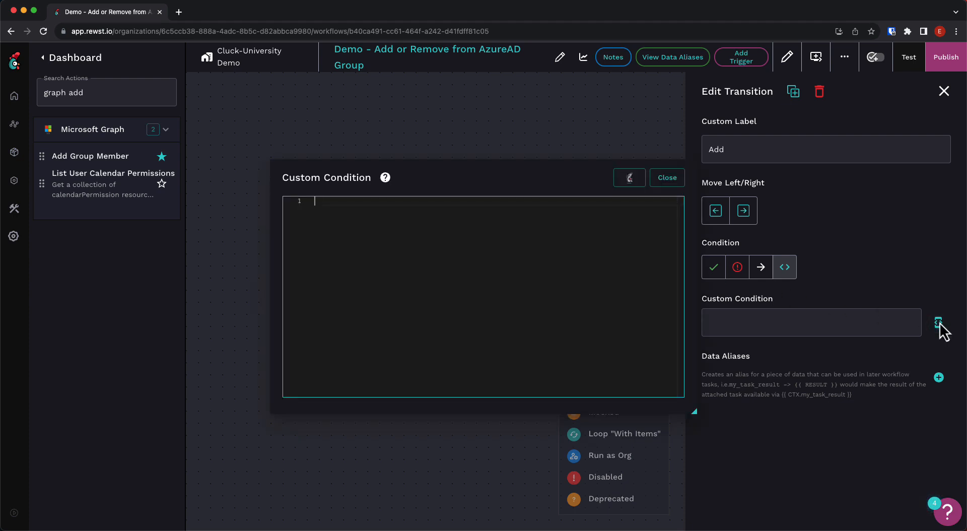
left_click(517, 206)
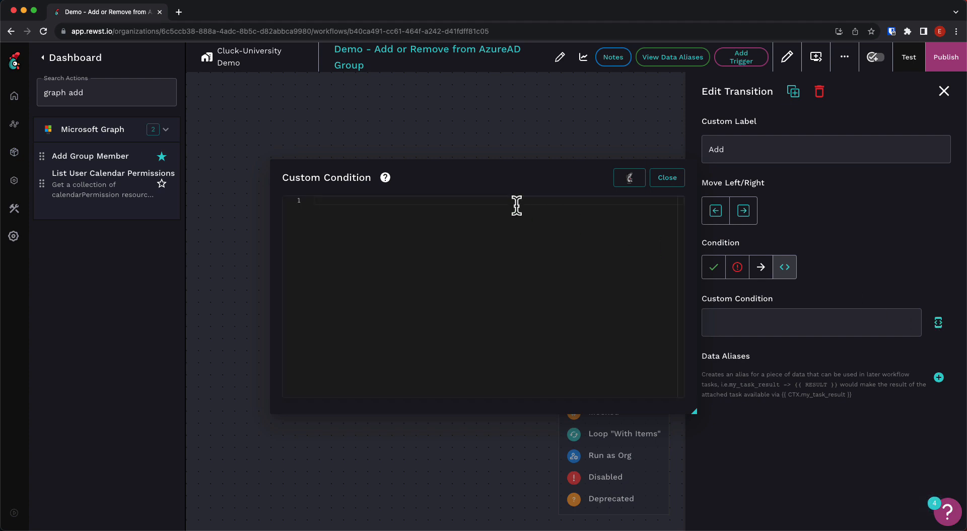
left_click(518, 203)
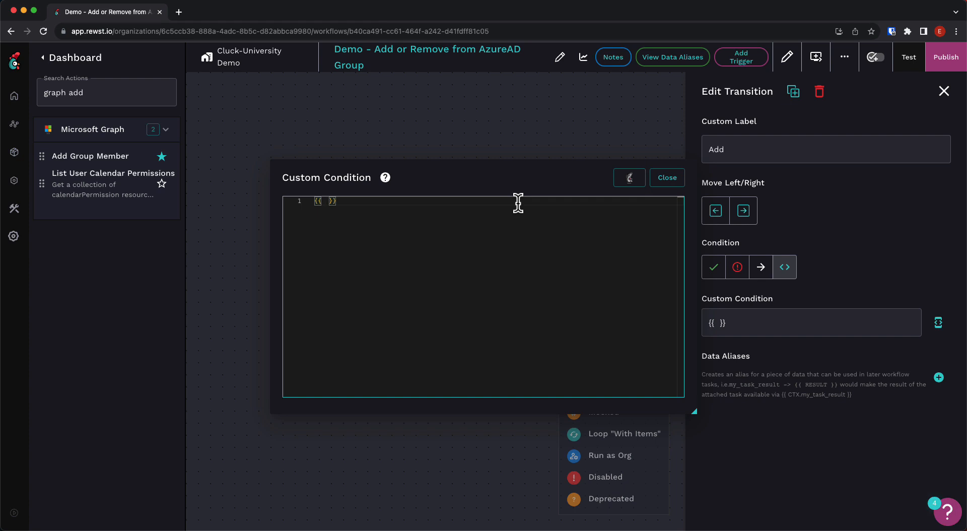
type("CTX")
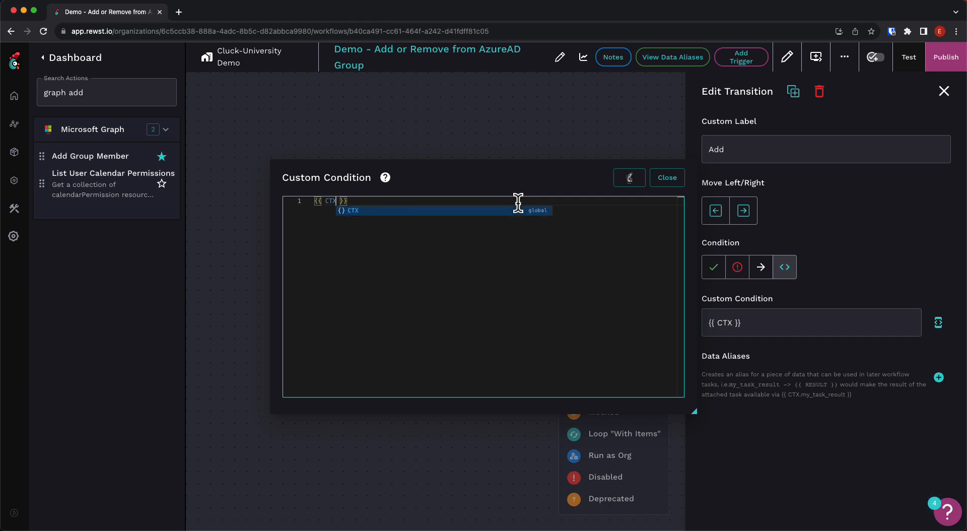
type(".")
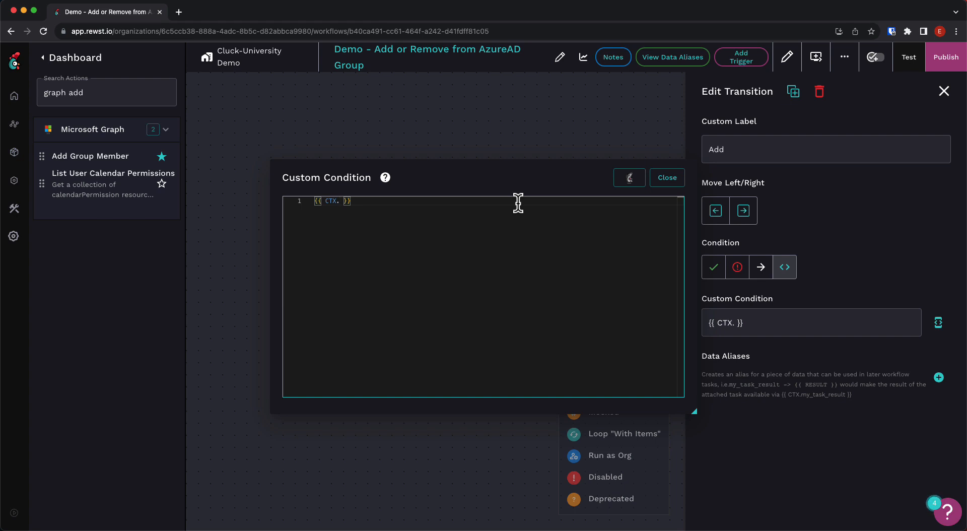
type("action == \"add")
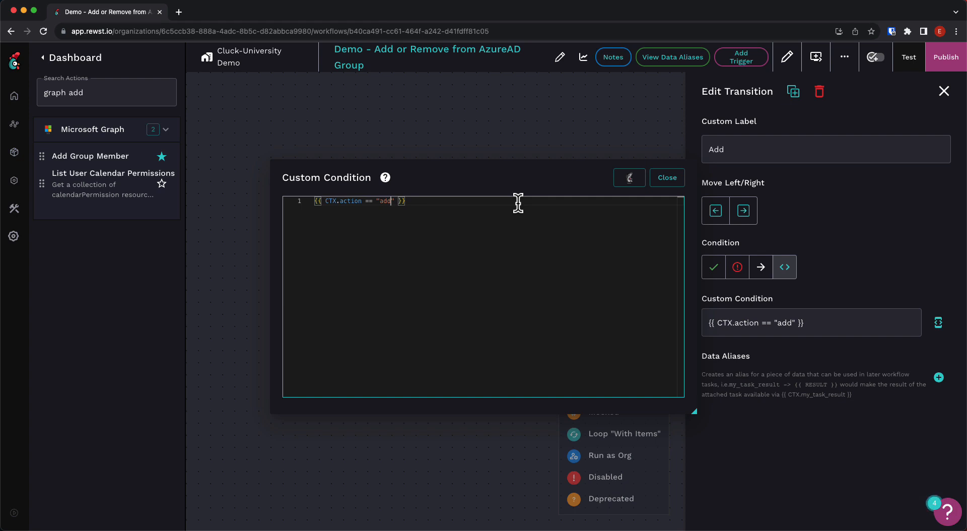
left_click(670, 179)
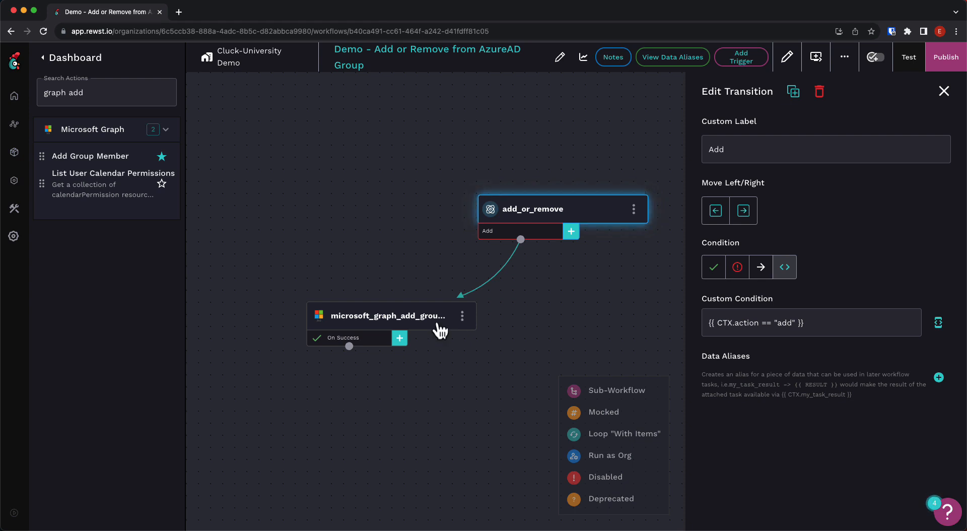
left_click(522, 216)
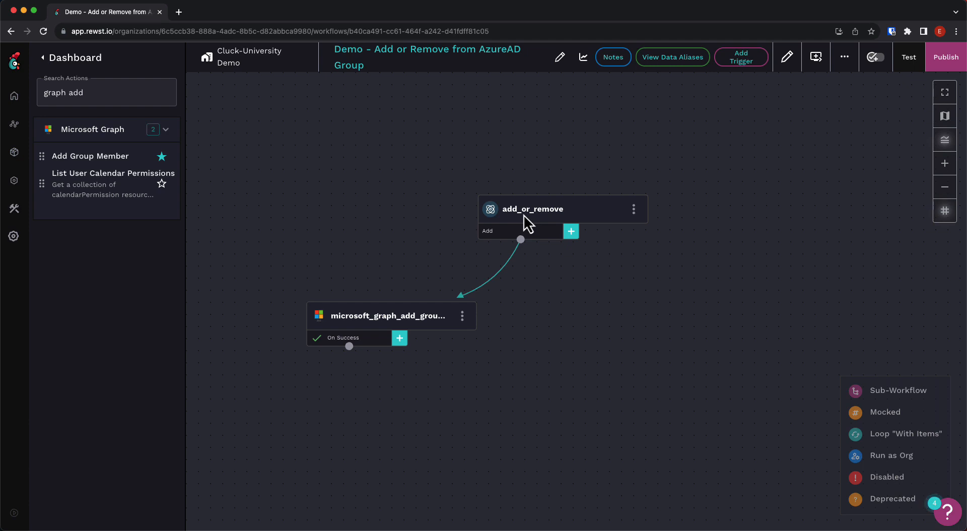
Set the time saved to 300 seconds in the workflow's configuration.
left_click(788, 59)
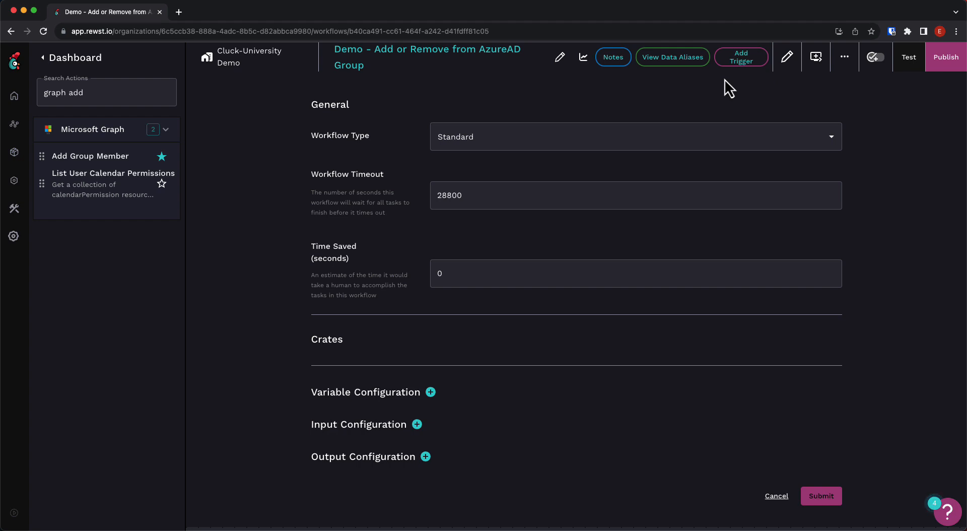
left_click(551, 274)
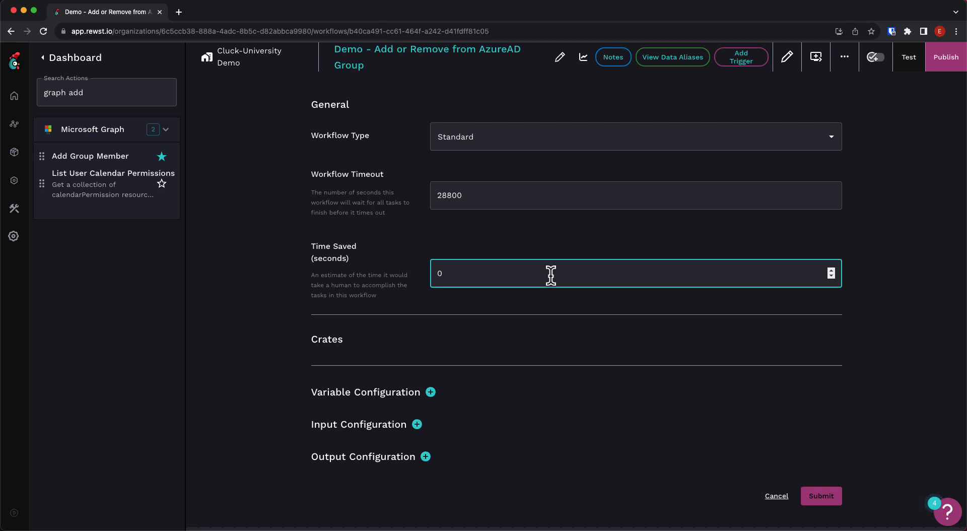
key("BackSpace")
type("300")
Add a required text input named "action" to the workflow's input configuration.
left_click(417, 424)
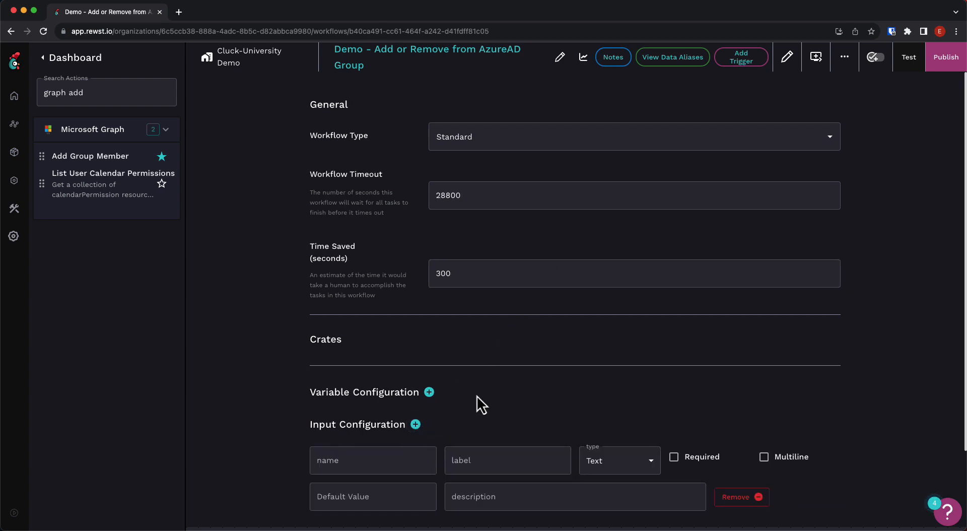
scroll(476, 394, "down", 3)
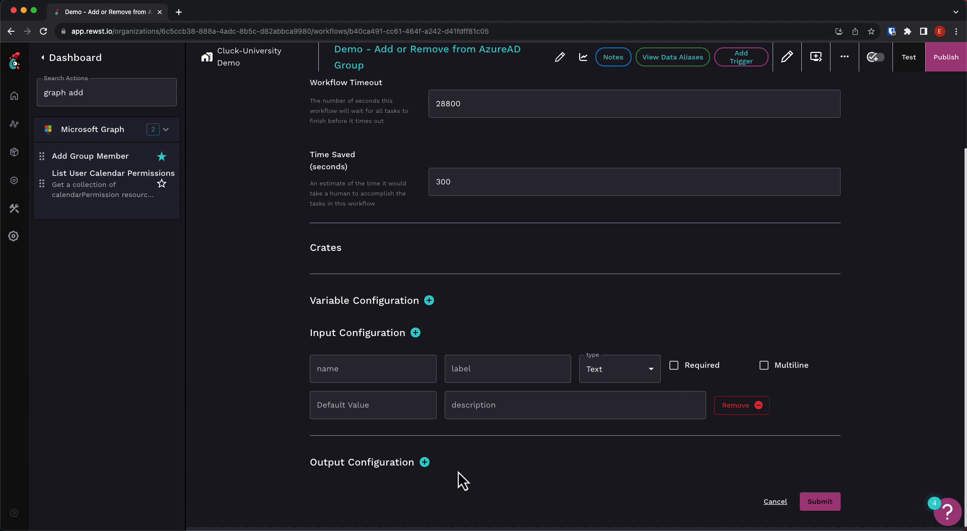
left_click(404, 378)
type("action")
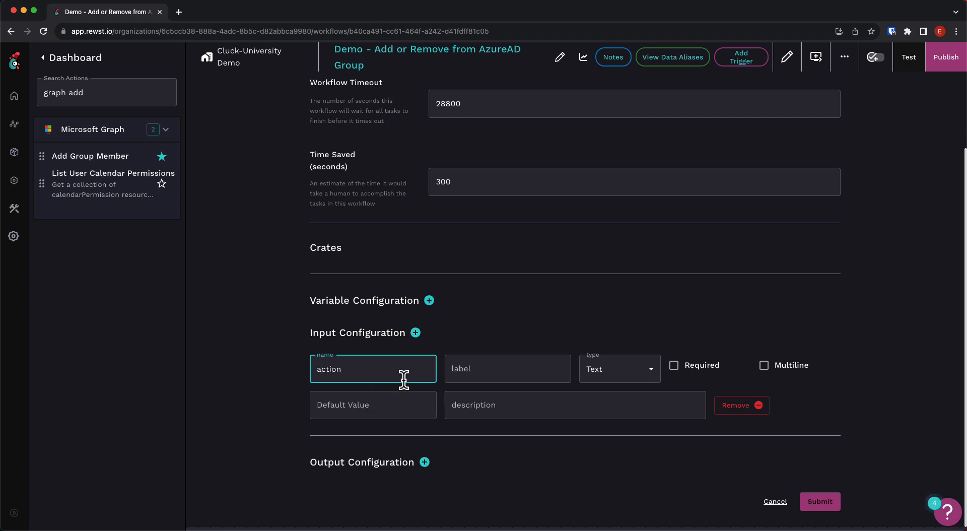
left_click(705, 369)
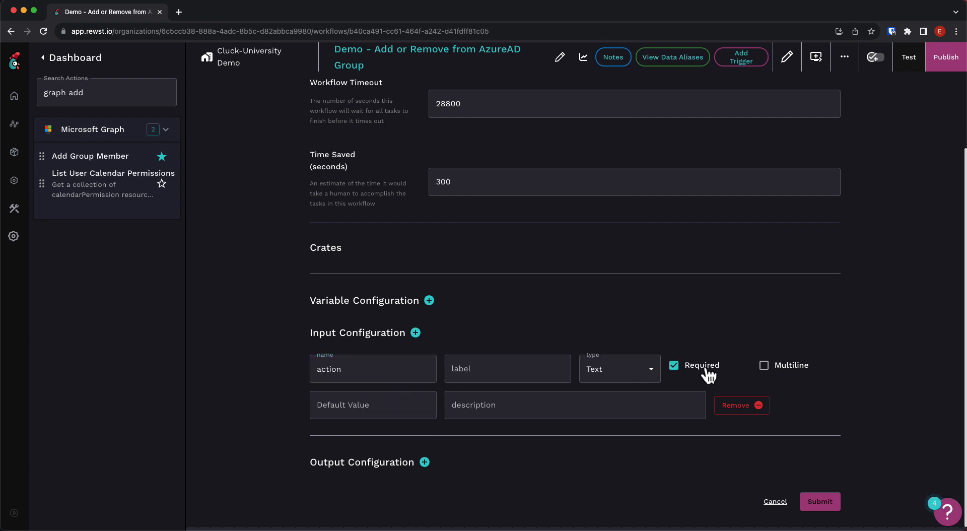
Add a second required text input named "user_id" to the workflow's input configuration.
left_click(415, 332)
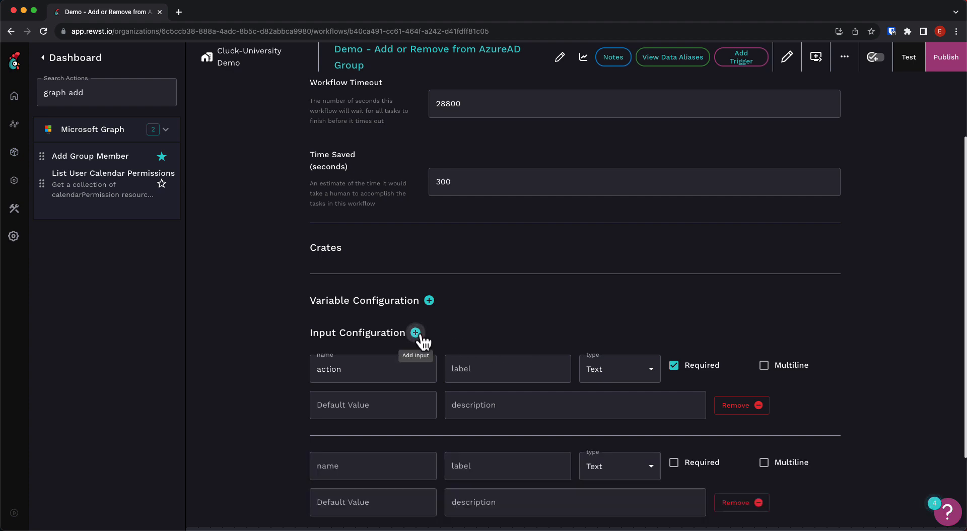
scroll(422, 347, "down", 2)
left_click(422, 411)
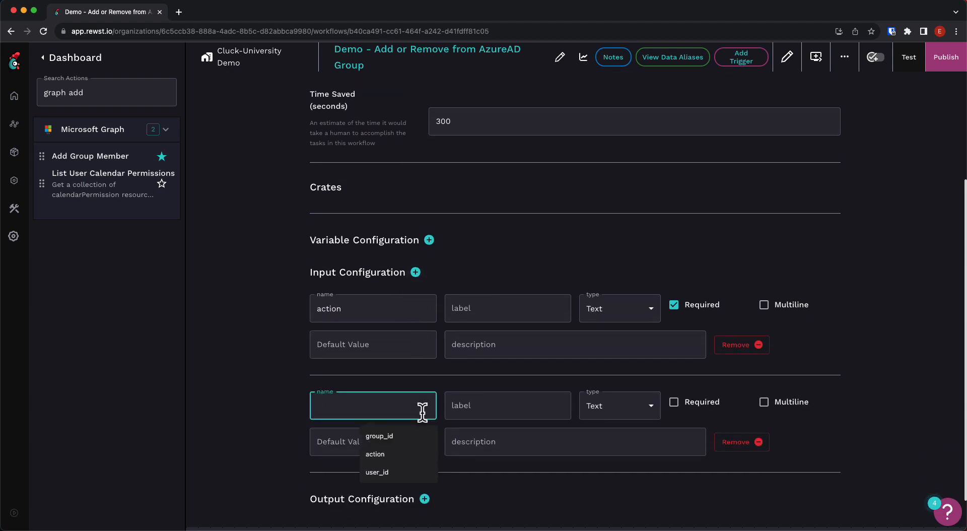
type("user_id")
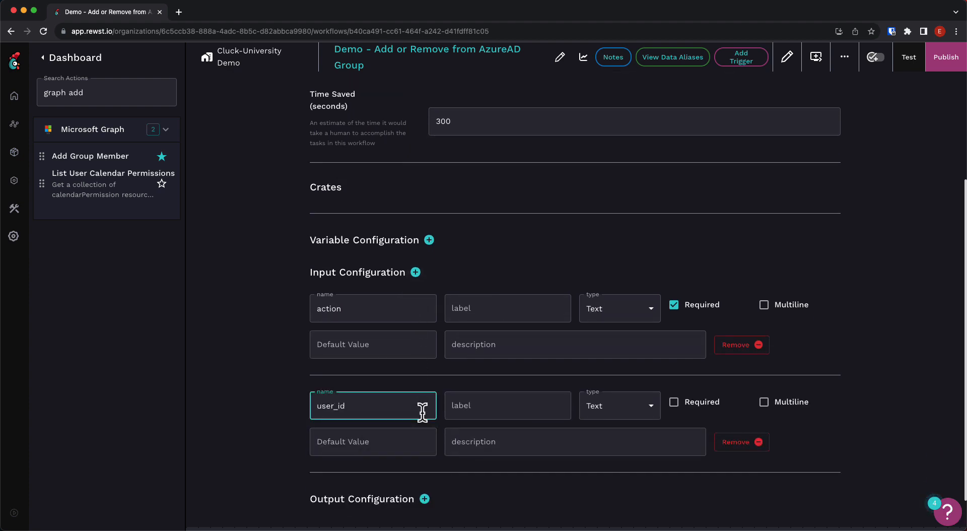
left_click(691, 406)
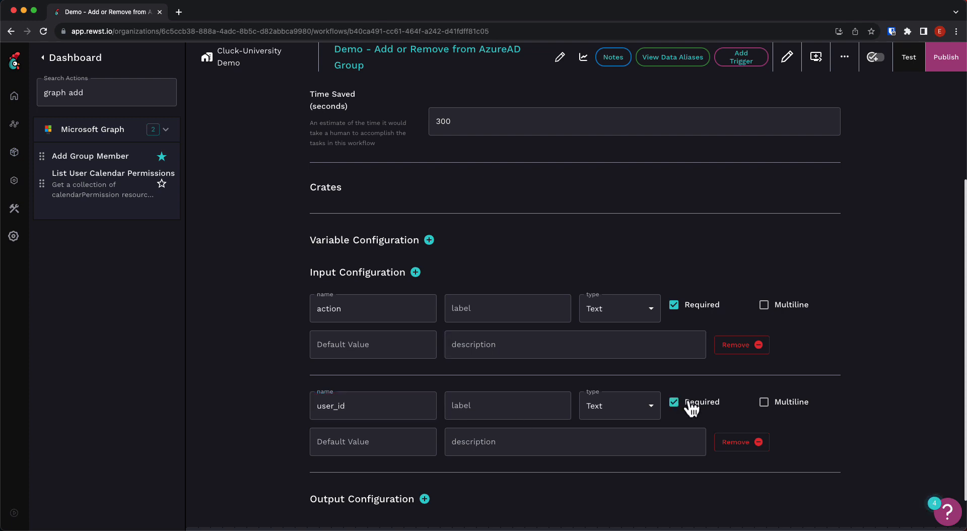
Add a third required text input named "group_id" and submit the workflow configuration.
left_click(415, 272)
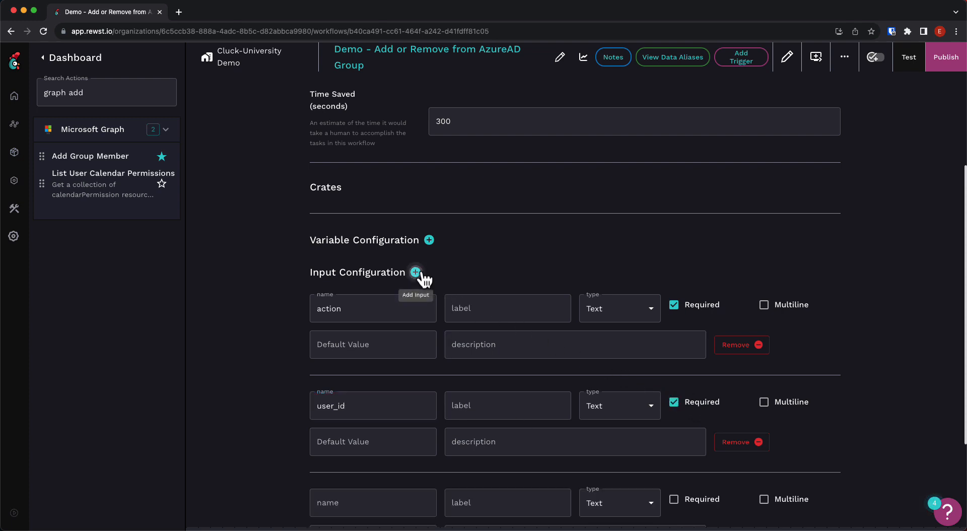
scroll(416, 282, "down", 2)
left_click(349, 450)
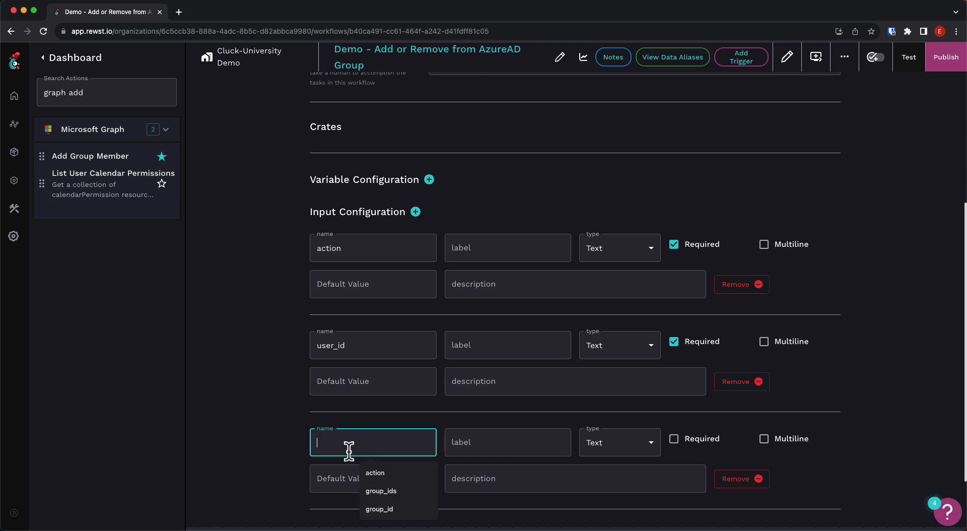
type("group_")
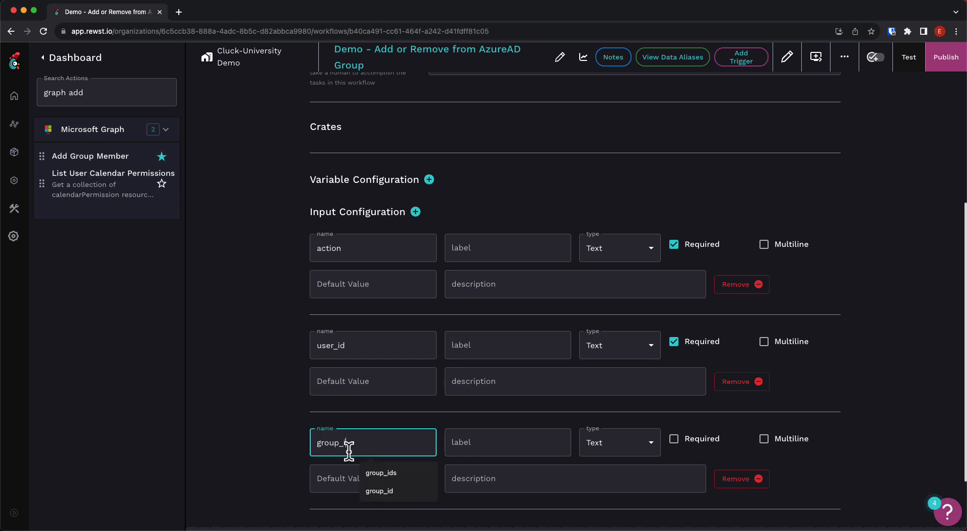
type("id")
left_click(674, 439)
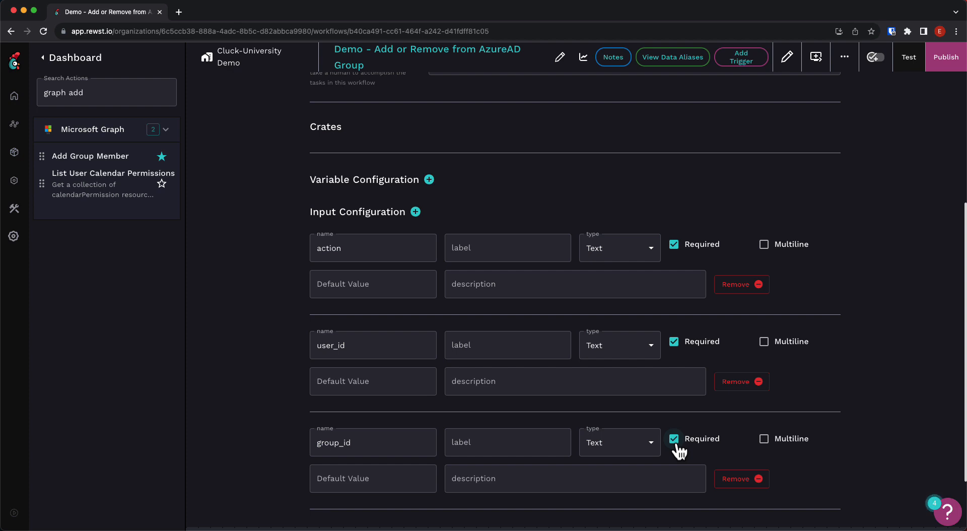
scroll(714, 445, "down", 3)
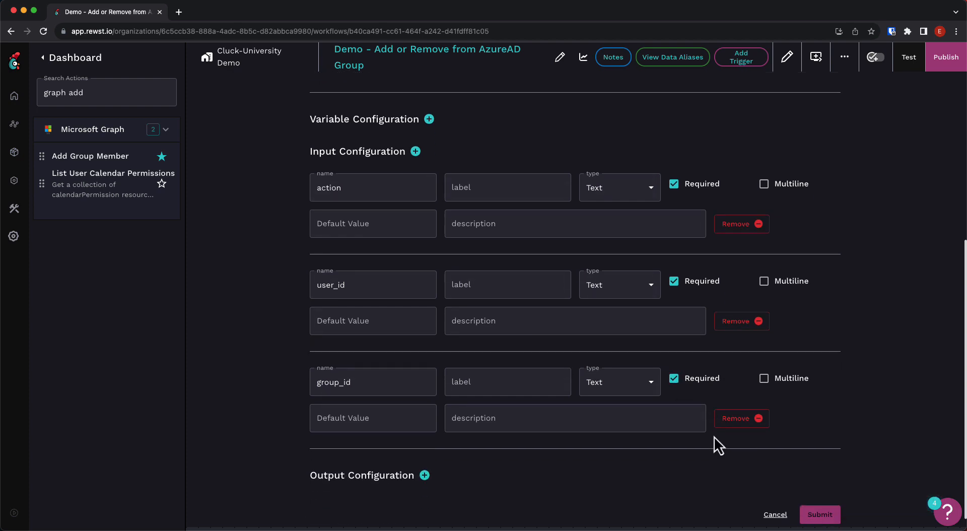
scroll(731, 446, "down", 1)
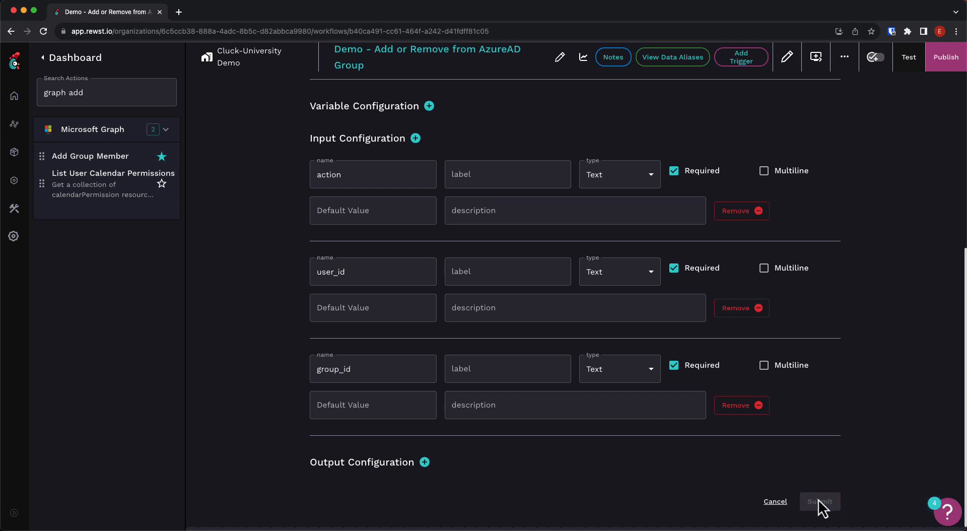
left_click(818, 500)
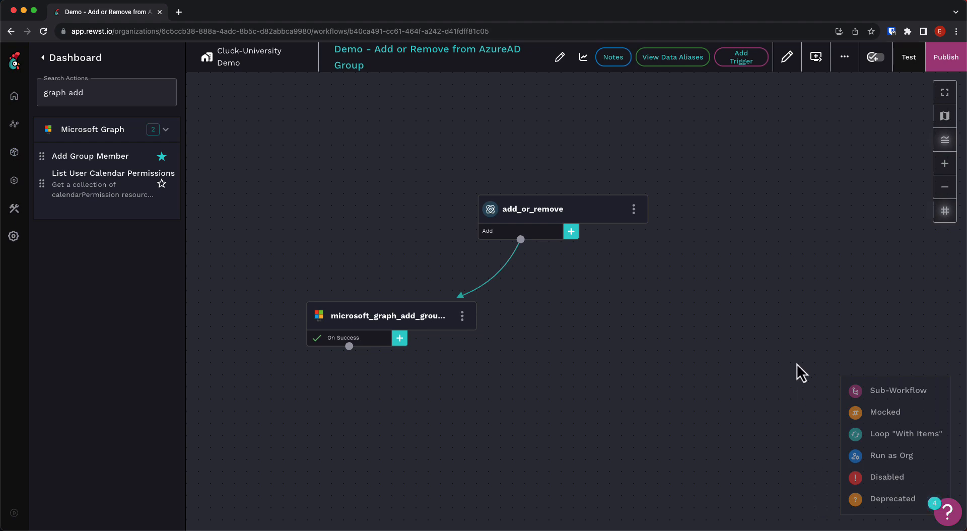
Start a new trigger for the workflow, name it "Form Trigger" and enable it.
left_click(749, 64)
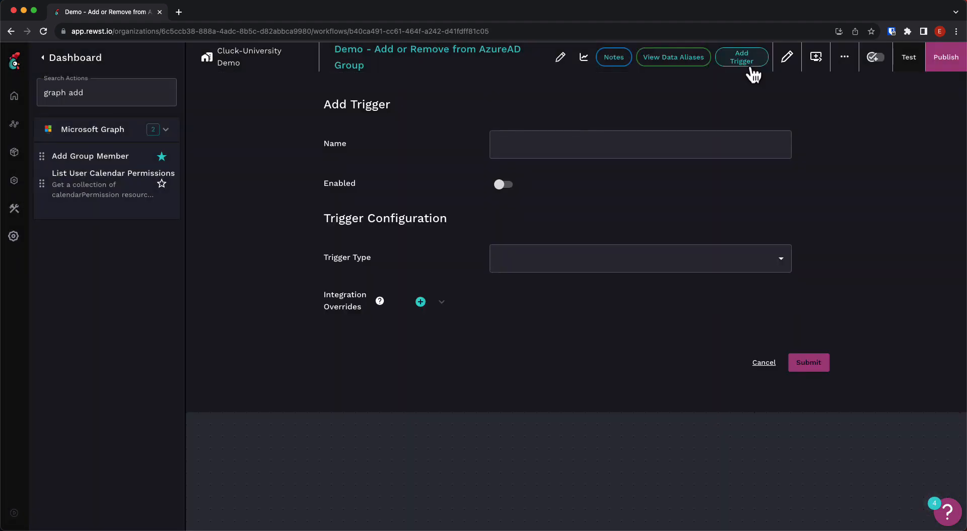
left_click(662, 143)
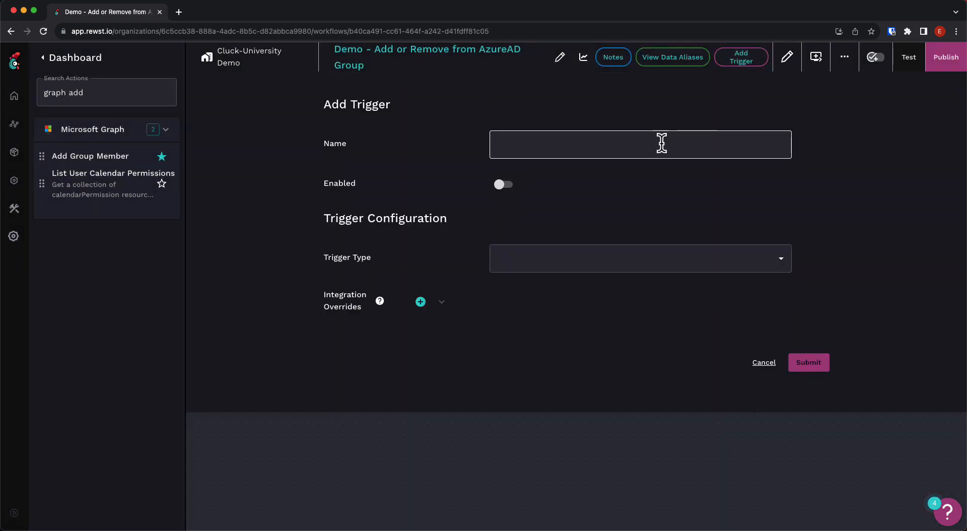
type("Form ")
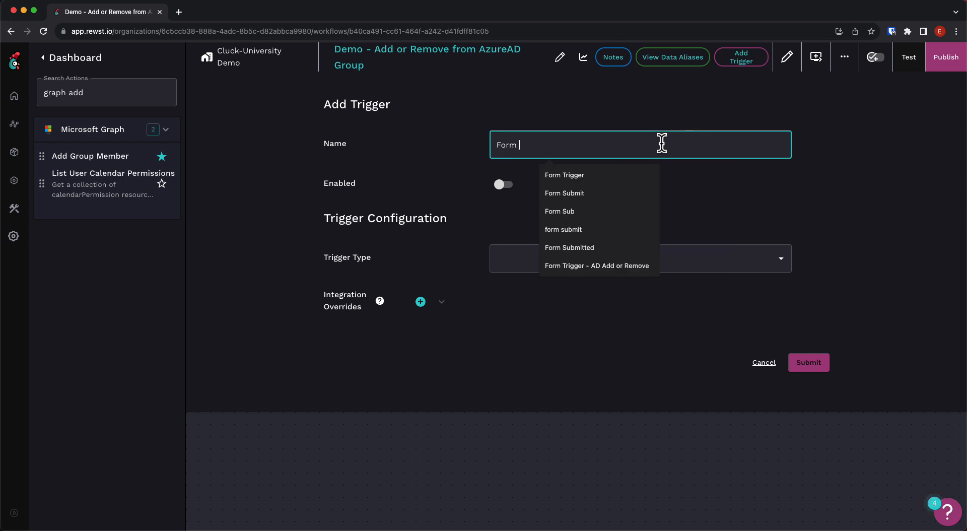
type("Trigger")
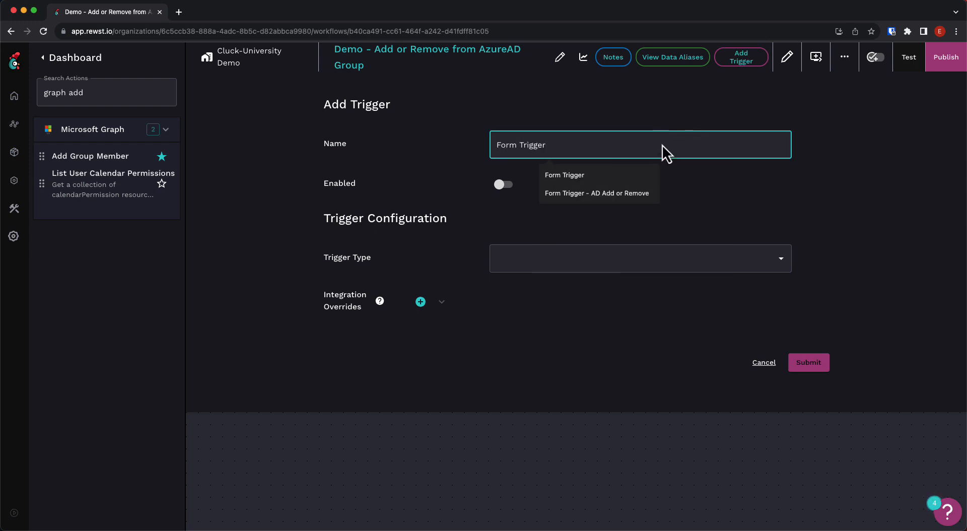
left_click(503, 188)
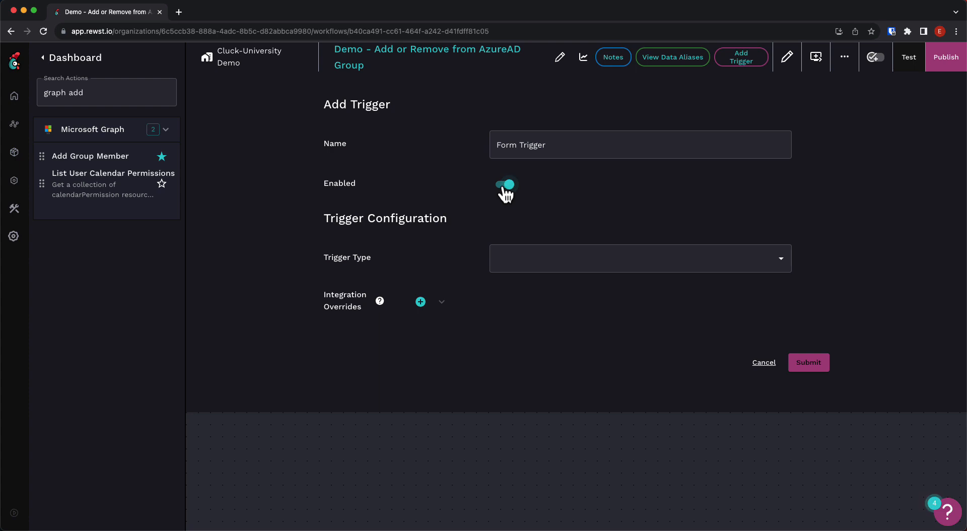
Set the trigger type to Core - Form Submission with the form "Demo - Add or Remove from AzureAD Group Form" and submit the trigger.
left_click(781, 259)
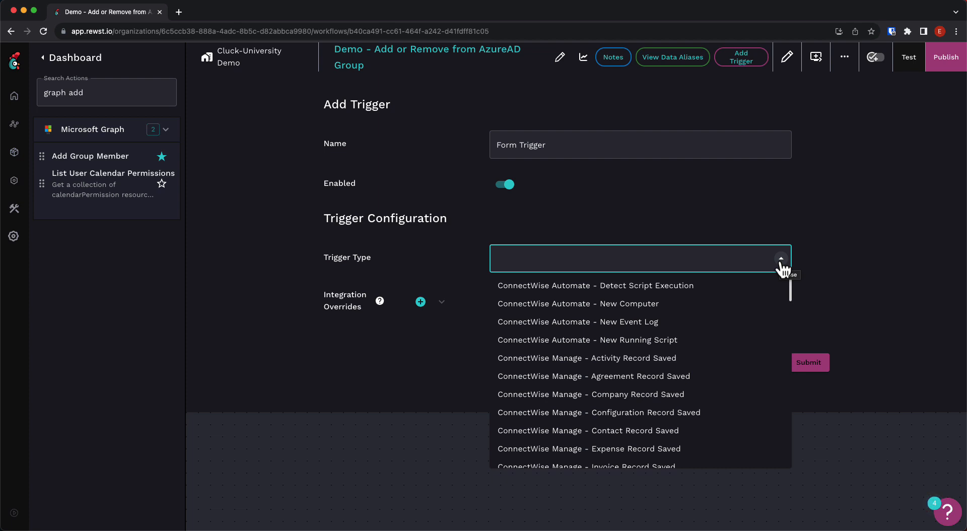
type("Form")
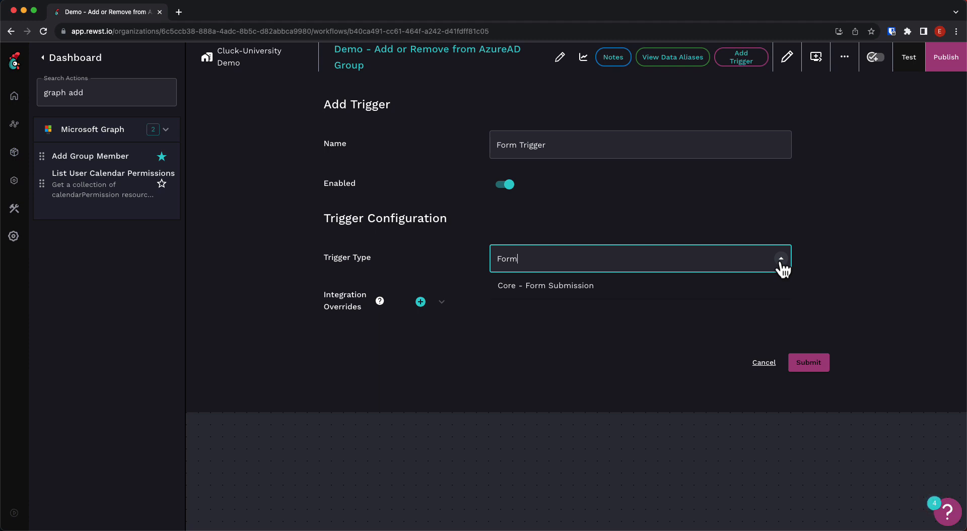
left_click(652, 287)
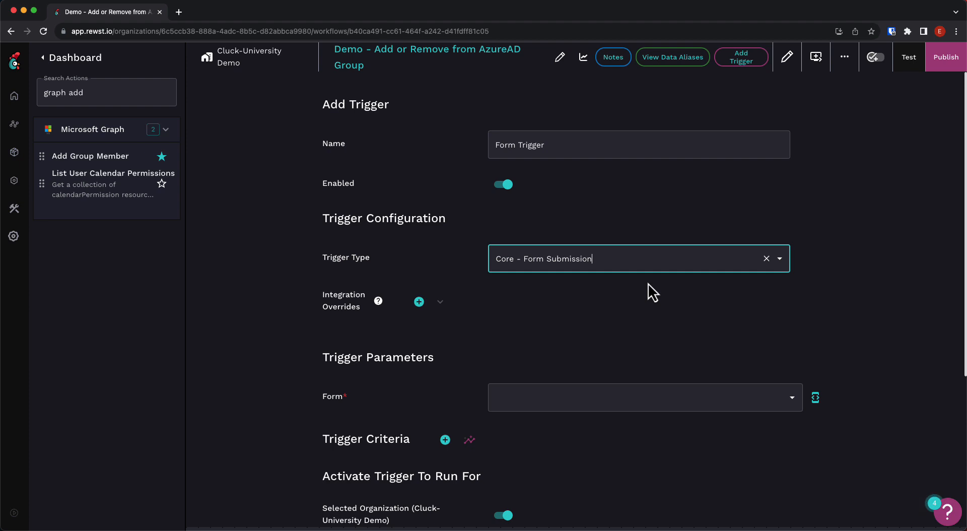
left_click(792, 398)
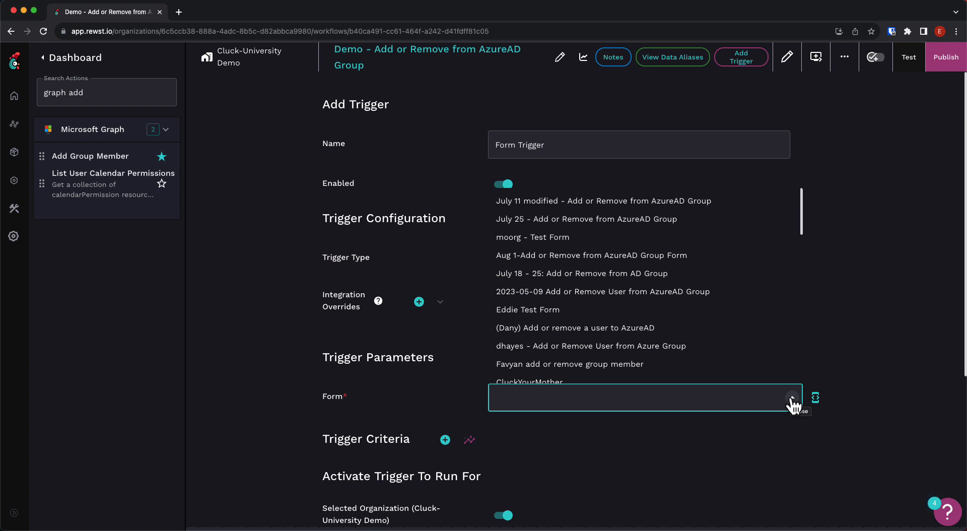
type("demo")
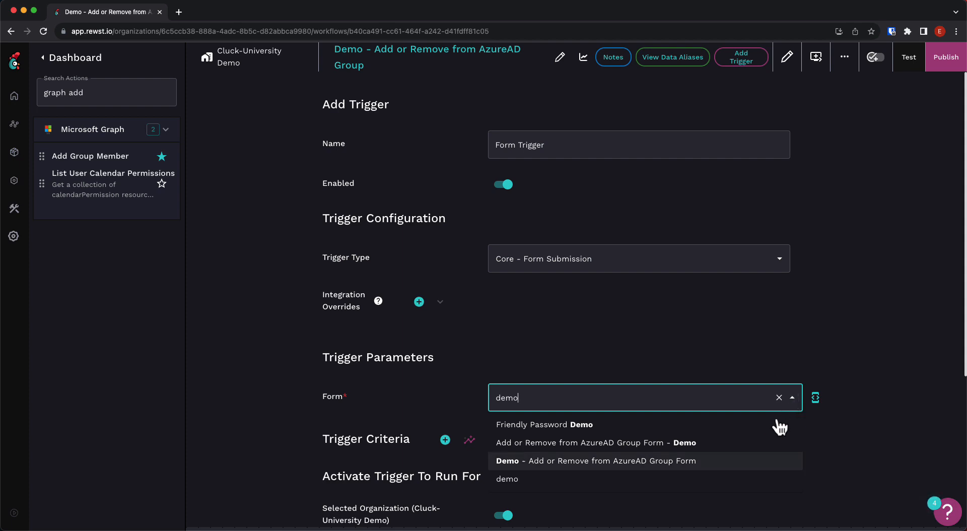
left_click(750, 460)
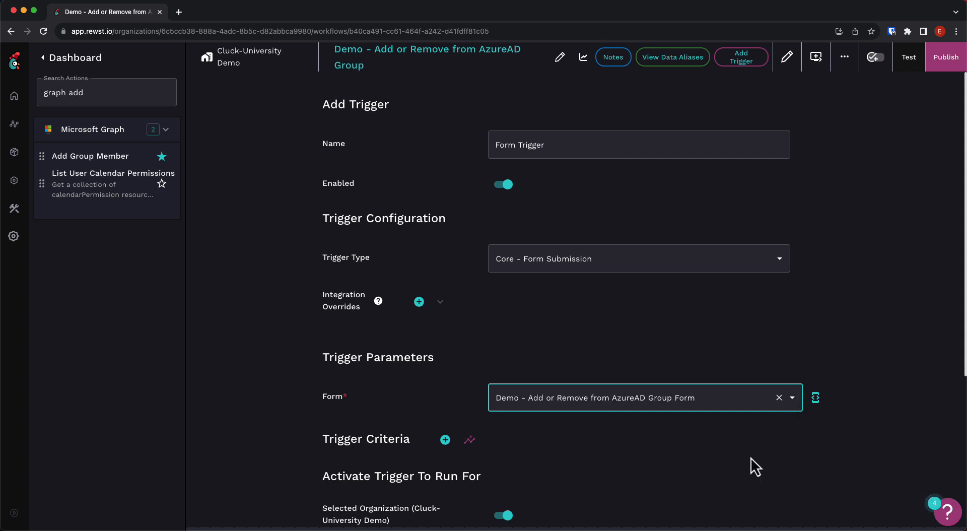
scroll(751, 457, "down", 5)
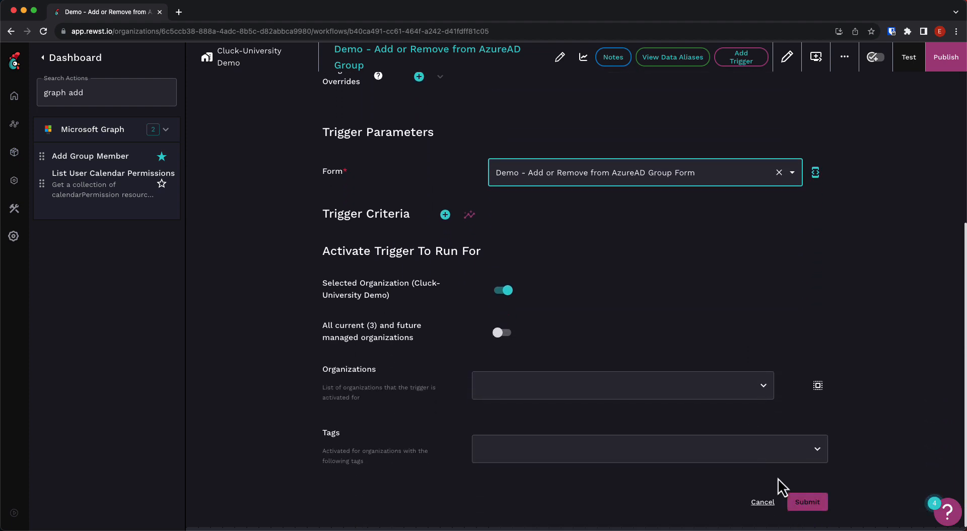
left_click(815, 504)
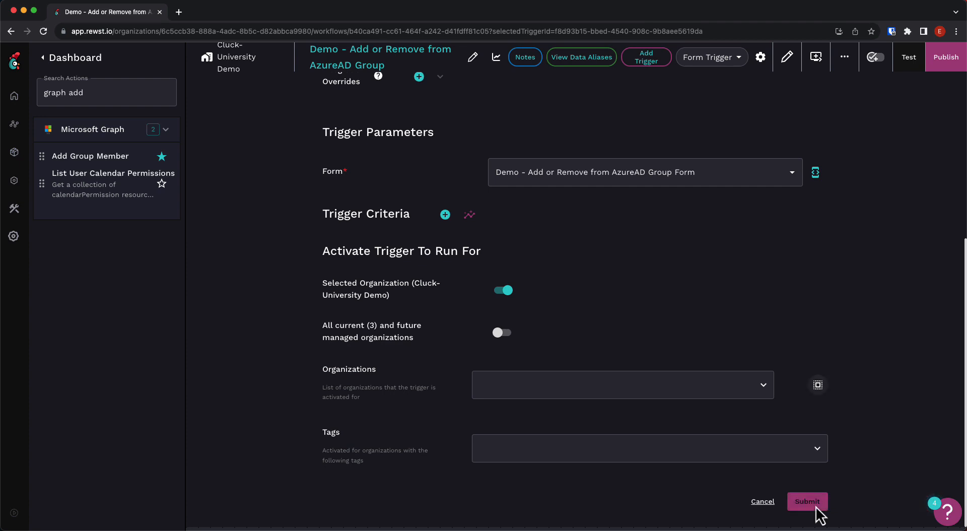
left_click(761, 57)
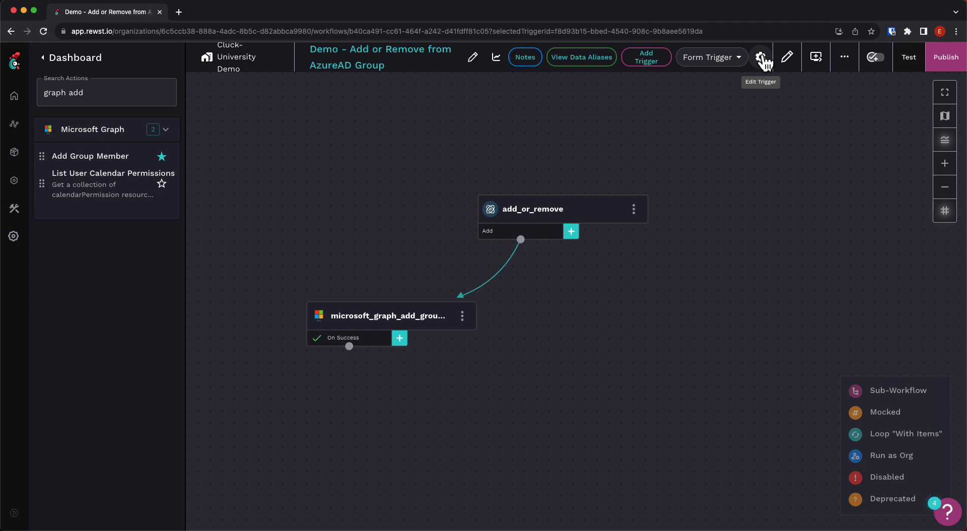
Add a second transition to the add_or_remove task and give it the custom label "Remove".
left_click(571, 231)
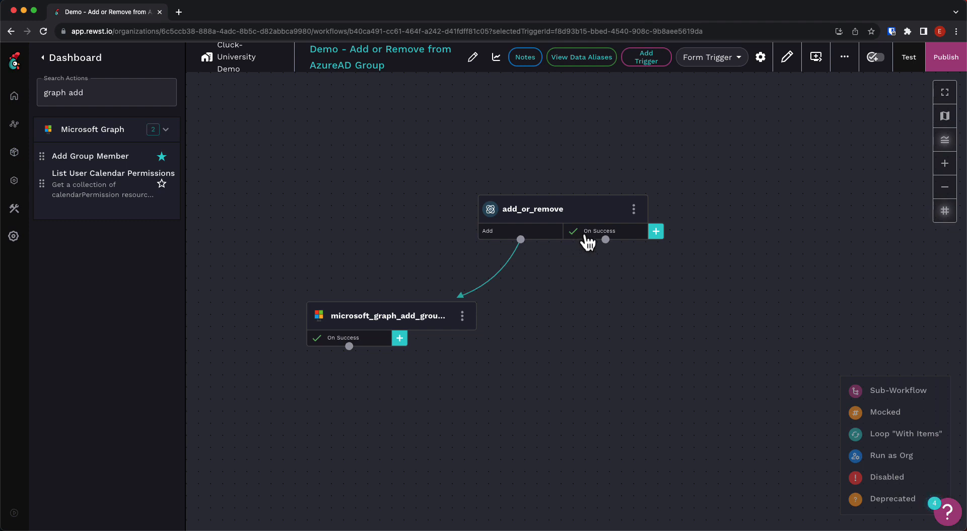
left_click(585, 237)
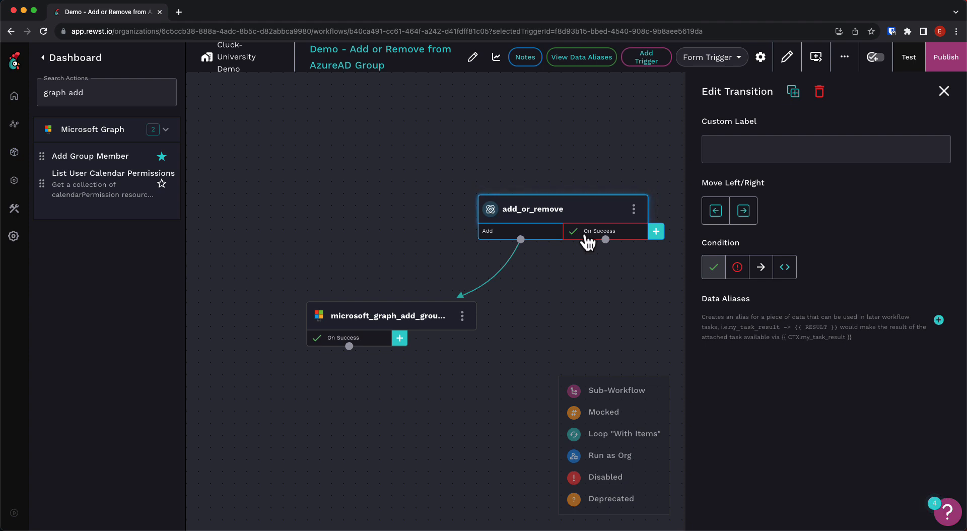
left_click(720, 154)
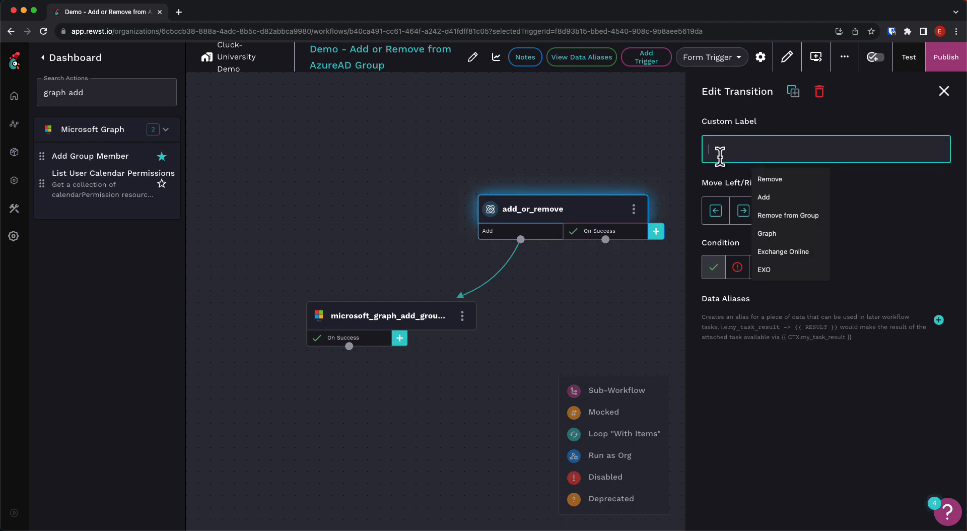
type("Remove")
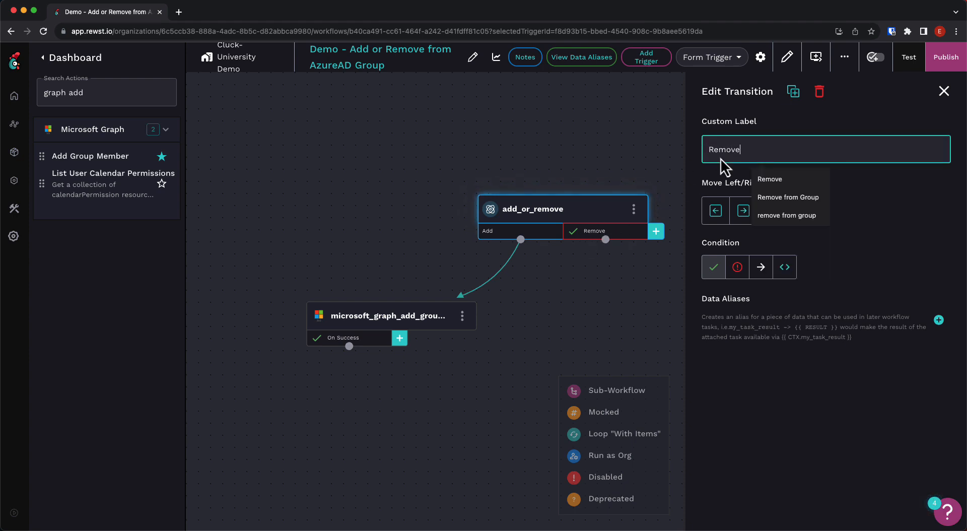
left_click(754, 250)
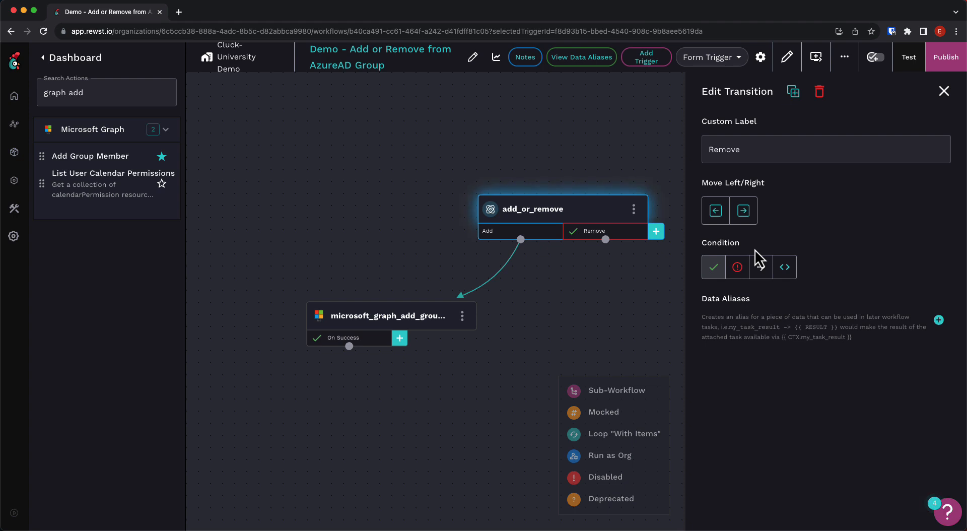
Give the Remove transition the custom condition {{ CTX.action == "remove" }}.
left_click(784, 268)
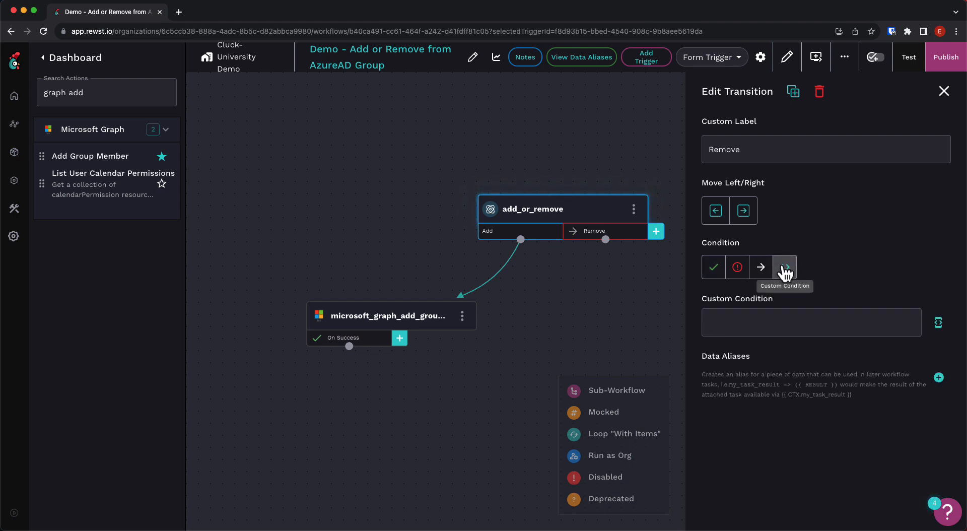
left_click(938, 325)
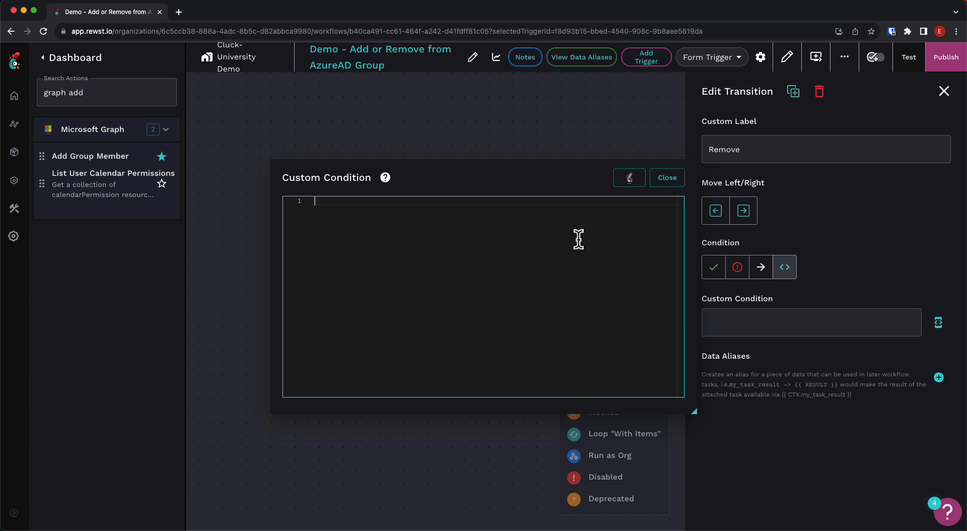
type("{{")
type("CTX.")
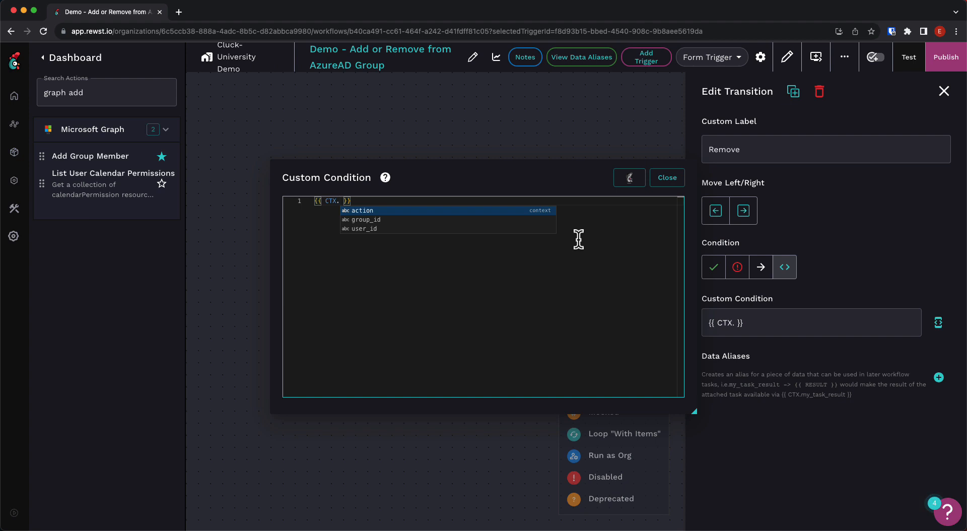
key("Return")
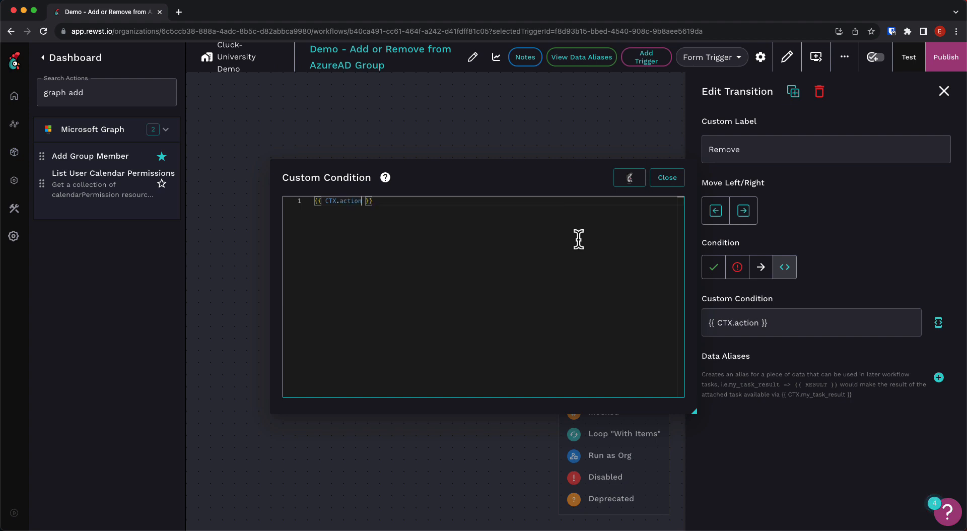
type("== \"remove")
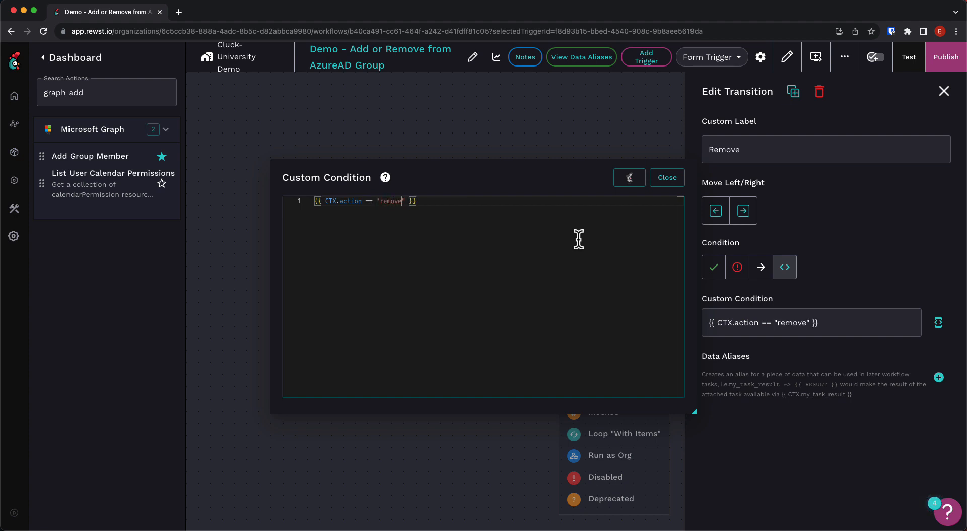
left_click(667, 179)
Find the Microsoft Graph Remove Group Member action, add it to the workflow and connect the Remove transition to it.
left_click_drag(590, 307, 504, 288)
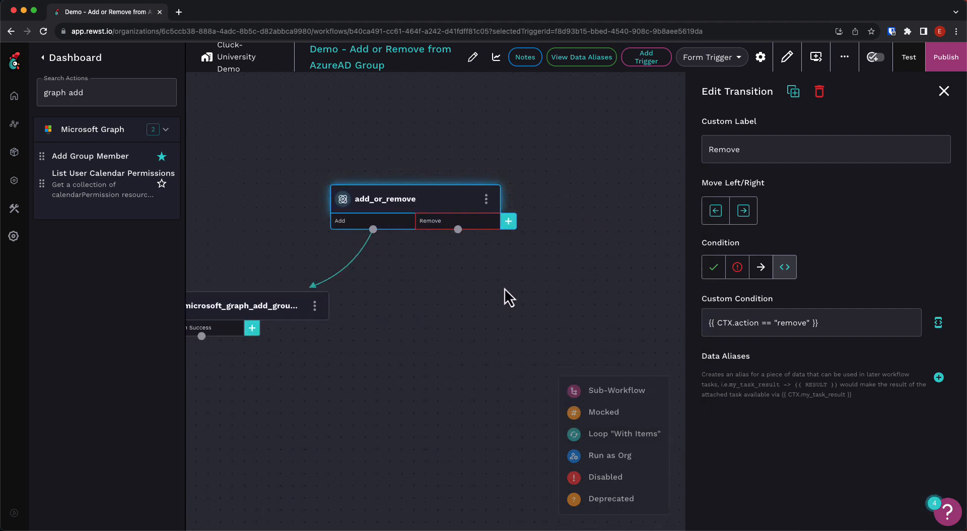
double_click(148, 92)
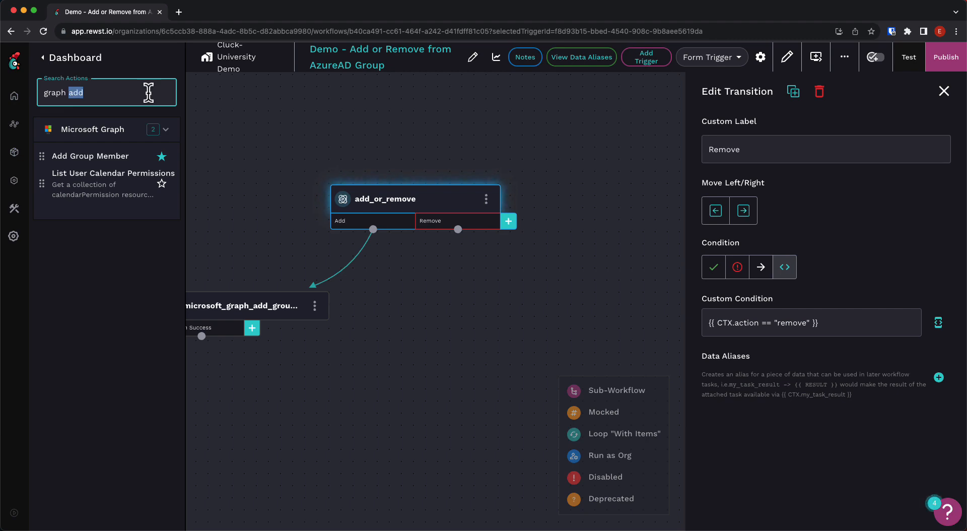
key("BackSpace")
key("BackSpace")
type("r")
key("BackSpace")
type("remove")
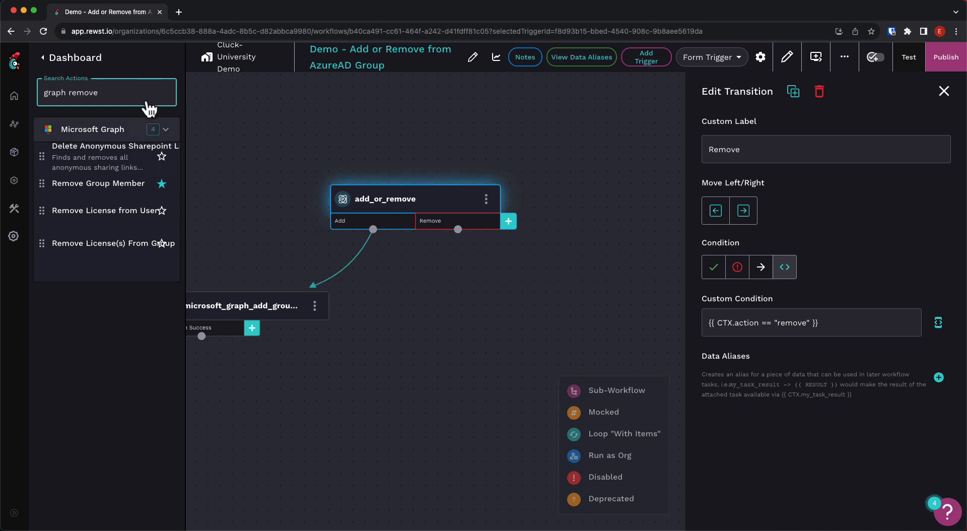
left_click_drag(110, 191, 542, 299)
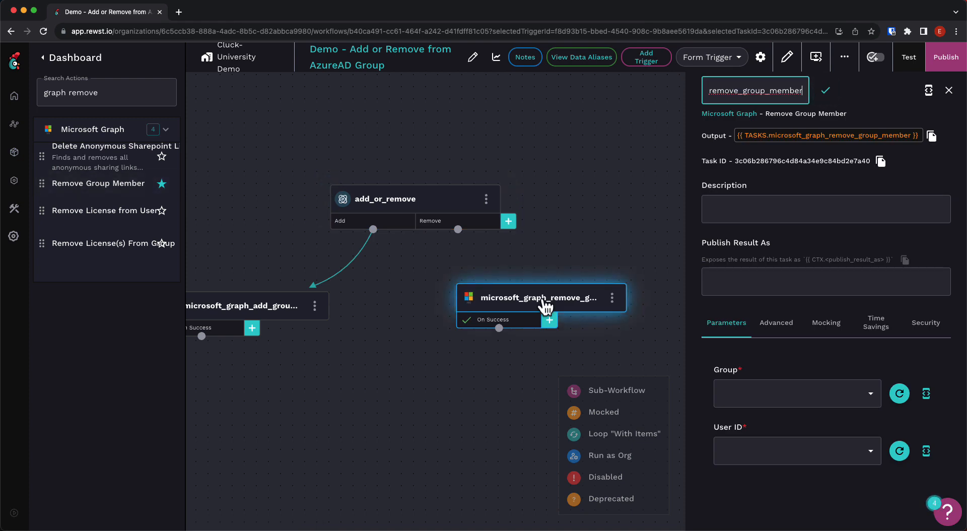
left_click_drag(458, 230, 526, 298)
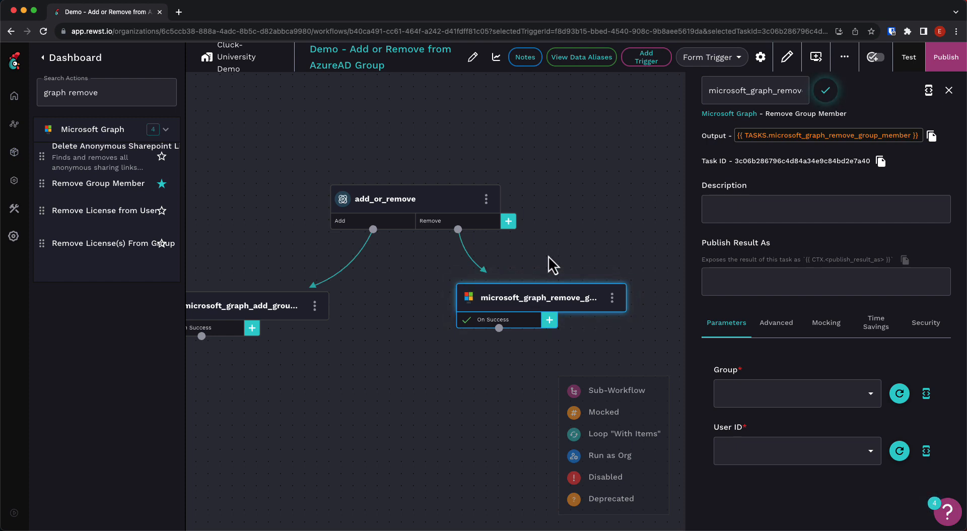
Set the Group parameter of the remove group member task to {{ CTX.group_id }}.
scroll(524, 264, "down", 2)
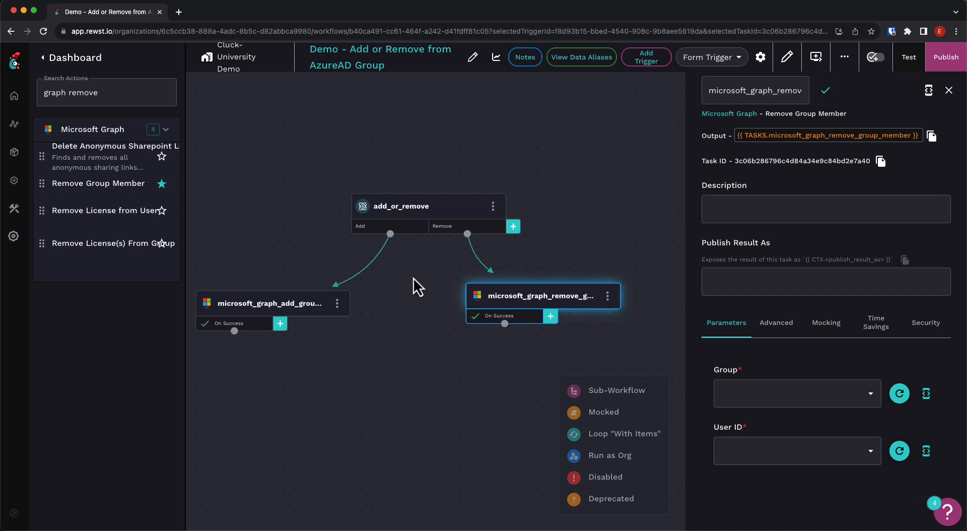
left_click(926, 393)
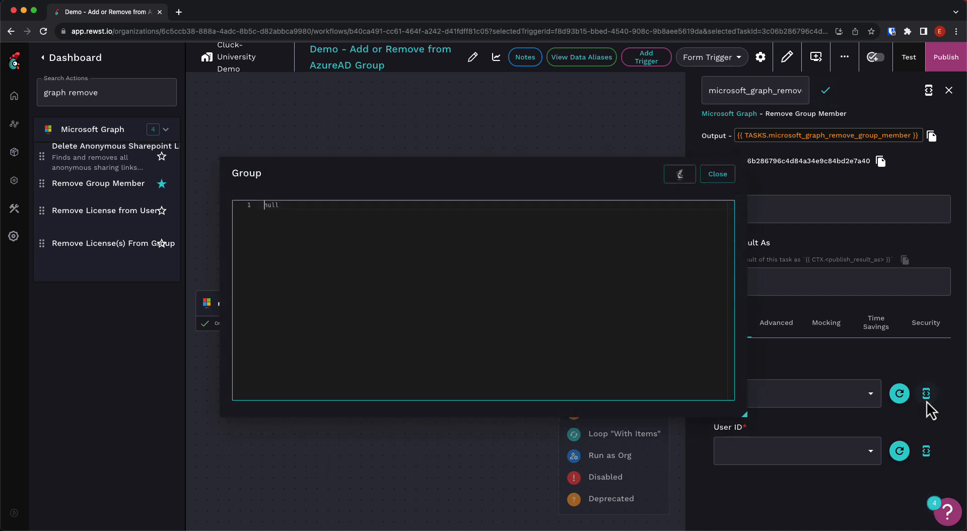
left_click(484, 209)
key("super+a")
key("BackSpace")
type("{{ CTX.")
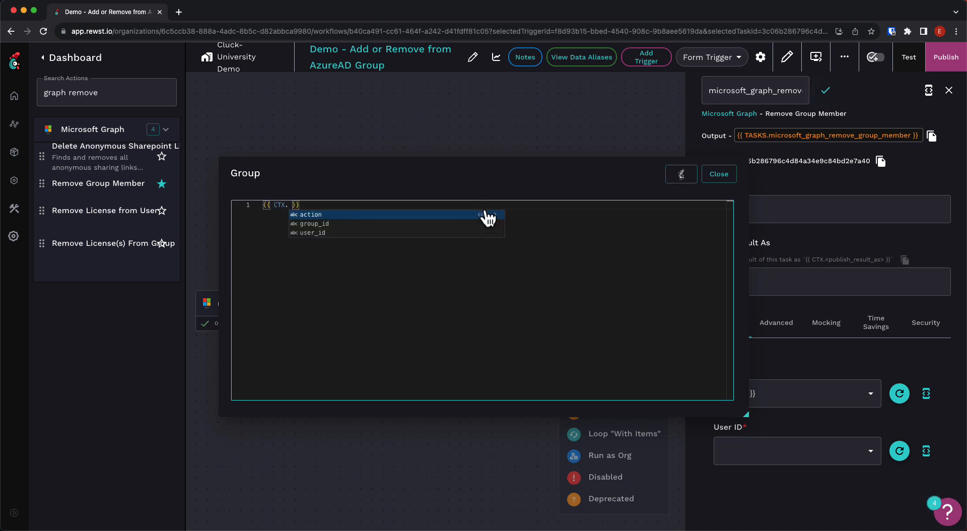
key("Down")
key("Return")
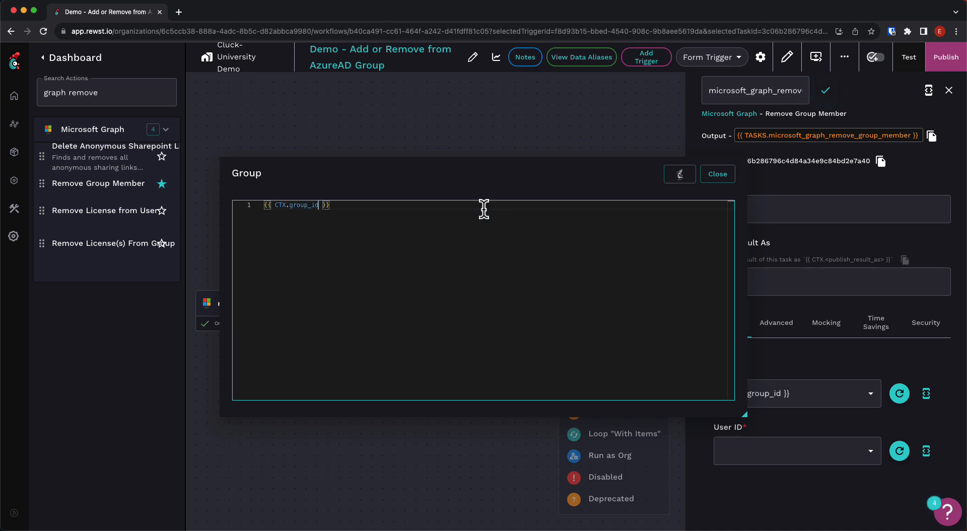
left_click(715, 174)
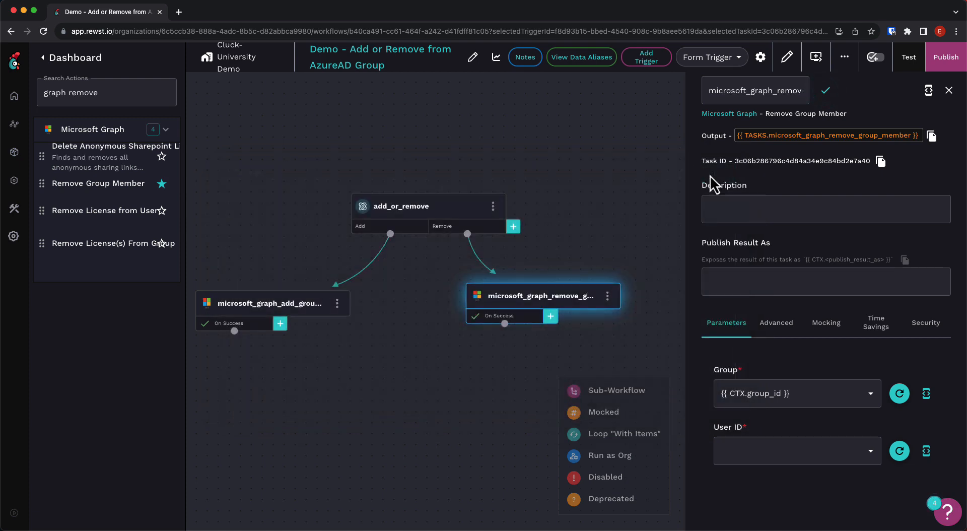
Set the User ID parameter of the remove group member task to {{ CTX.user_id }}.
left_click(926, 450)
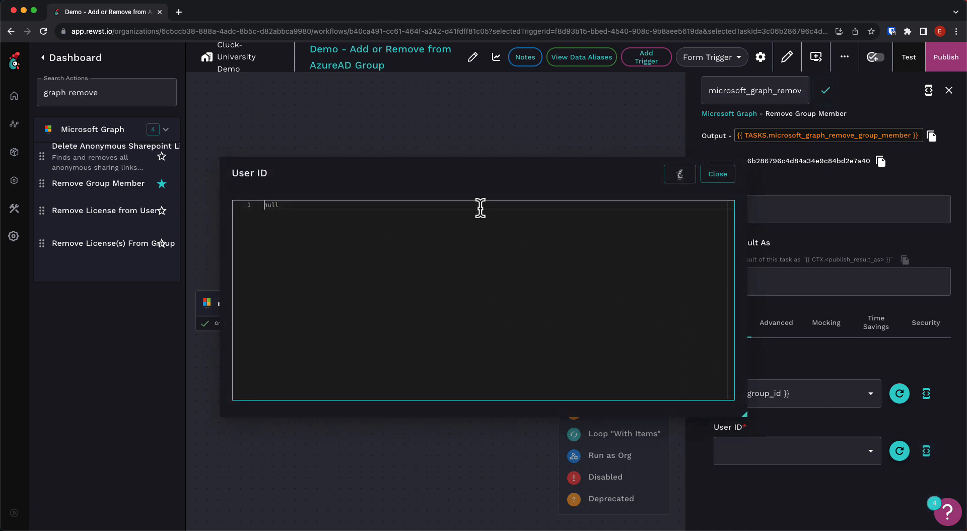
key("ctrl+a")
key("BackSpace")
type("{{ CTX.")
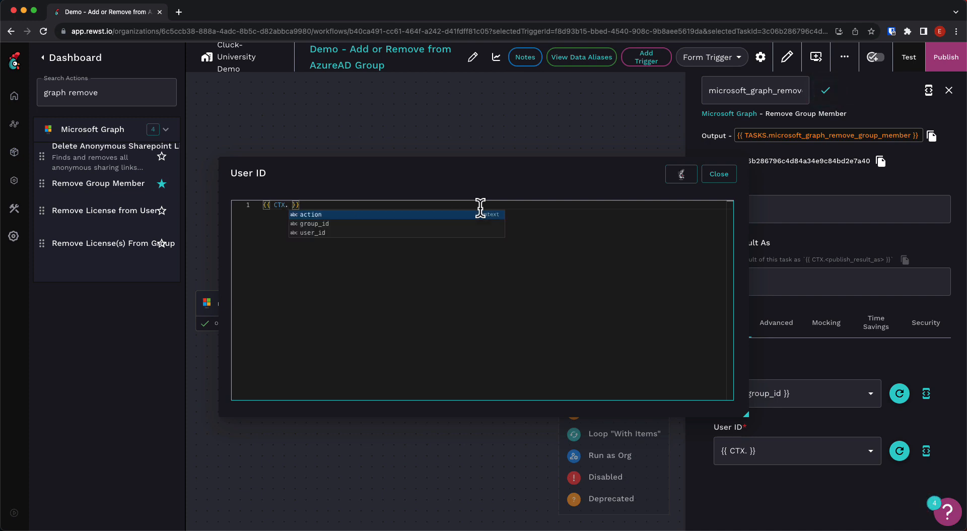
key("Down")
key("Down")
key("Return")
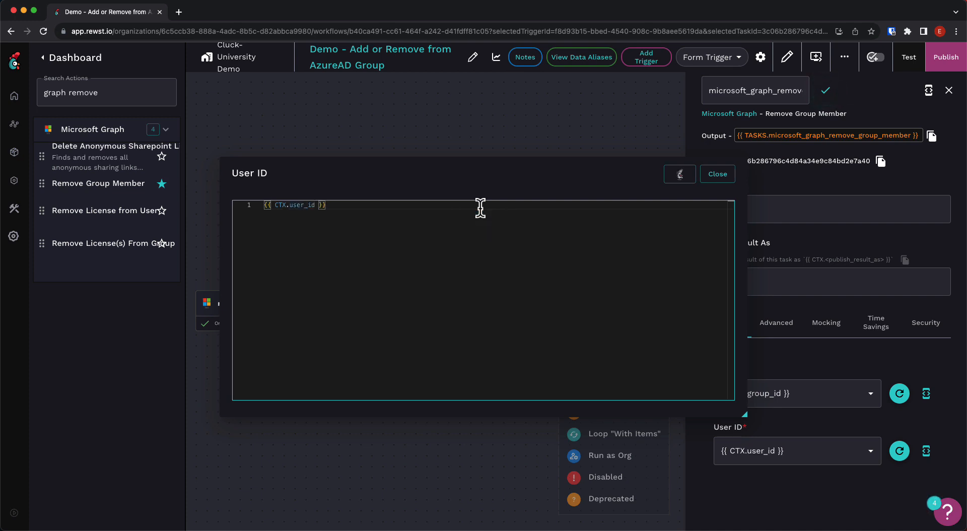
left_click(717, 174)
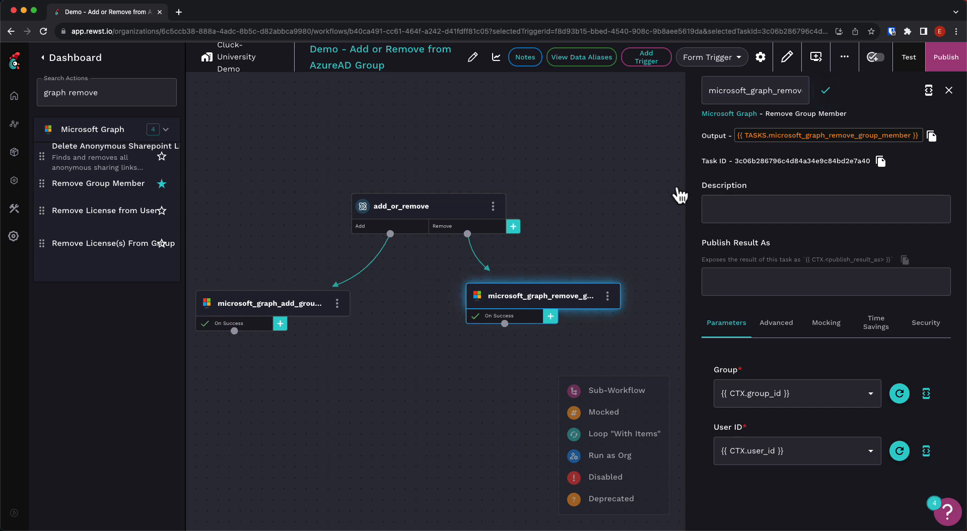
Set the Group parameter of the add group member task to {{ CTX.group_id }}.
left_click(302, 315)
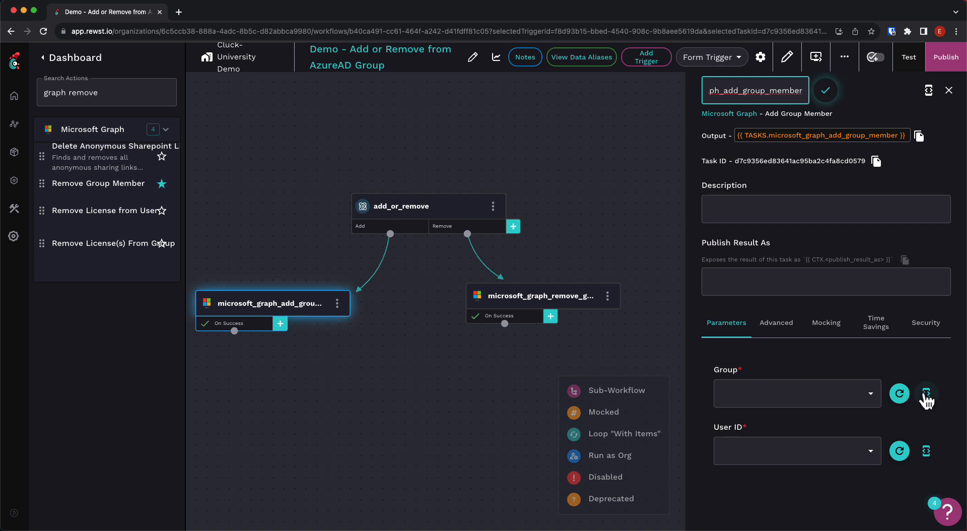
left_click(925, 393)
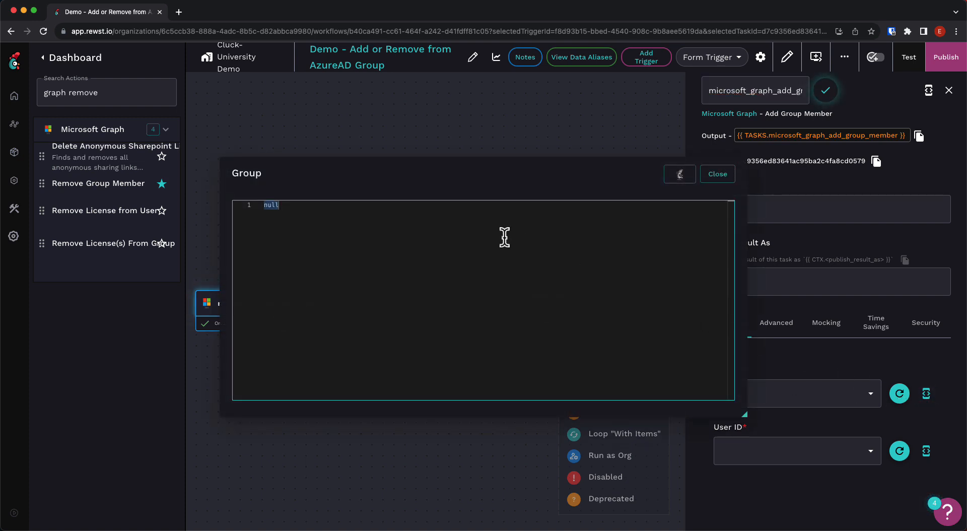
type("{{ C")
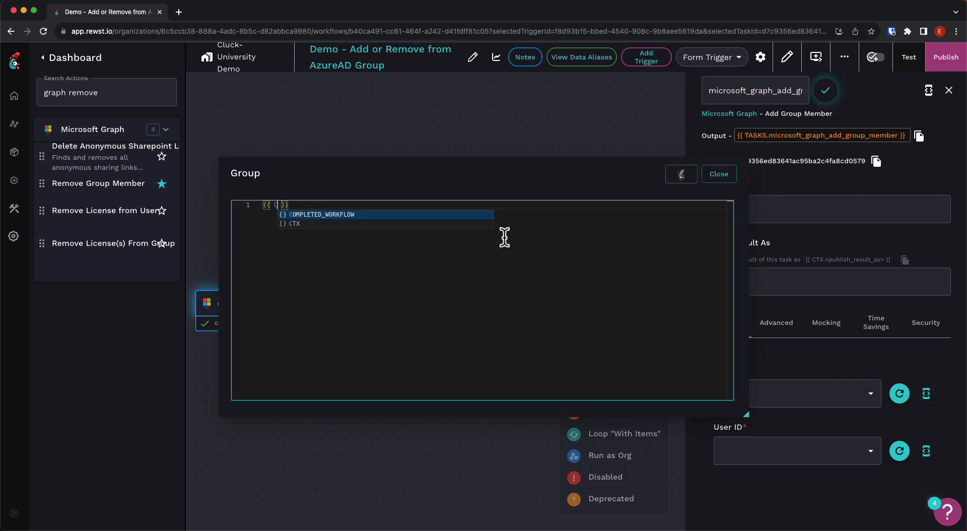
type("TX")
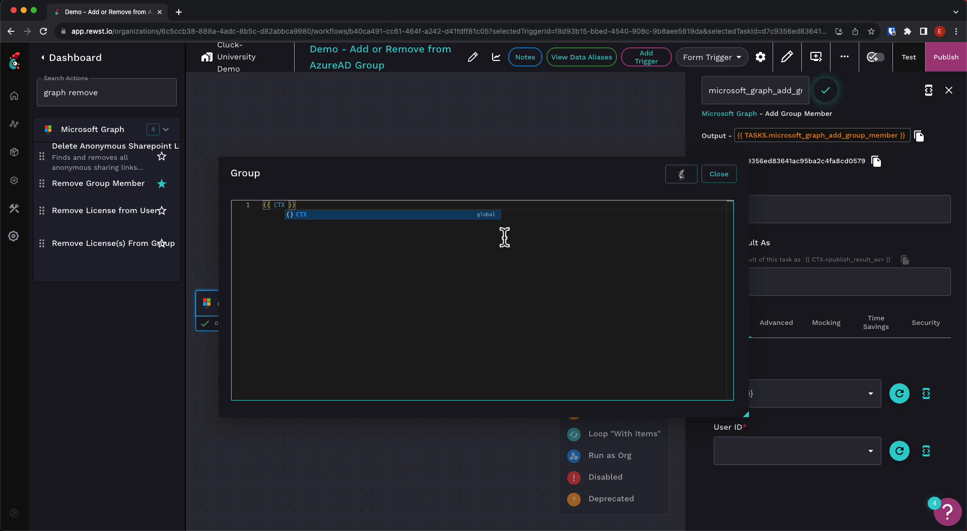
type(".")
key("Down")
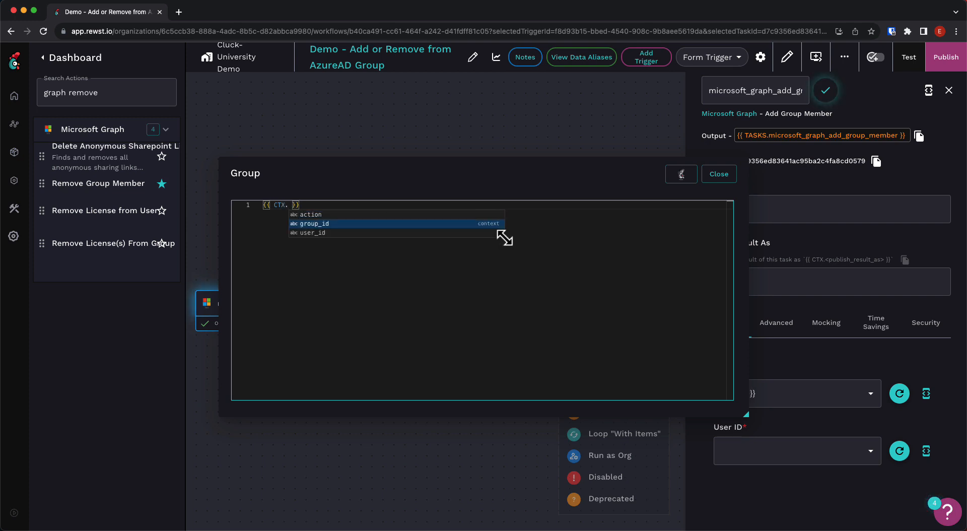
key("Return")
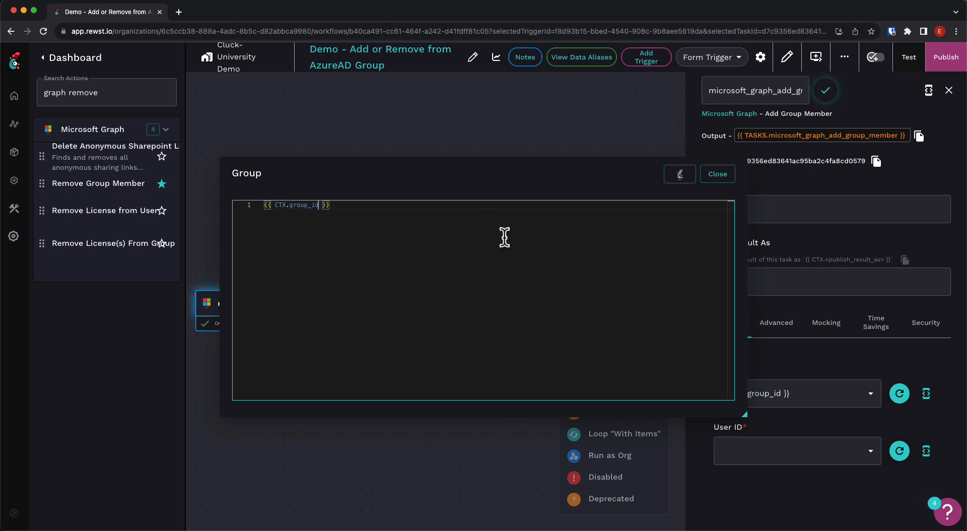
left_click(726, 174)
Set the User ID parameter of the add group member task to {{ CTX.user_id }}.
left_click(926, 451)
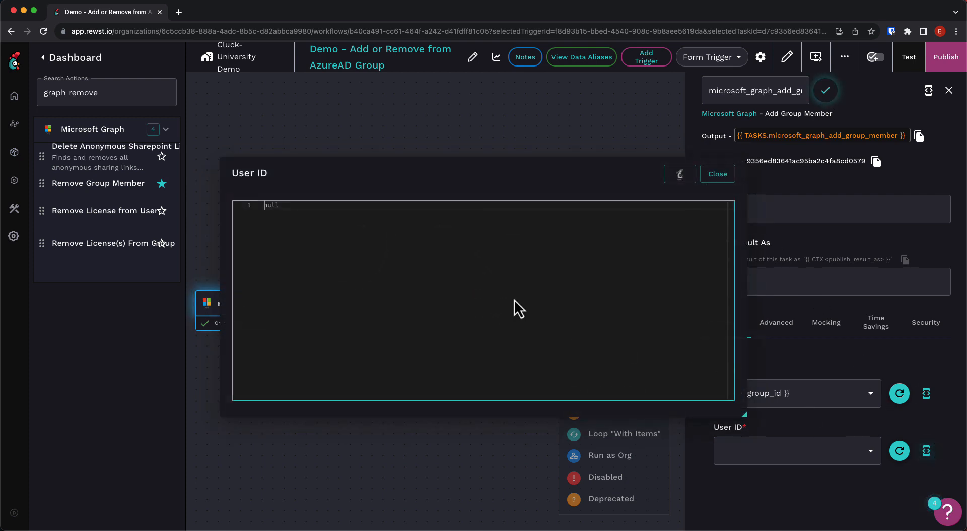
key("ctrl+a")
key("BackSpace")
type("{{ CTX.")
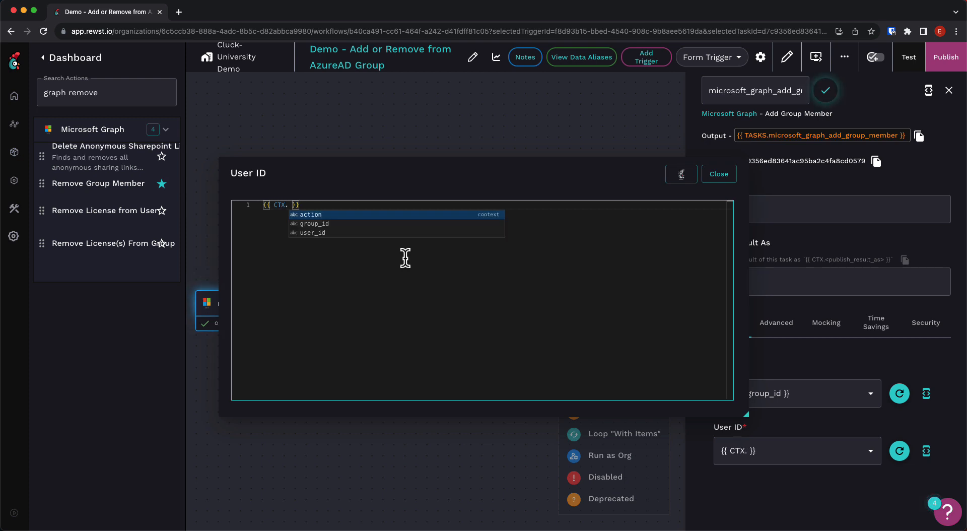
type("user")
key("Return")
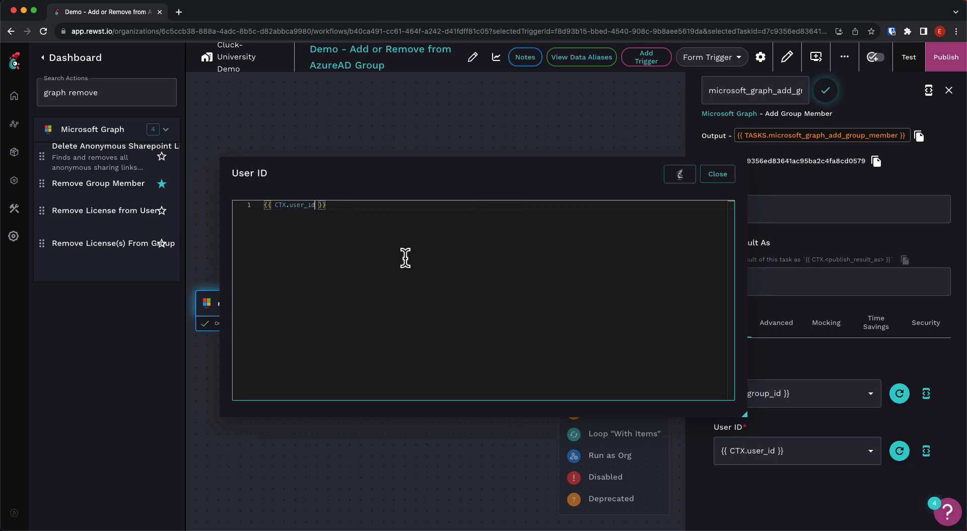
left_click(725, 176)
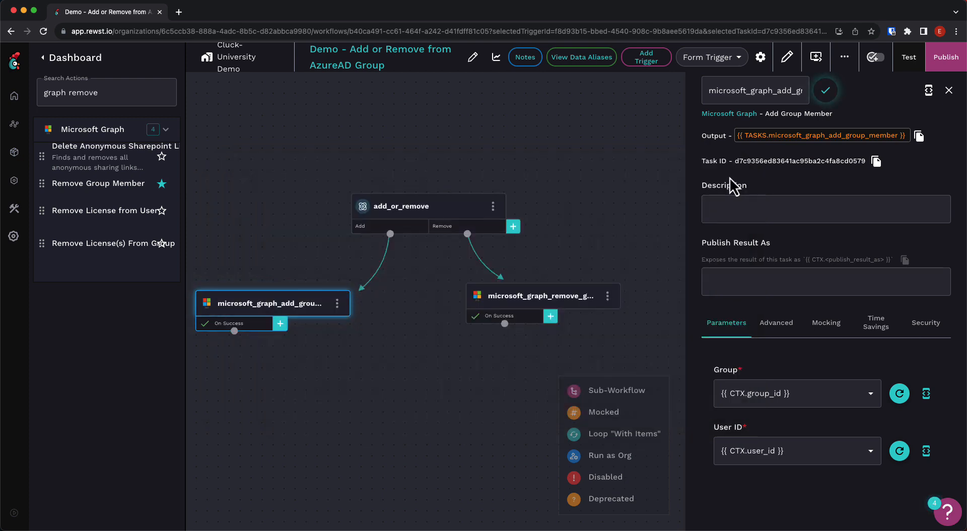
Publish the changes to the "Demo - Add or Remove from AzureAD Group" workflow.
scroll(685, 179, "down", 1)
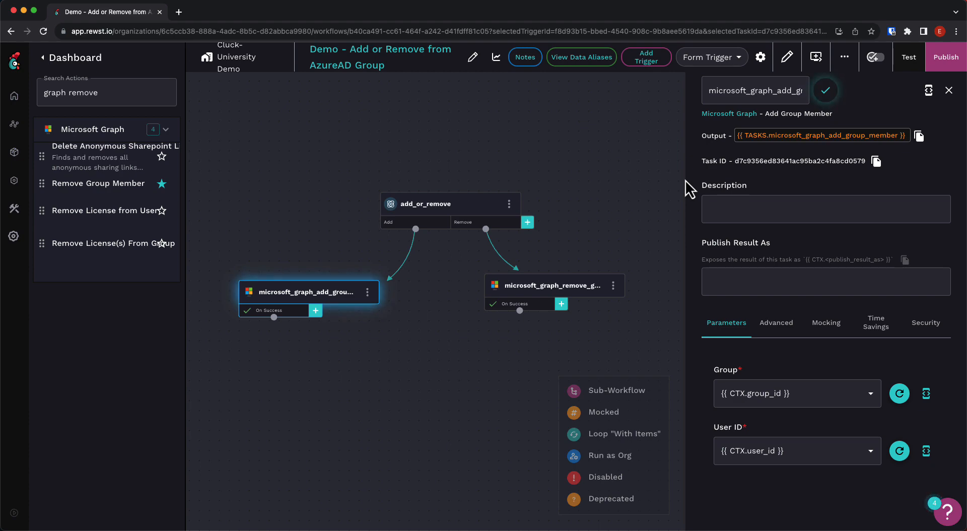
left_click(944, 59)
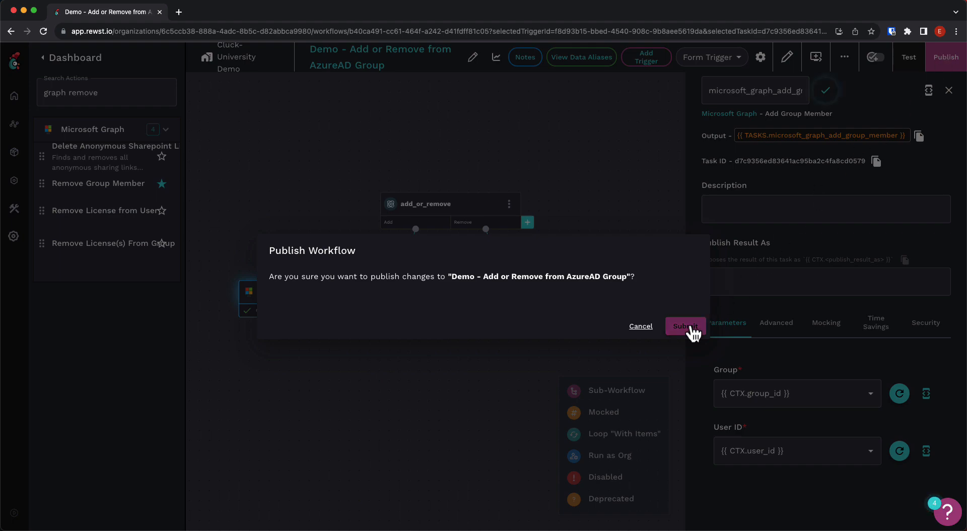
left_click(689, 329)
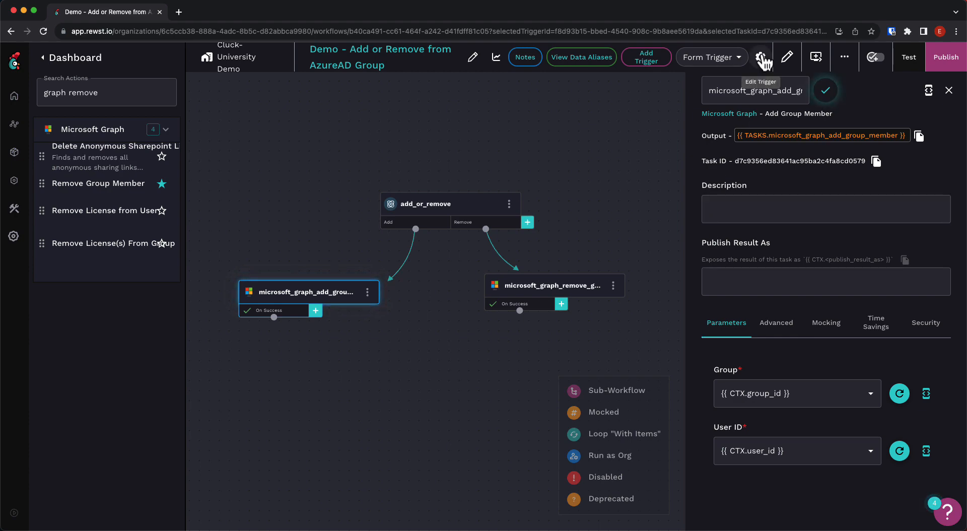
Open the live form through the Form Trigger's direct URL for Cluck-University Demo.
left_click(761, 58)
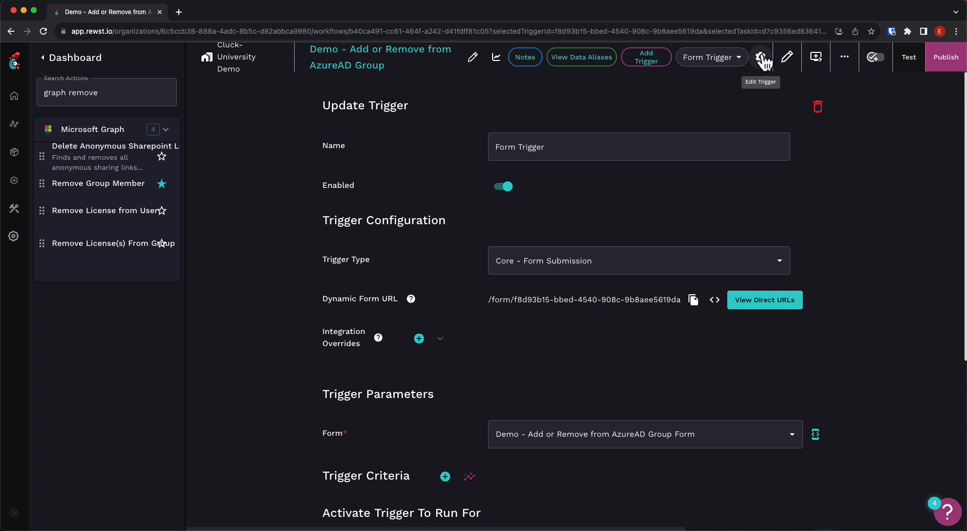
left_click(796, 306)
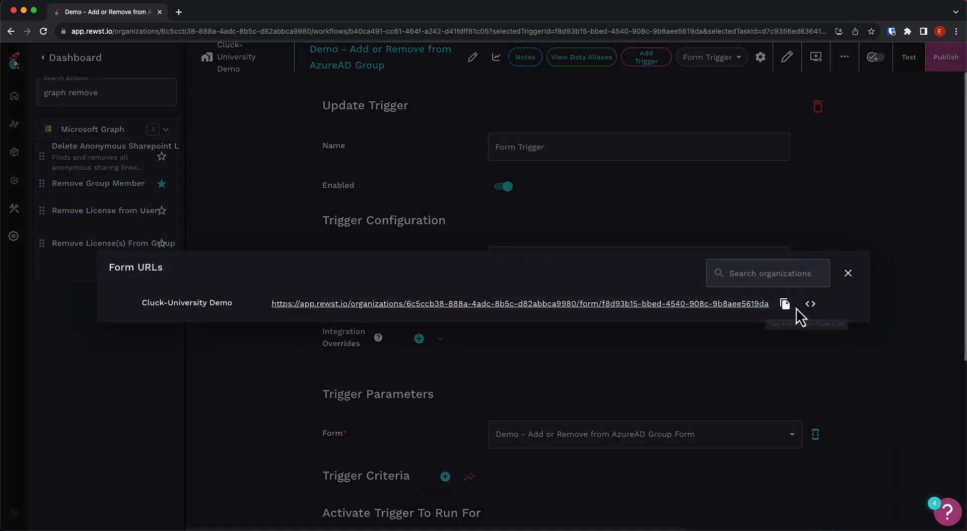
left_click(736, 308)
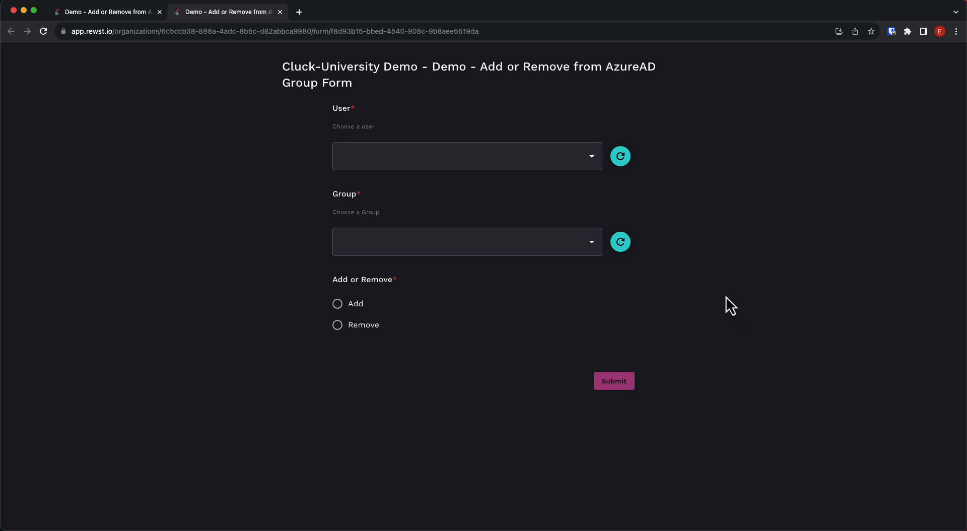
Submit the live form with the seventh listed user, The Poultry Operations Department as the group, and Add as the action.
left_click(591, 156)
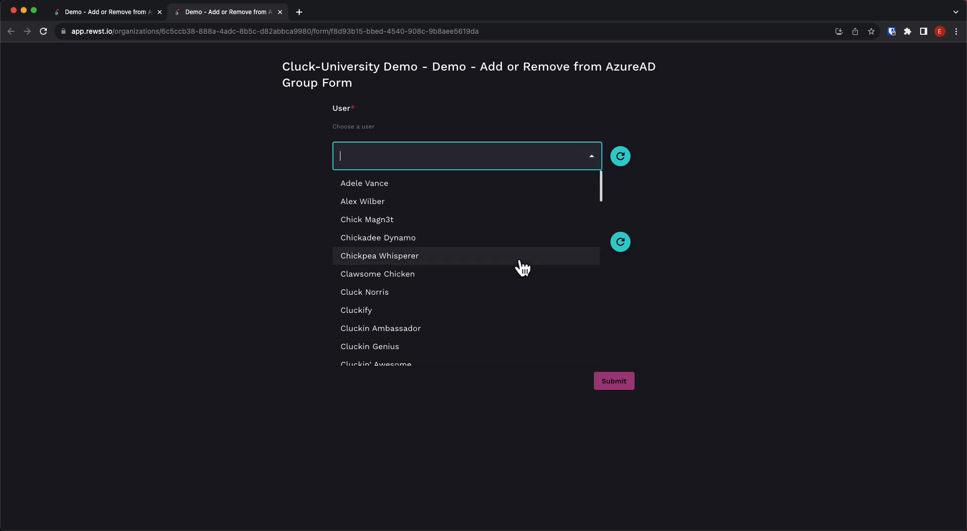
left_click(501, 298)
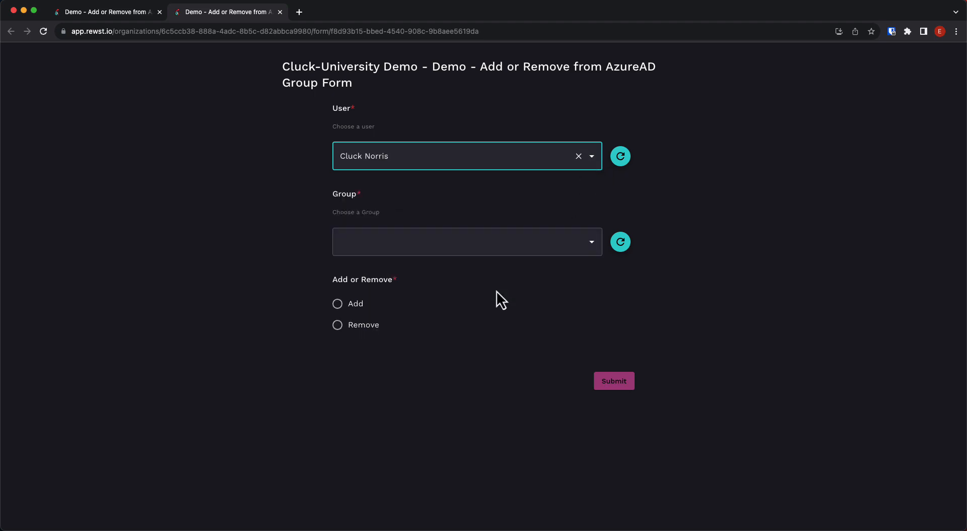
left_click(590, 241)
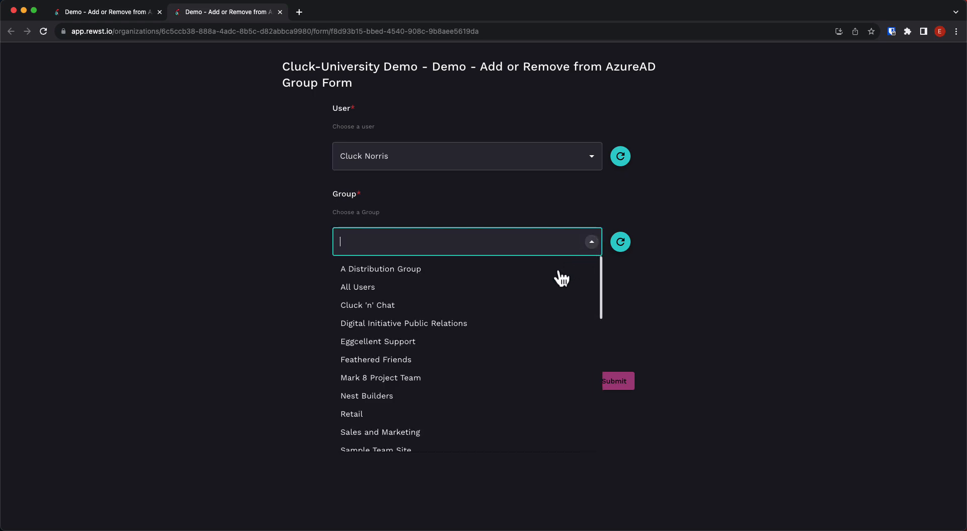
scroll(517, 298, "down", 4)
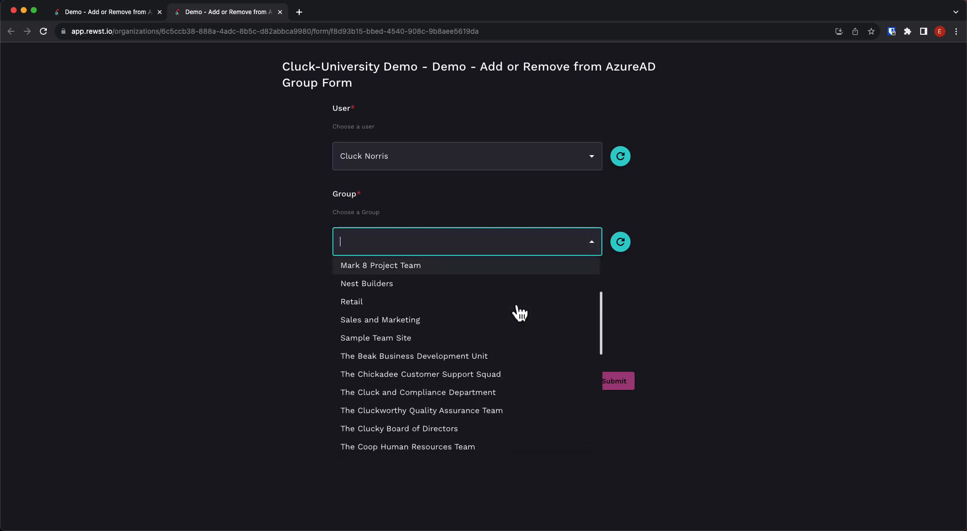
scroll(518, 312, "down", 6)
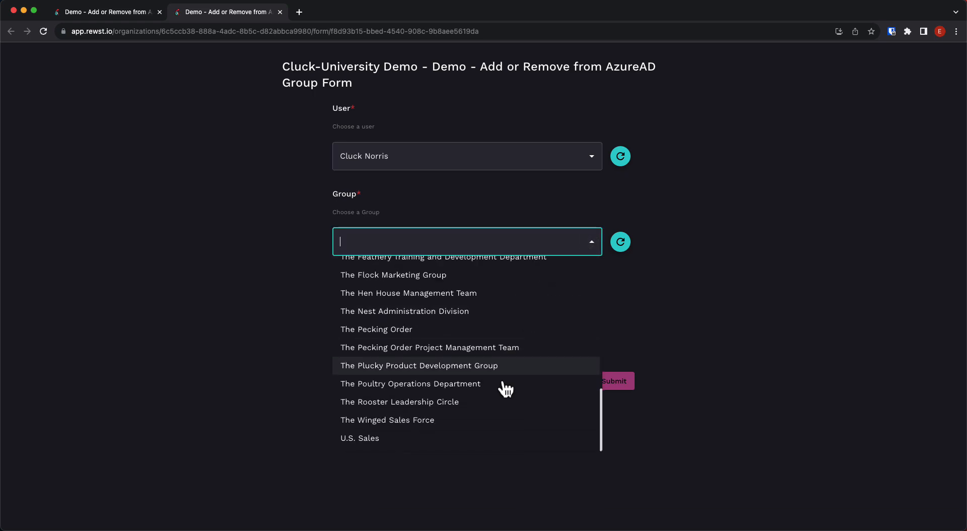
left_click(502, 383)
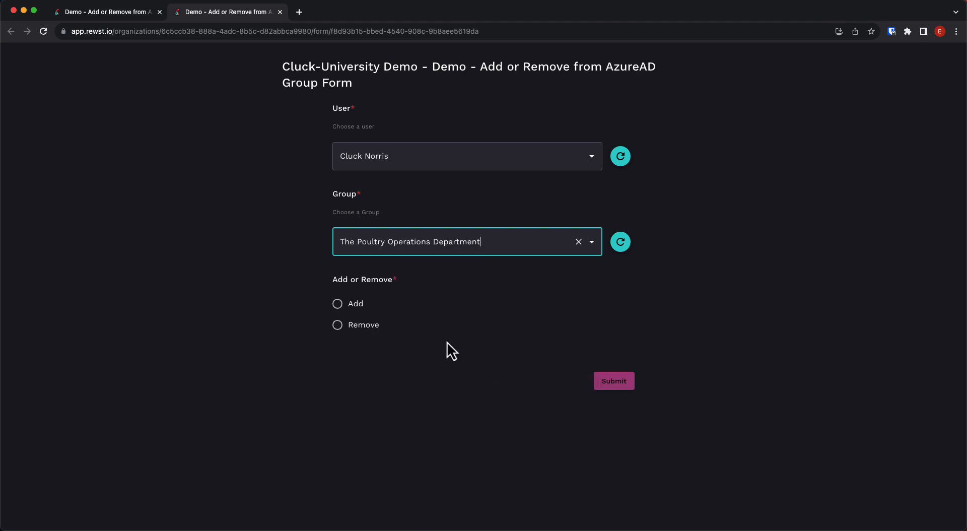
left_click(352, 305)
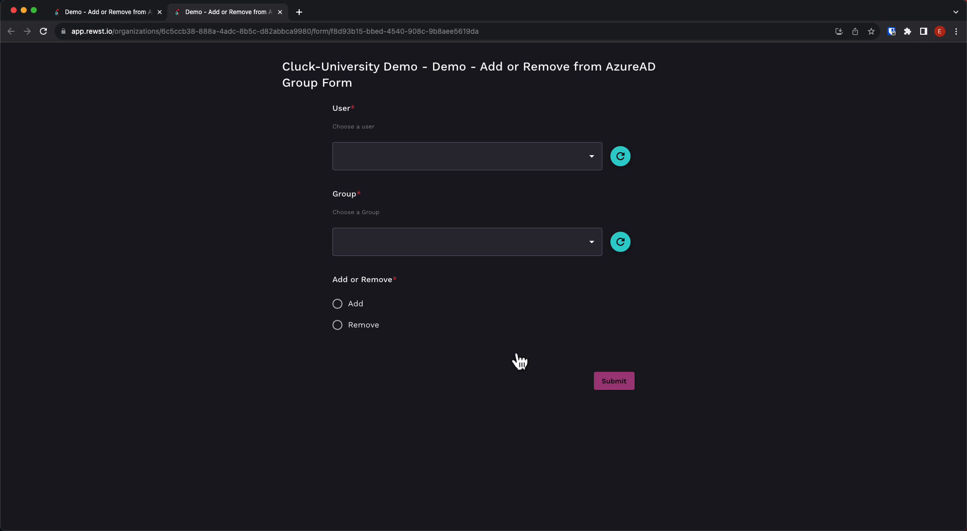
Return to the workflow, view its execution history, and open the summary of the latest run to check its inputs and tasks.
left_click(127, 16)
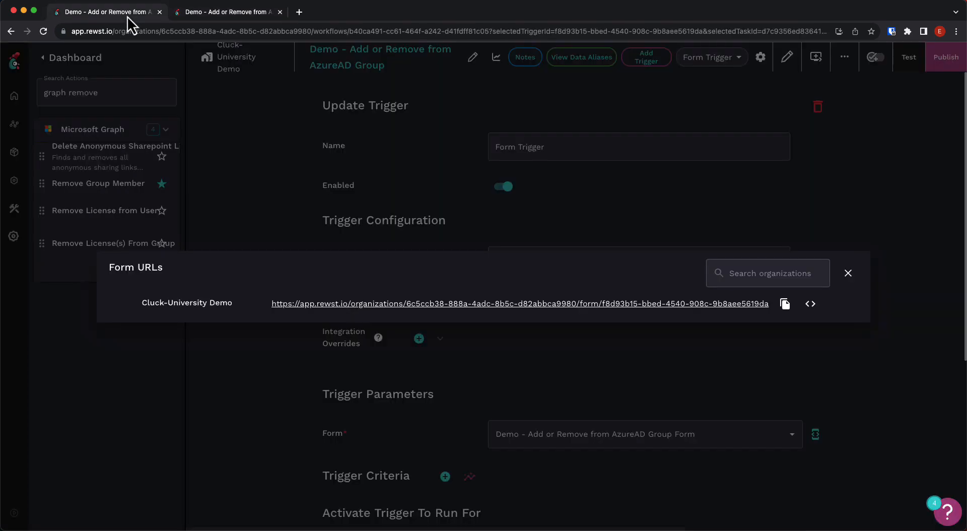
left_click(848, 273)
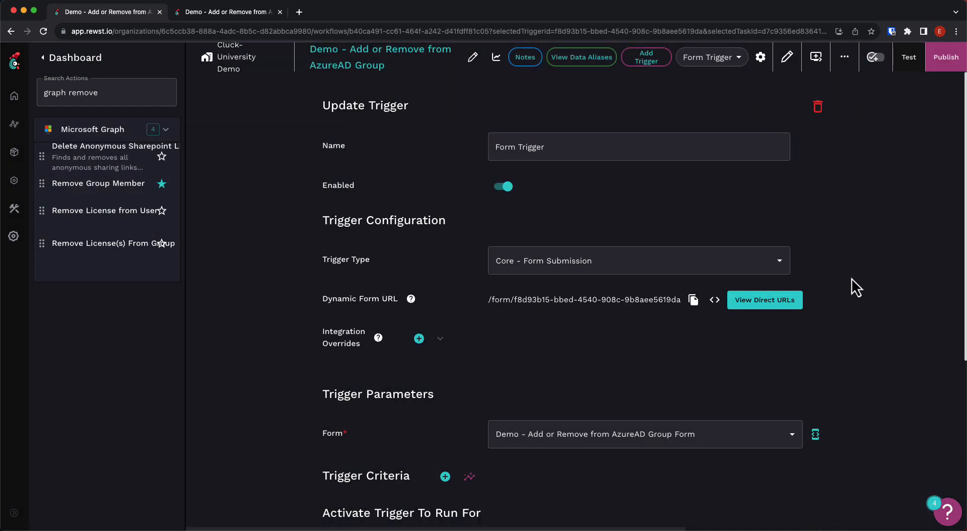
left_click(498, 65)
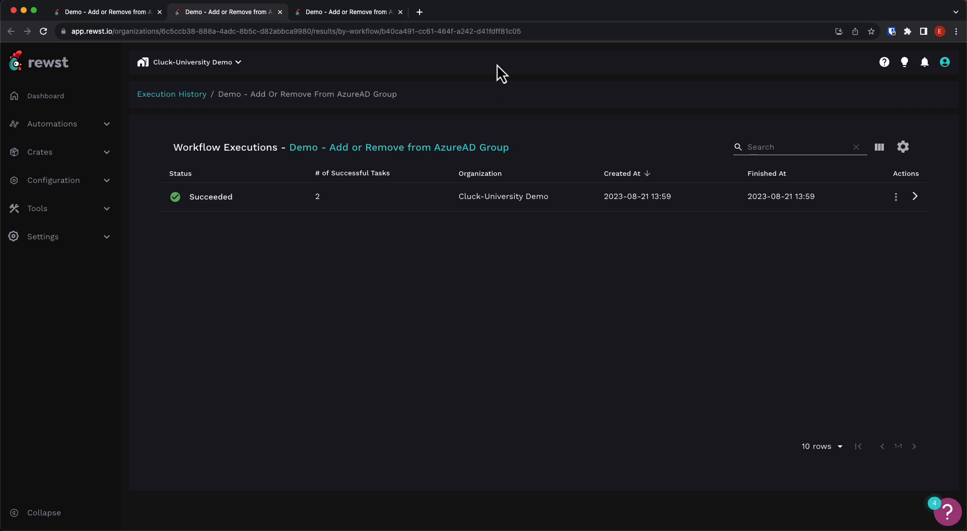
left_click(223, 201)
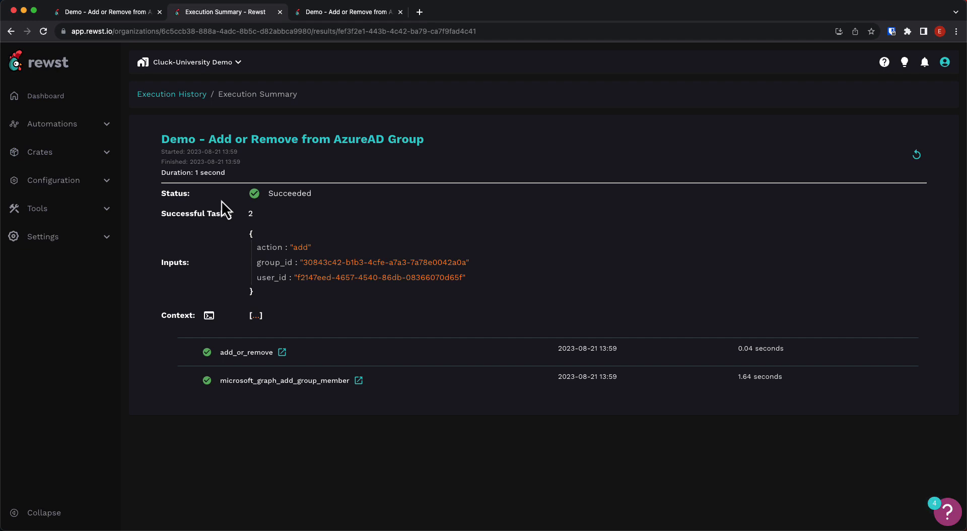
Switch back to the live form and choose the same user as in the first submission.
left_click(320, 23)
left_click(591, 160)
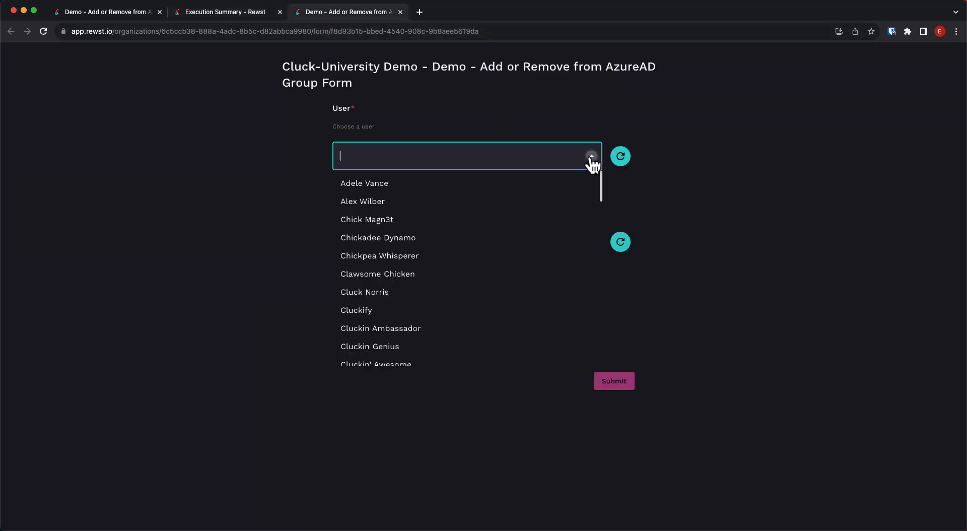
left_click(539, 293)
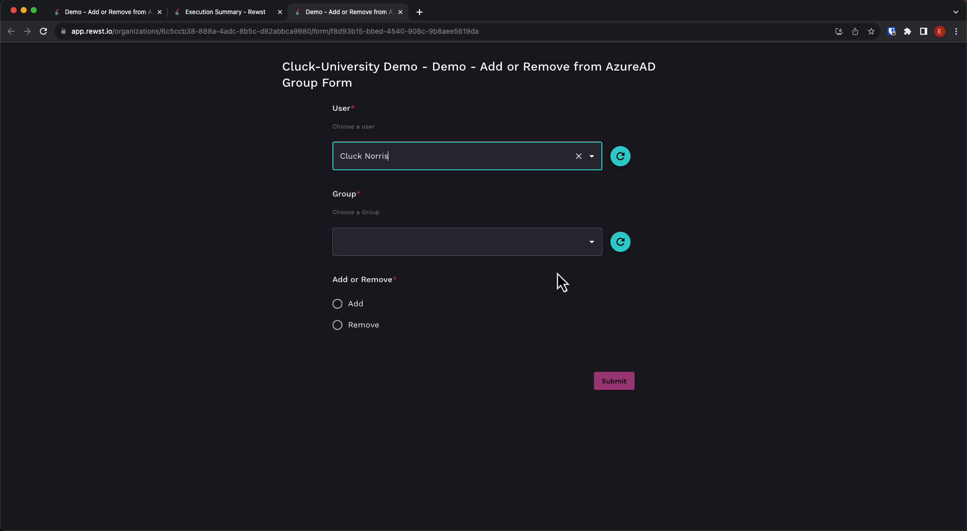
Browse the available groups without choosing one, and set the form's Add or Remove option to Remove.
left_click(592, 243)
scroll(526, 373, "down", 5)
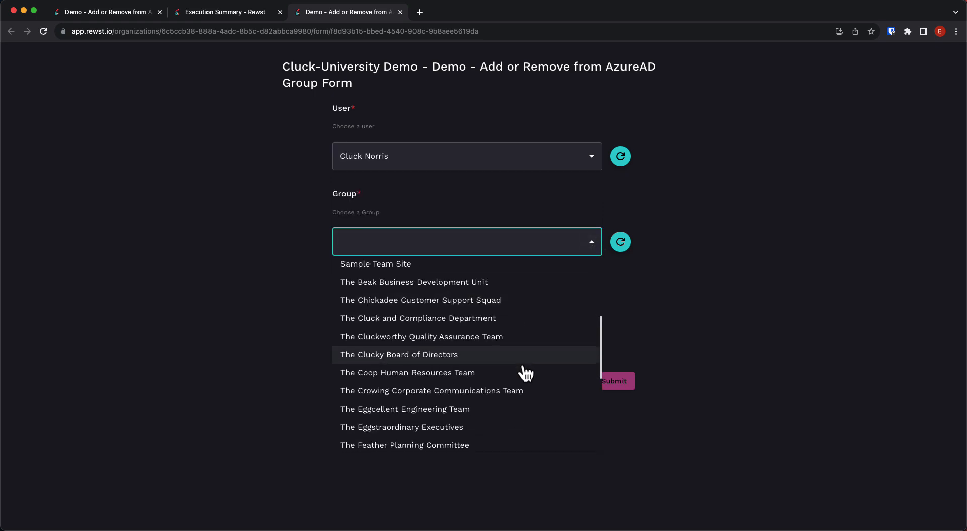
scroll(526, 372, "down", 3)
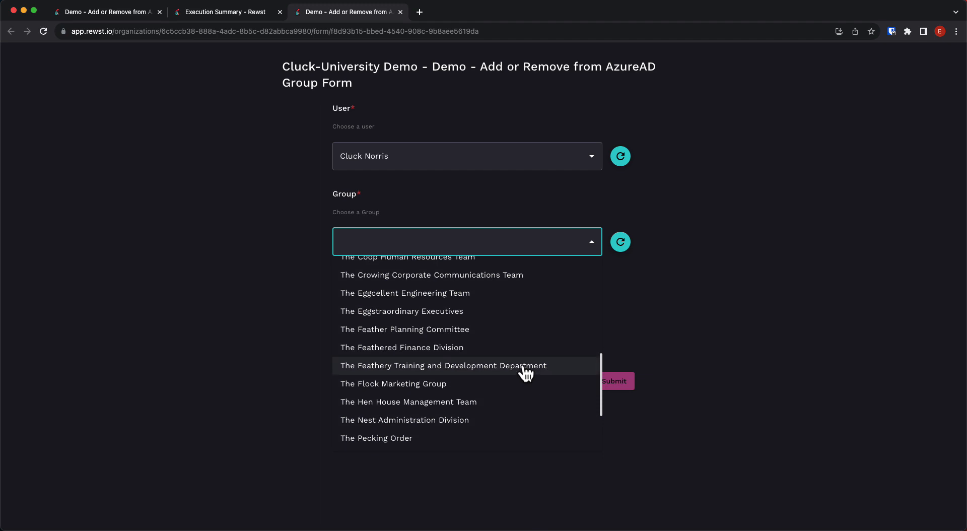
scroll(526, 373, "down", 2)
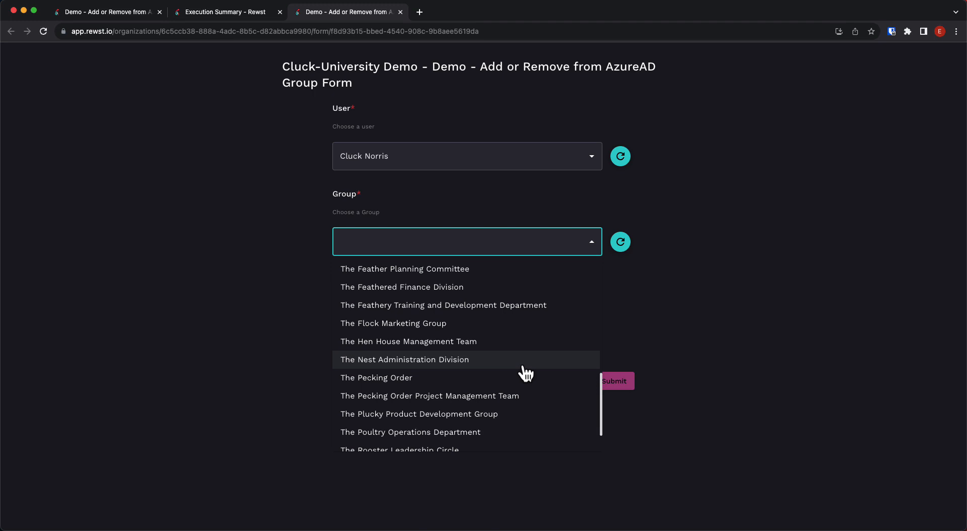
left_click(628, 331)
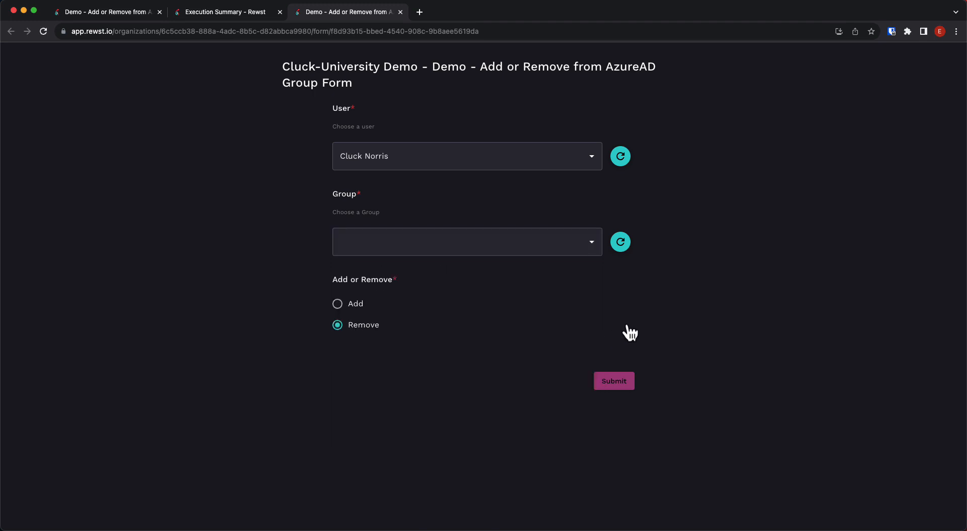
left_click(353, 305)
left_click(362, 327)
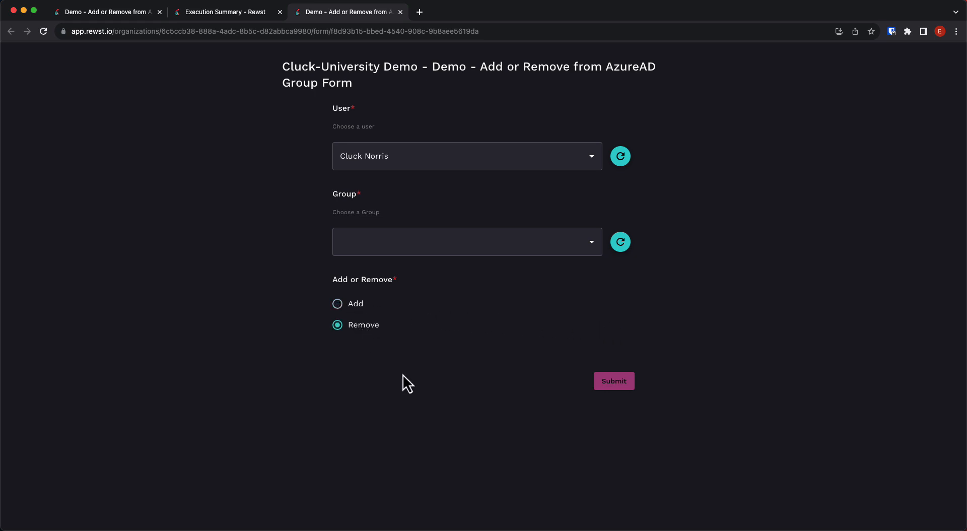